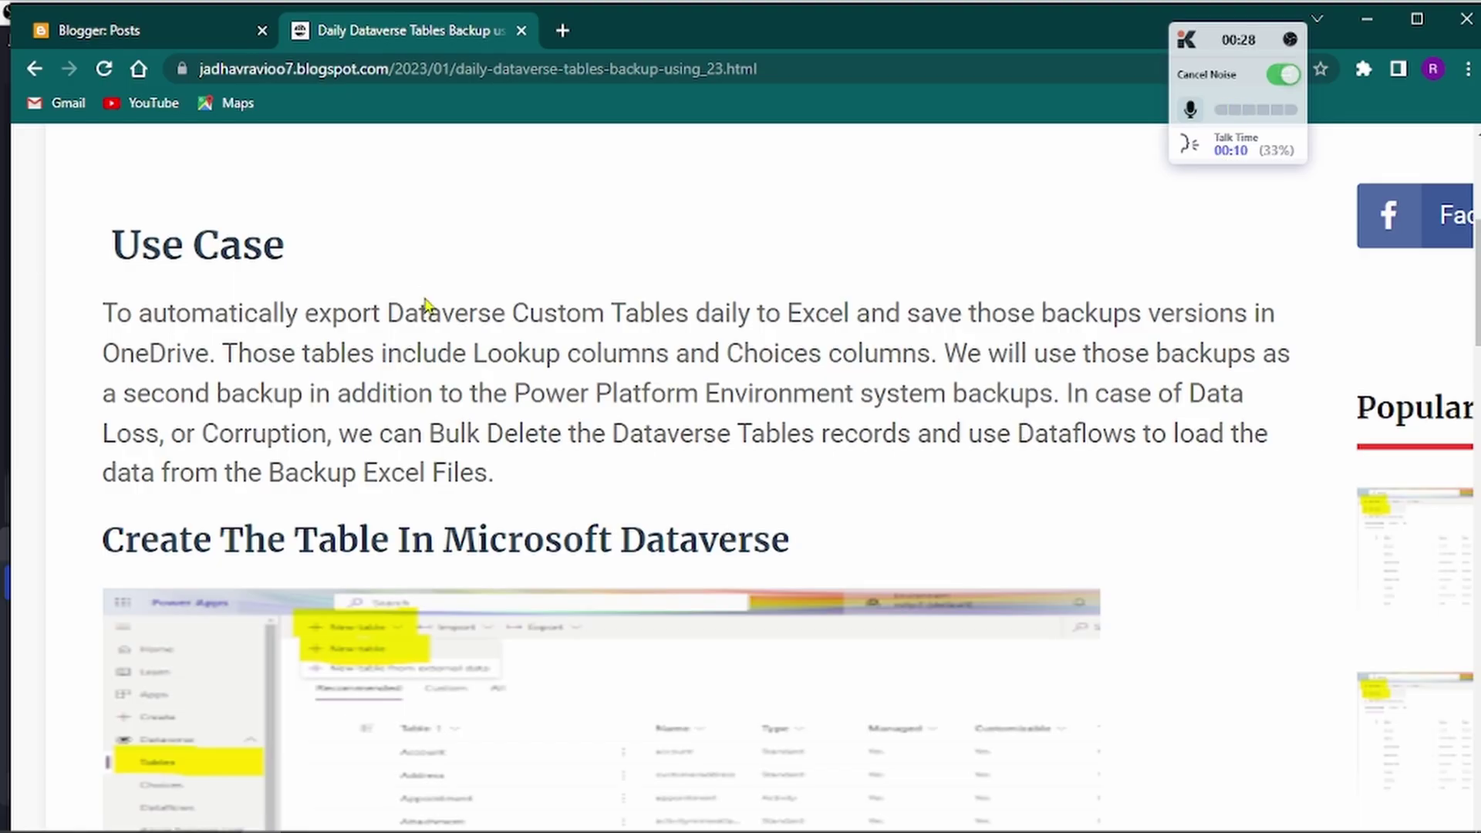
# Step: Read the Use Case section of the Dataverse backup blog post, then bring Power Apps forward
pyautogui.scroll(5, 409, 400)
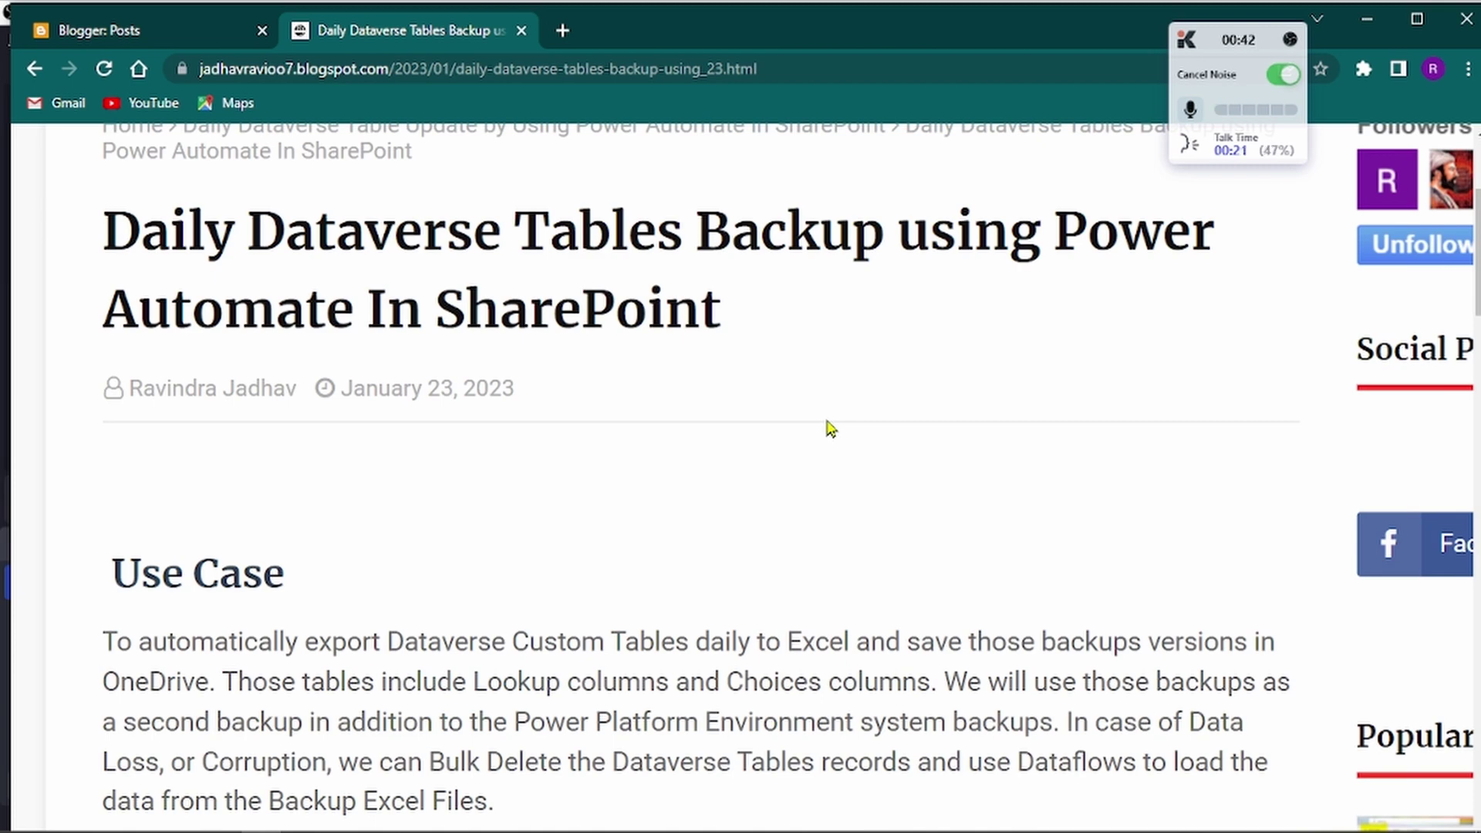
pyautogui.scroll(-2, 829, 429)
pyautogui.scroll(2, 829, 429)
pyautogui.scroll(-1, 829, 428)
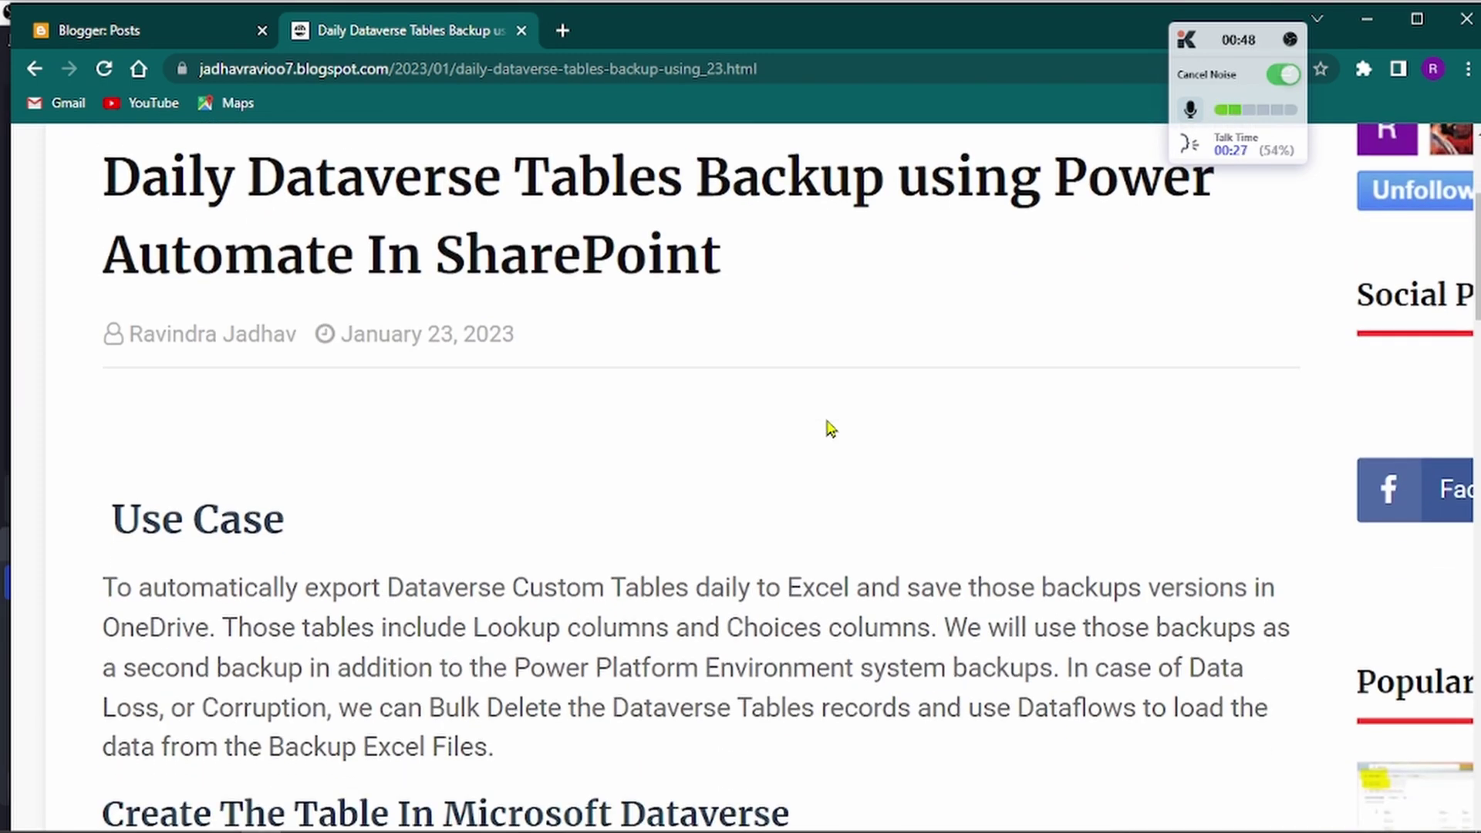
pyautogui.scroll(-4, 829, 429)
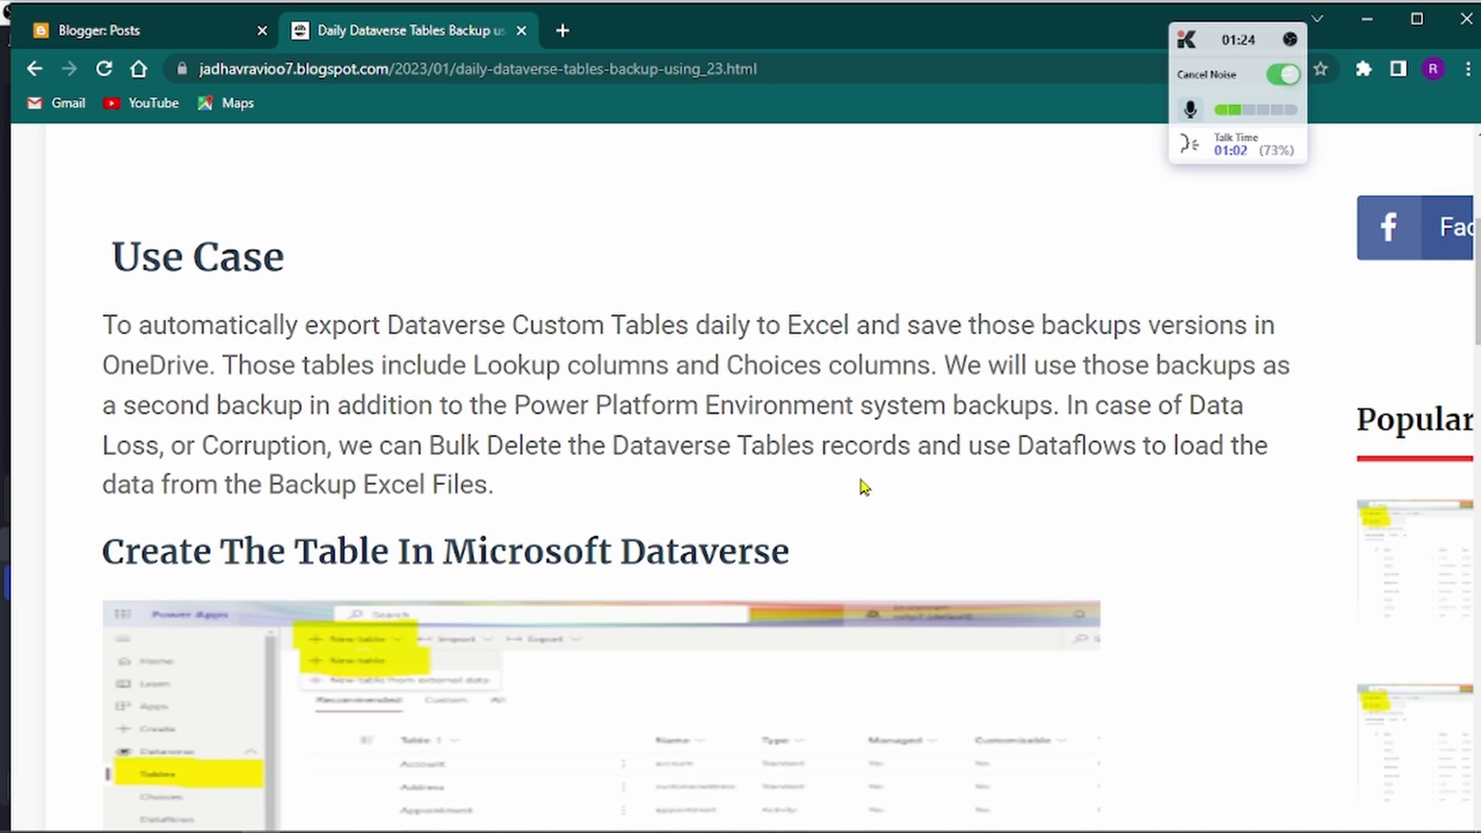
pyautogui.scroll(-1, 864, 487)
pyautogui.scroll(-2, 864, 487)
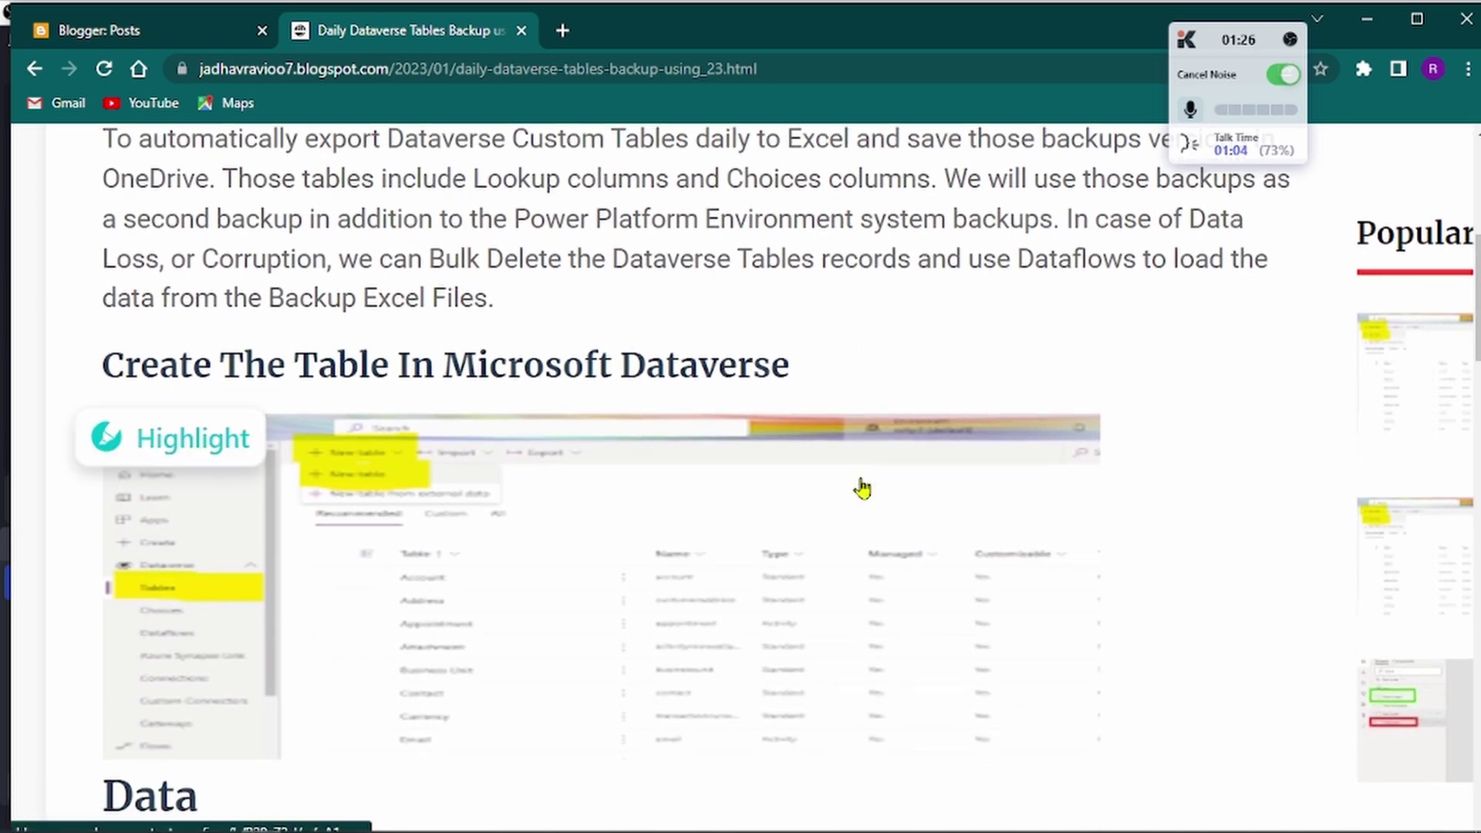
pyautogui.hotkey('alt', 'Tab')
pyautogui.hotkey('alt', 'Tab')
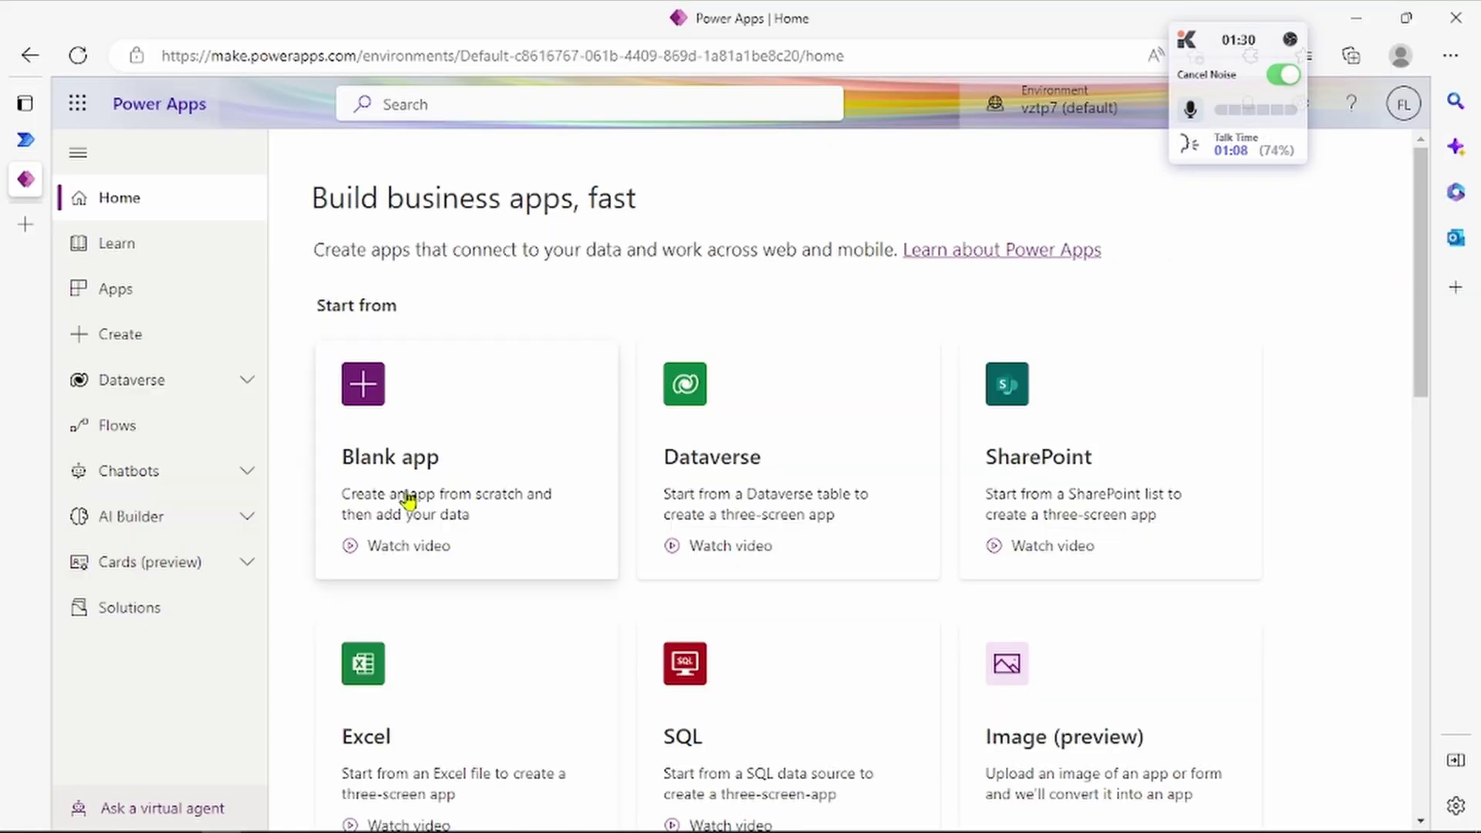
# Step: Open Dataverse Tables, draft a new table named table1, then cancel and discard it
pyautogui.click(166, 382)
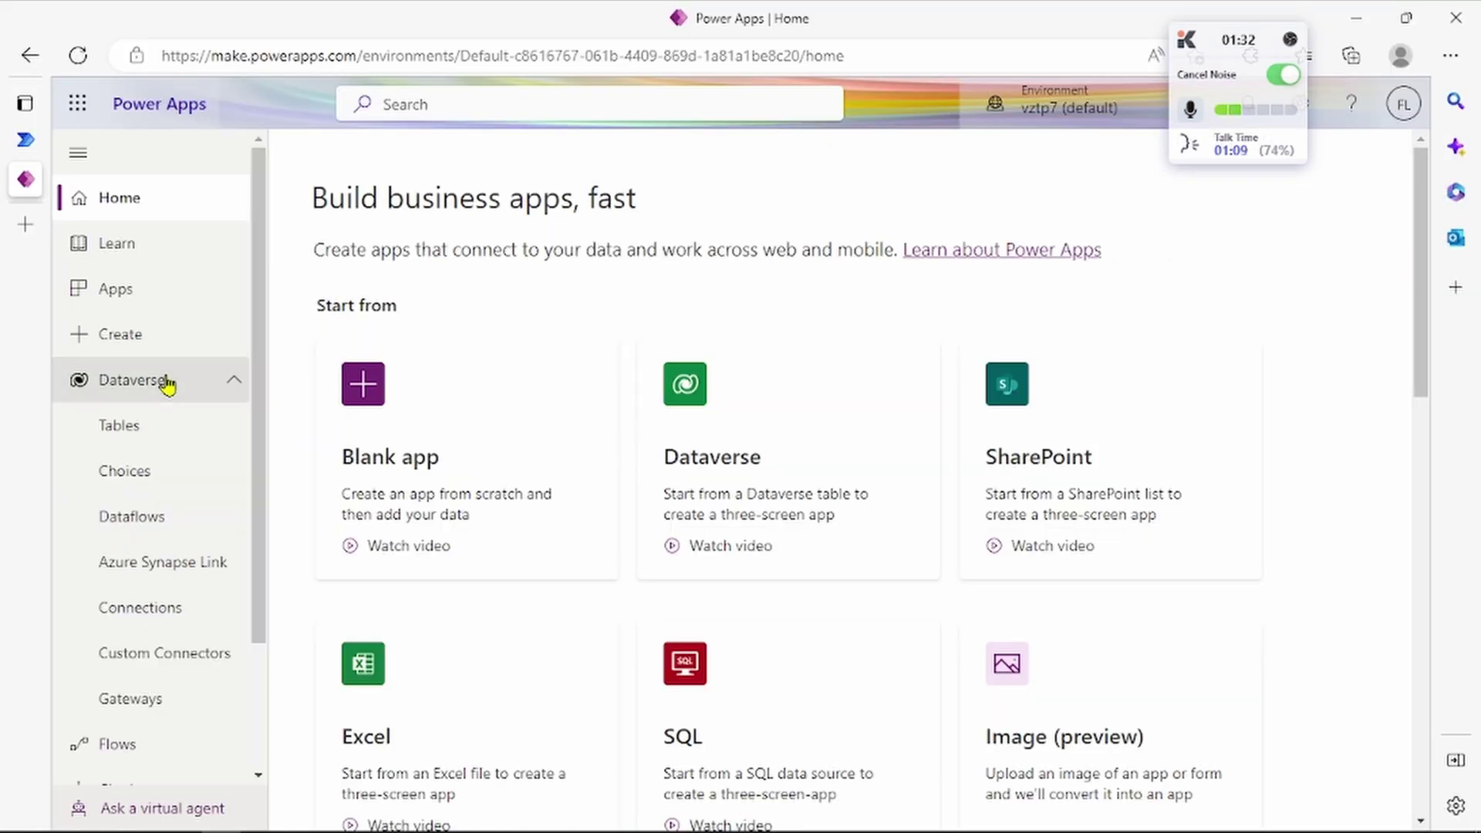
pyautogui.click(157, 439)
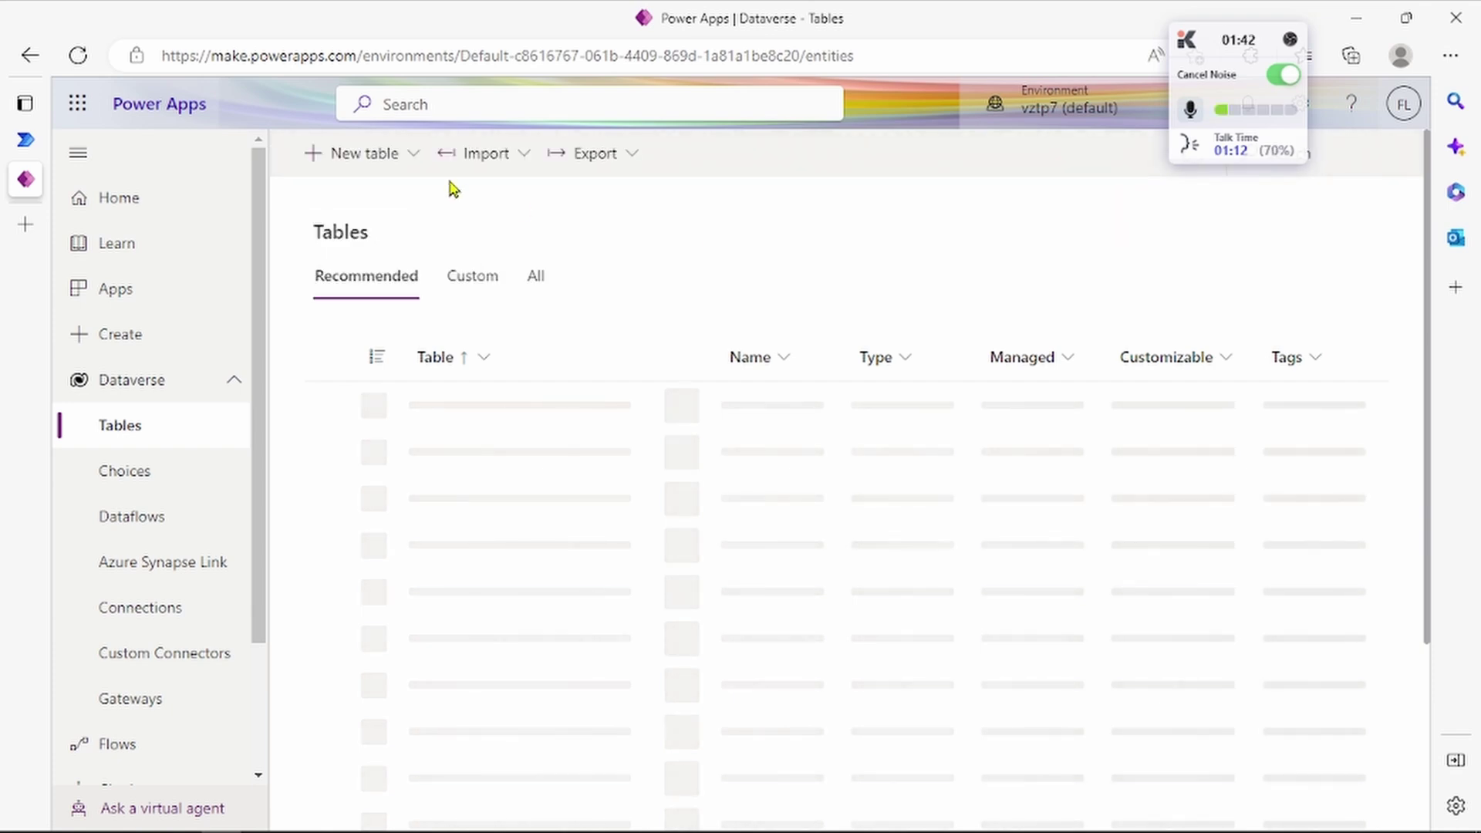
pyautogui.click(403, 157)
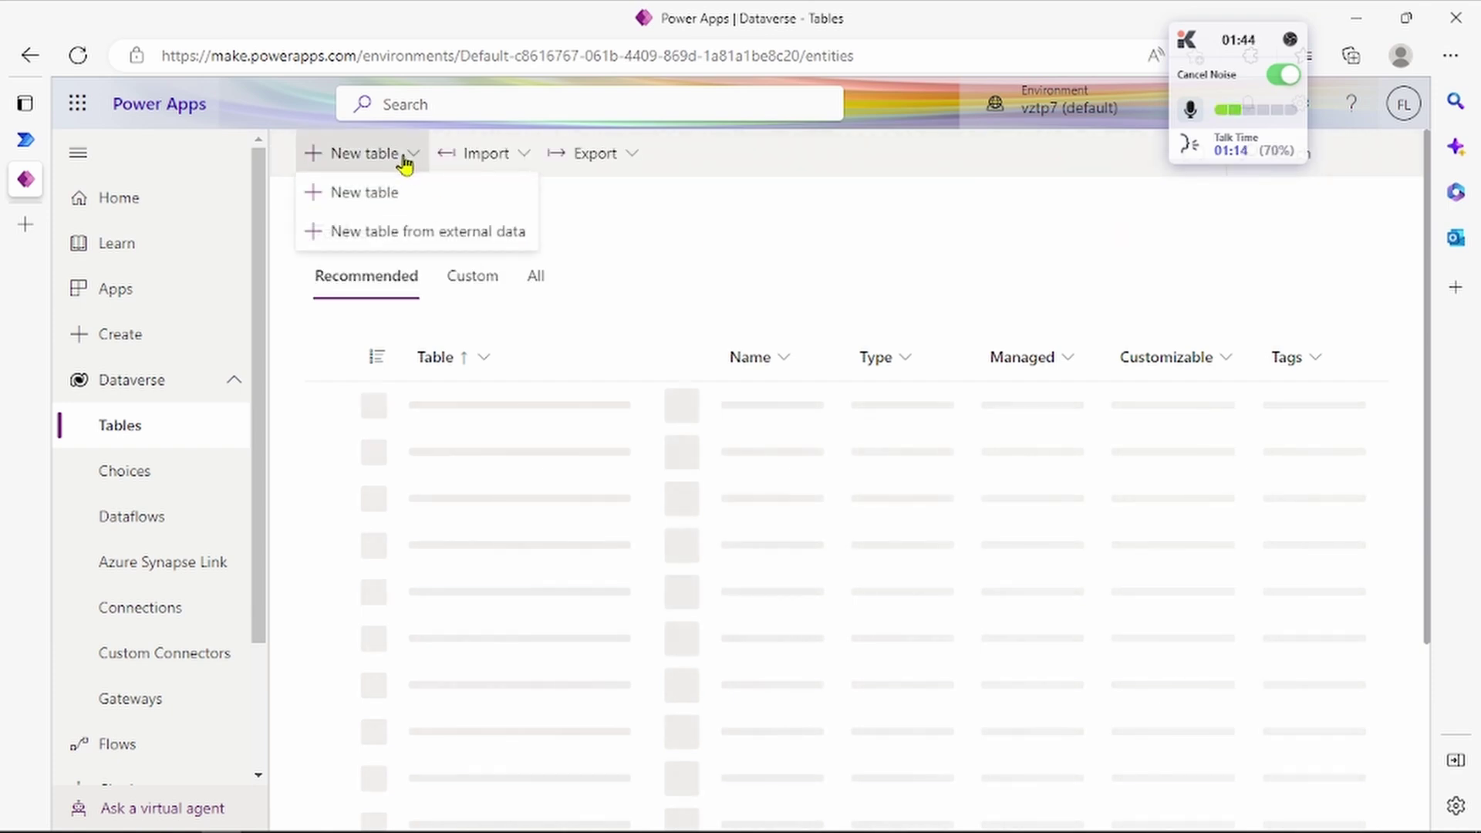
pyautogui.click(396, 203)
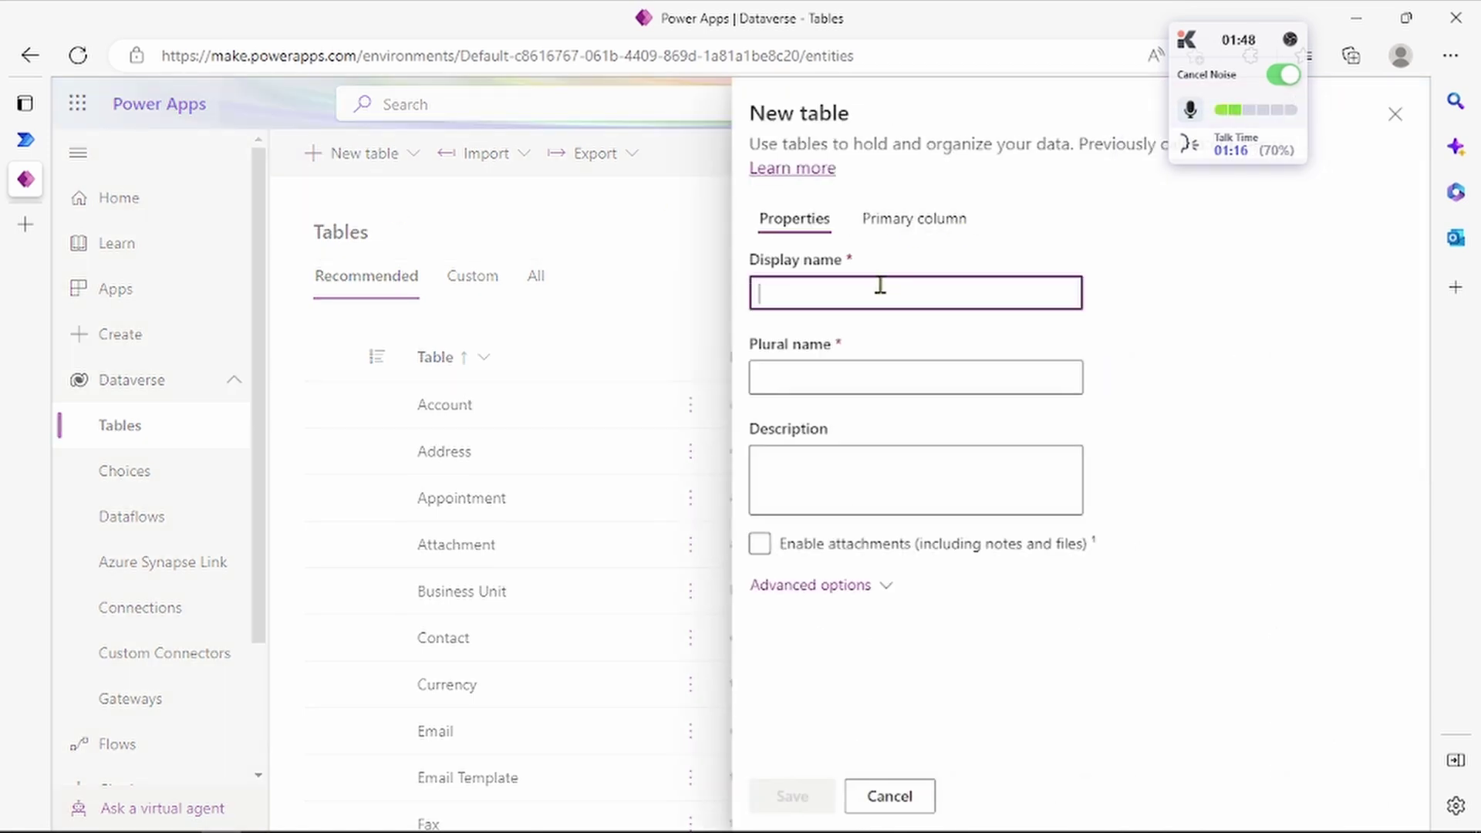
pyautogui.write('ta')
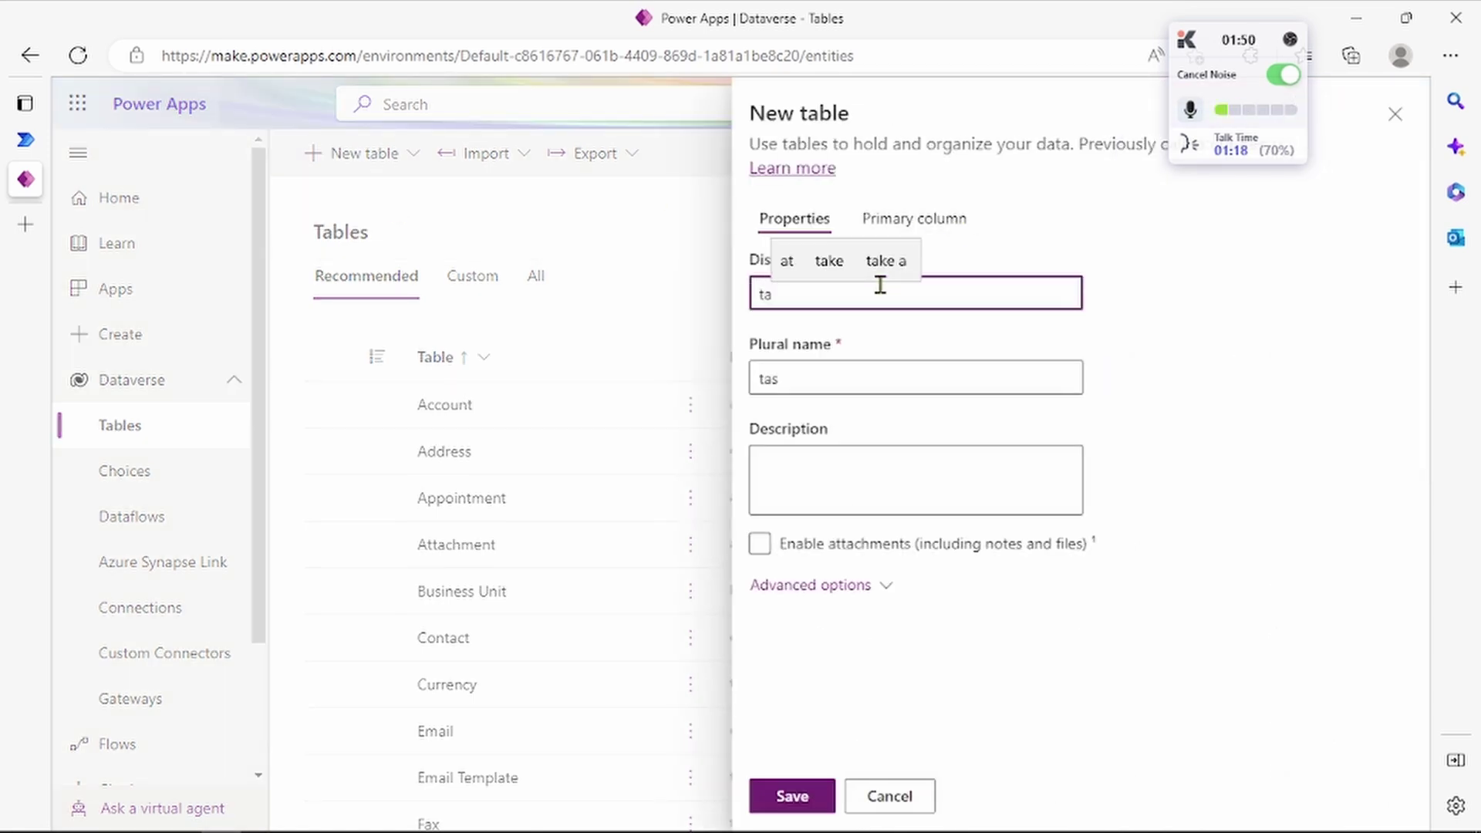
pyautogui.write('ble')
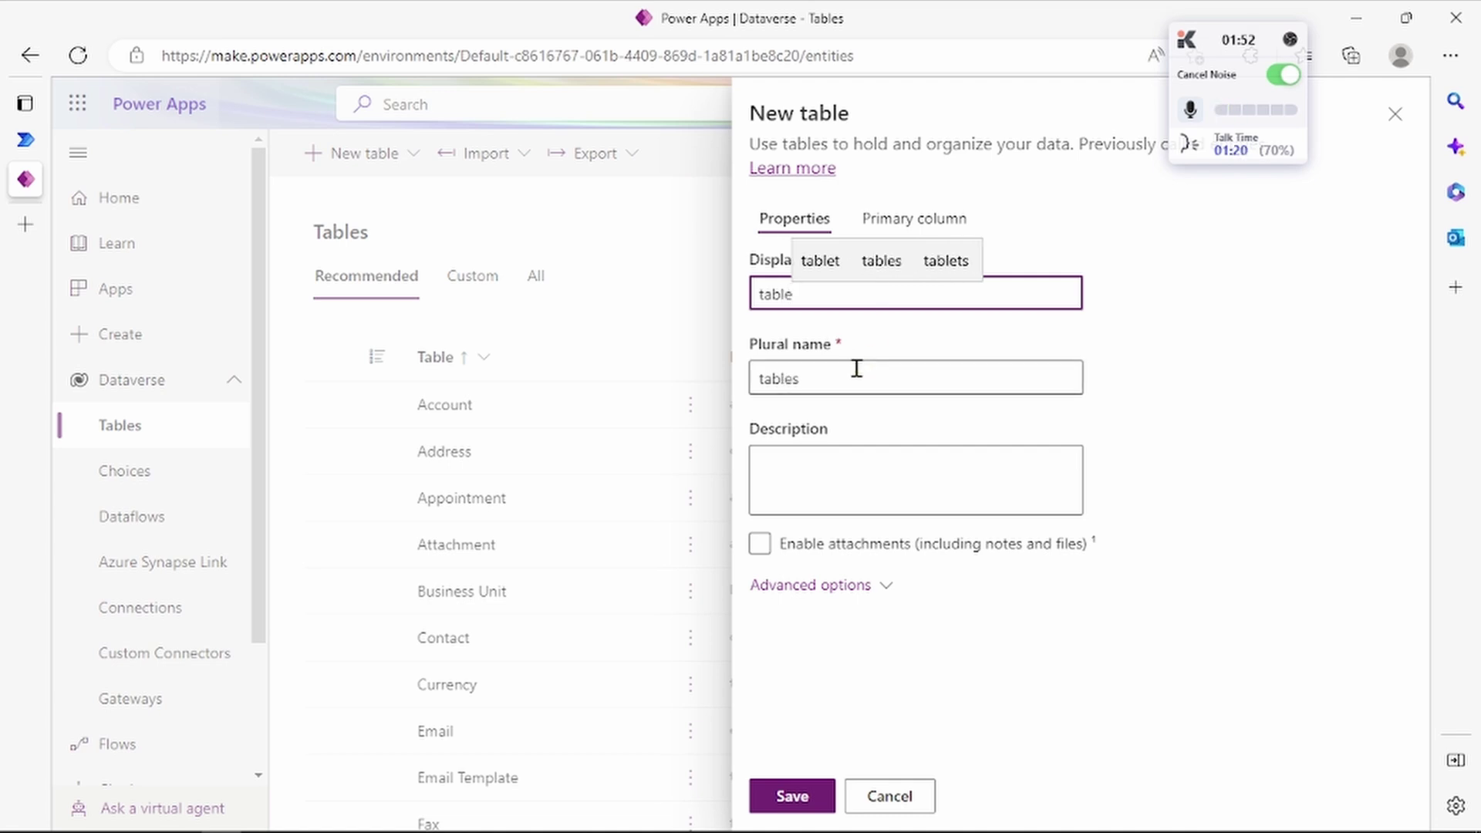
pyautogui.write('1')
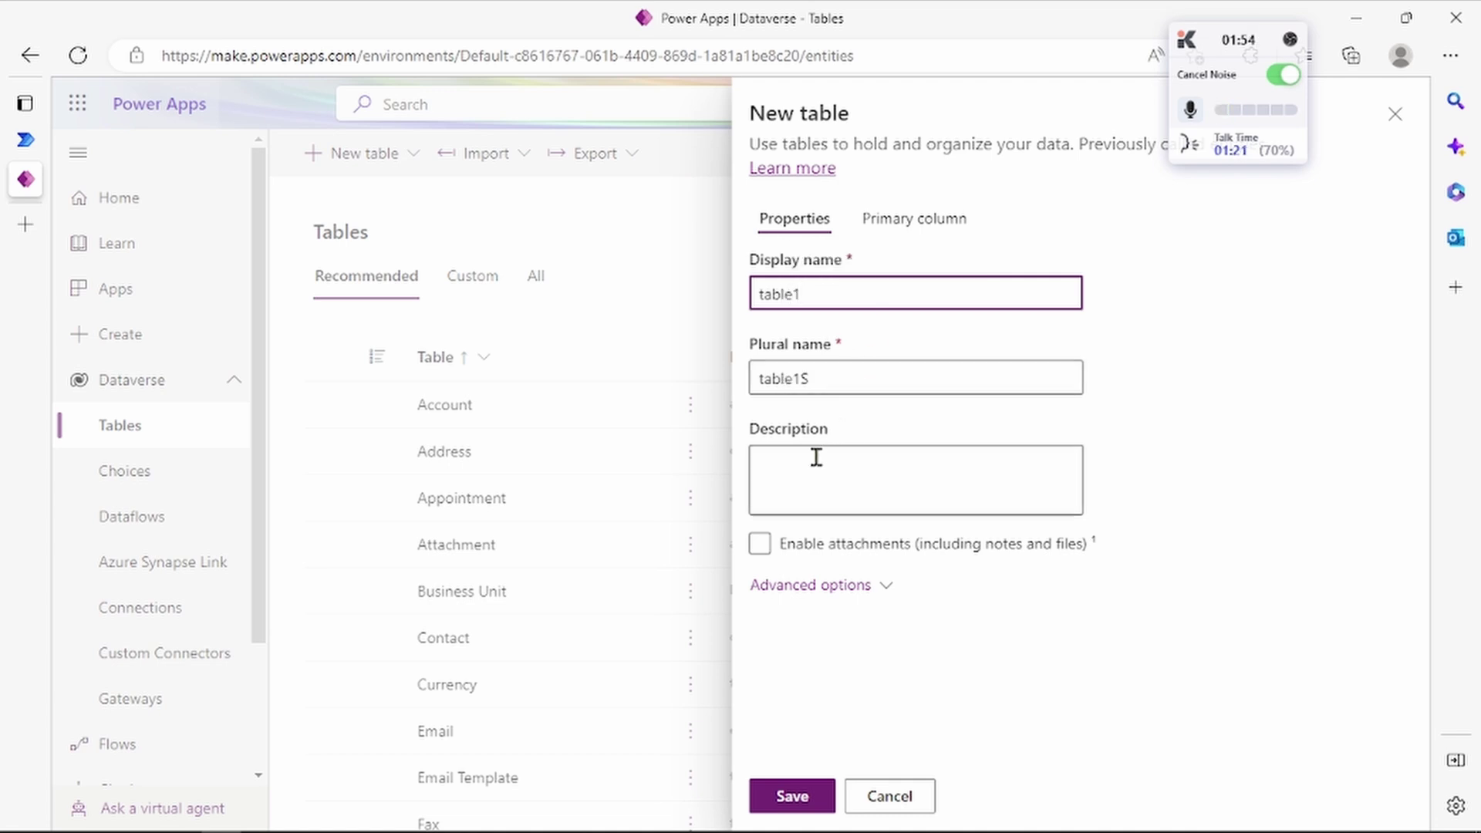
pyautogui.click(816, 456)
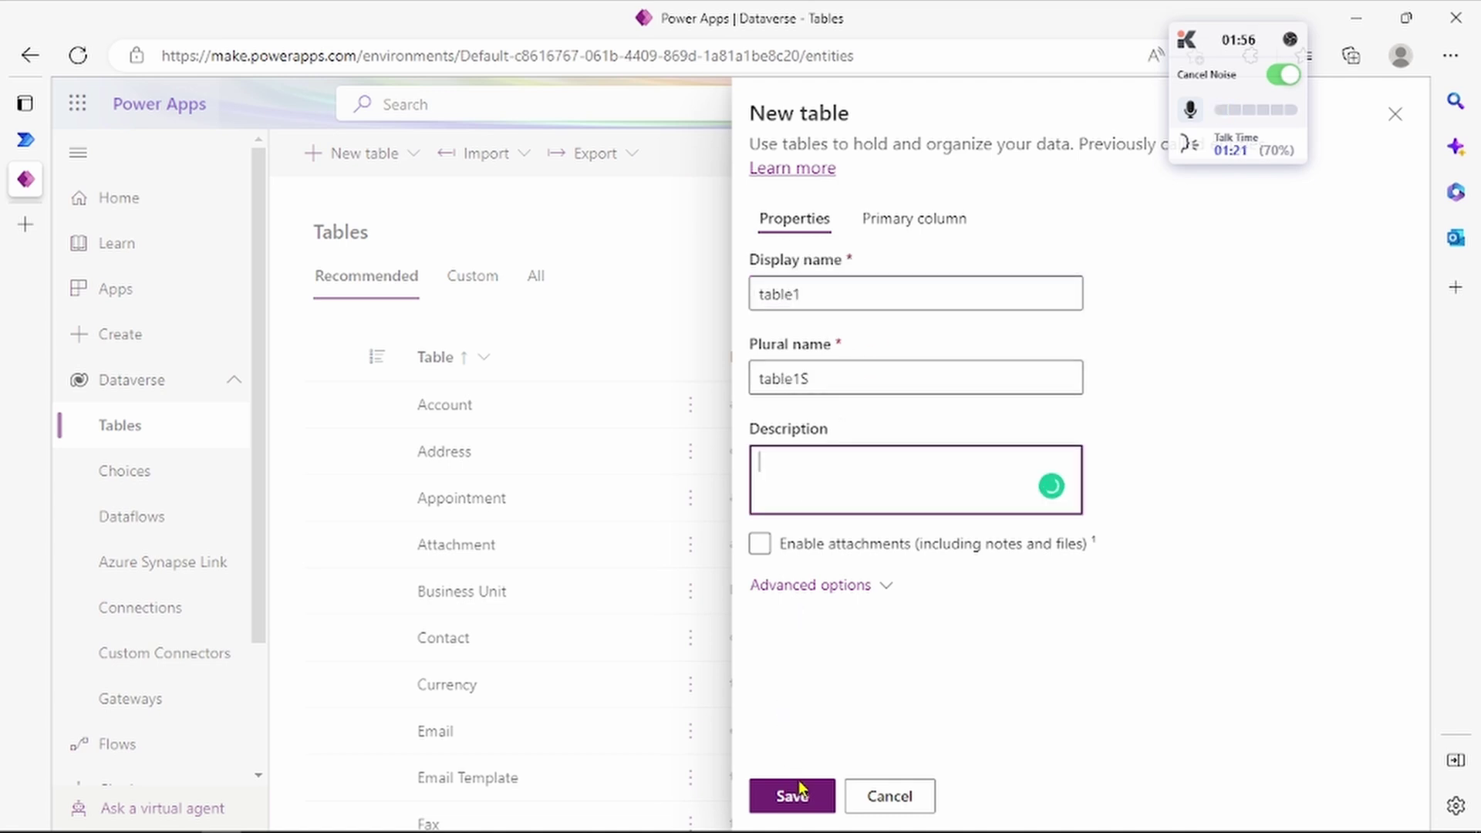
pyautogui.click(902, 806)
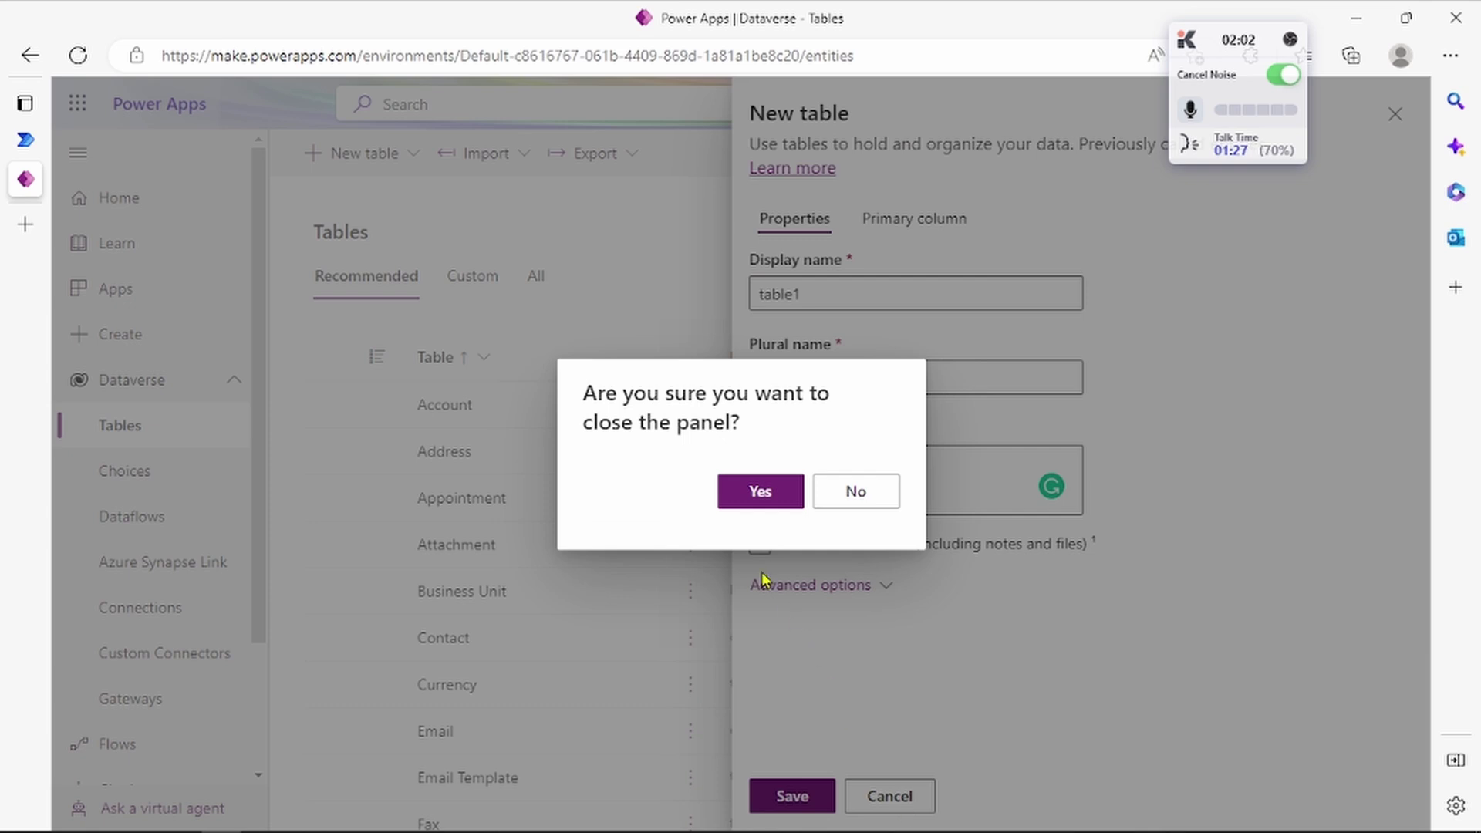
pyautogui.click(784, 505)
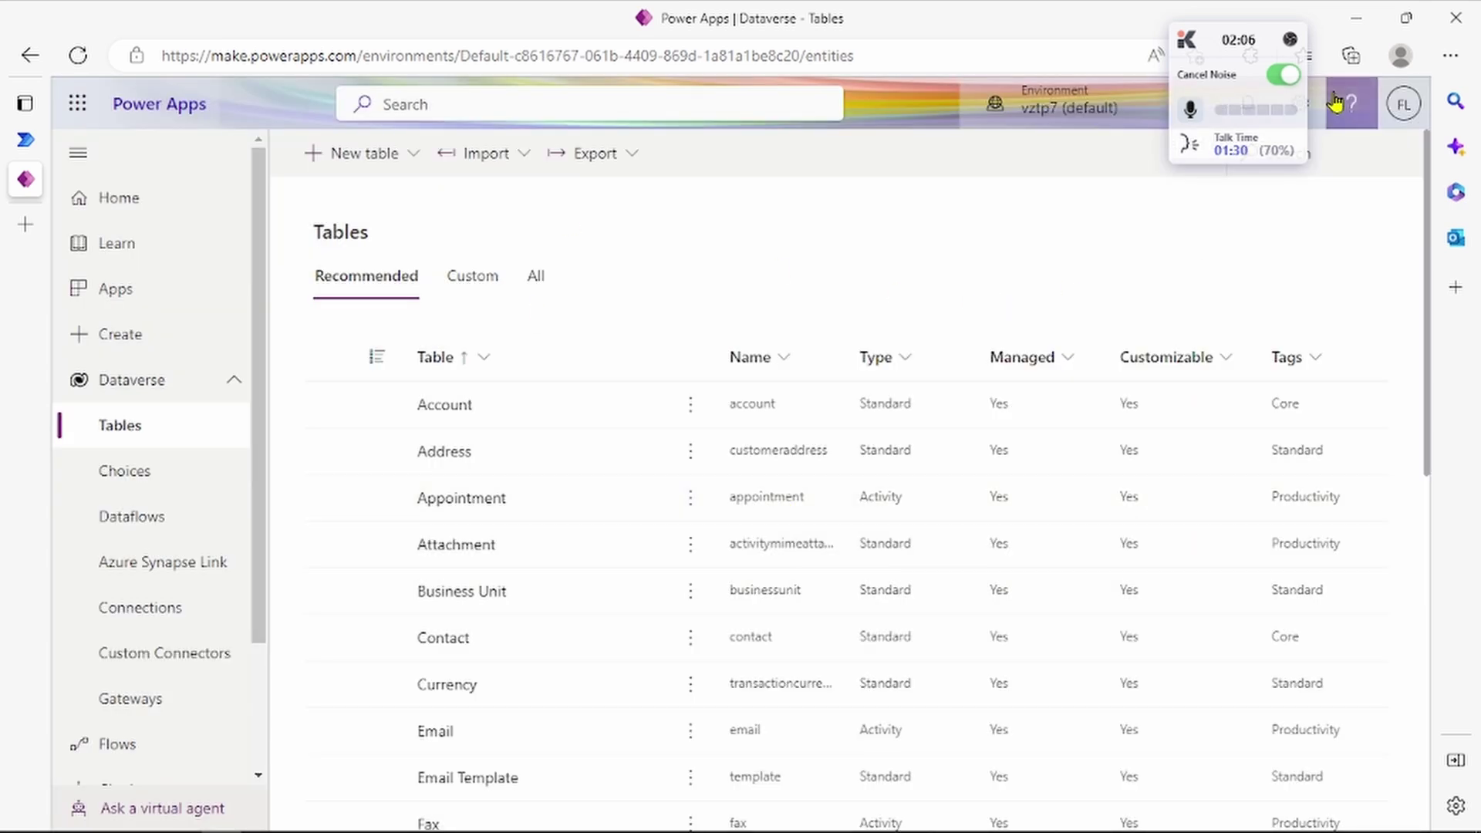
# Step: Find RavindraTable by searching 'table', add a row with a person's full name, and return to its overview
pyautogui.write('table')
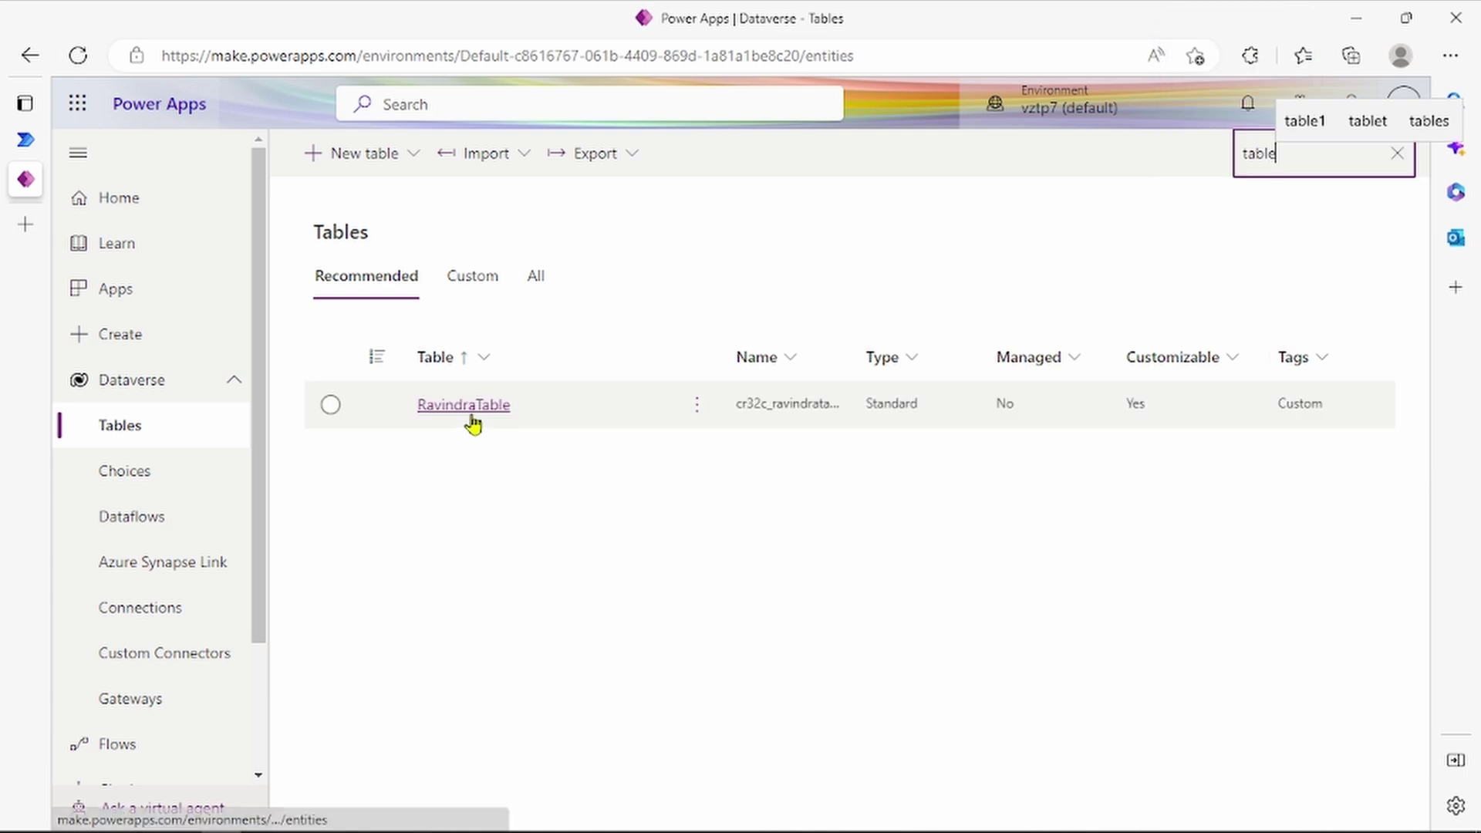
pyautogui.click(474, 421)
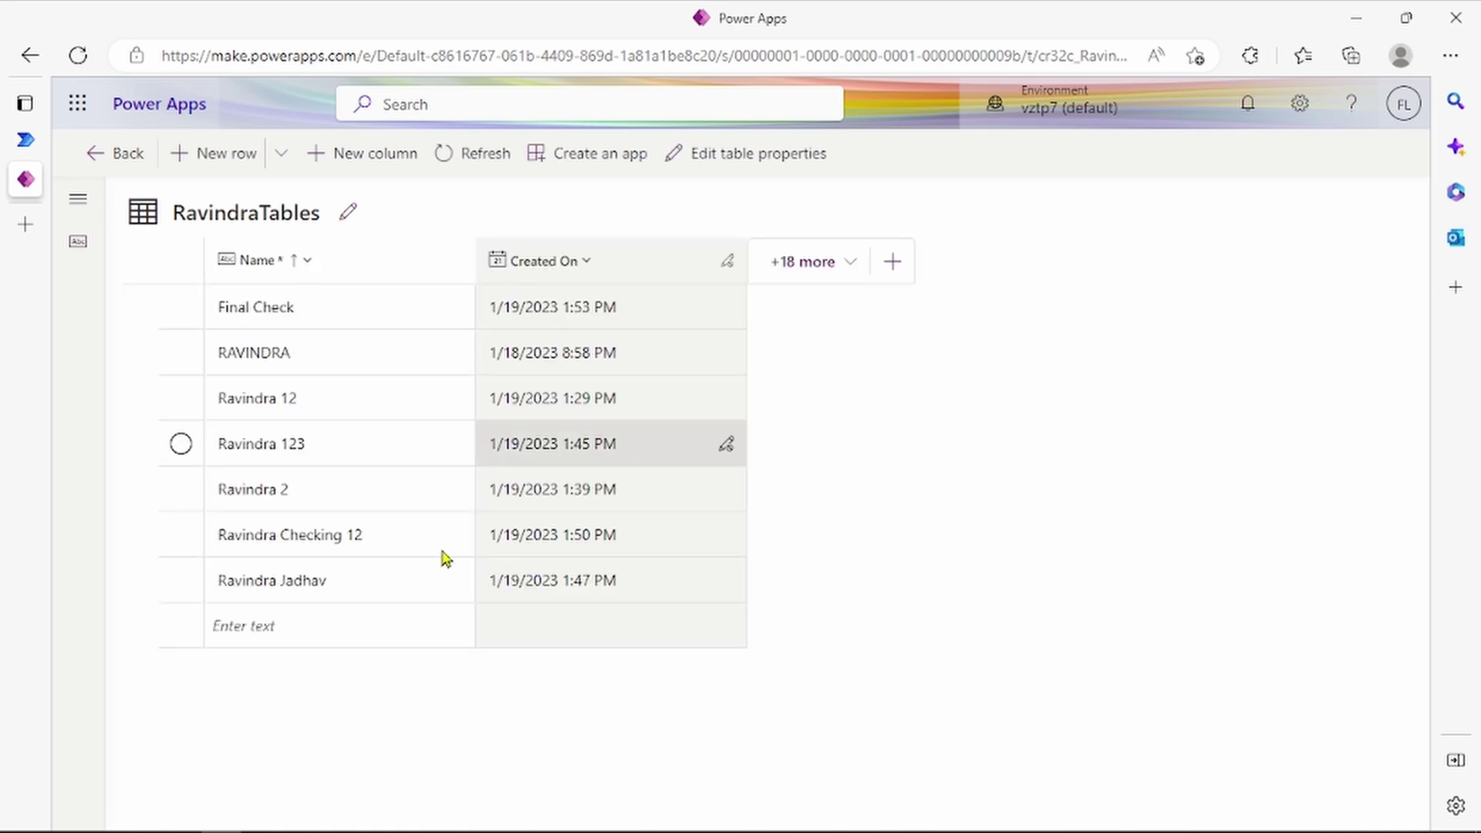
pyautogui.click(359, 637)
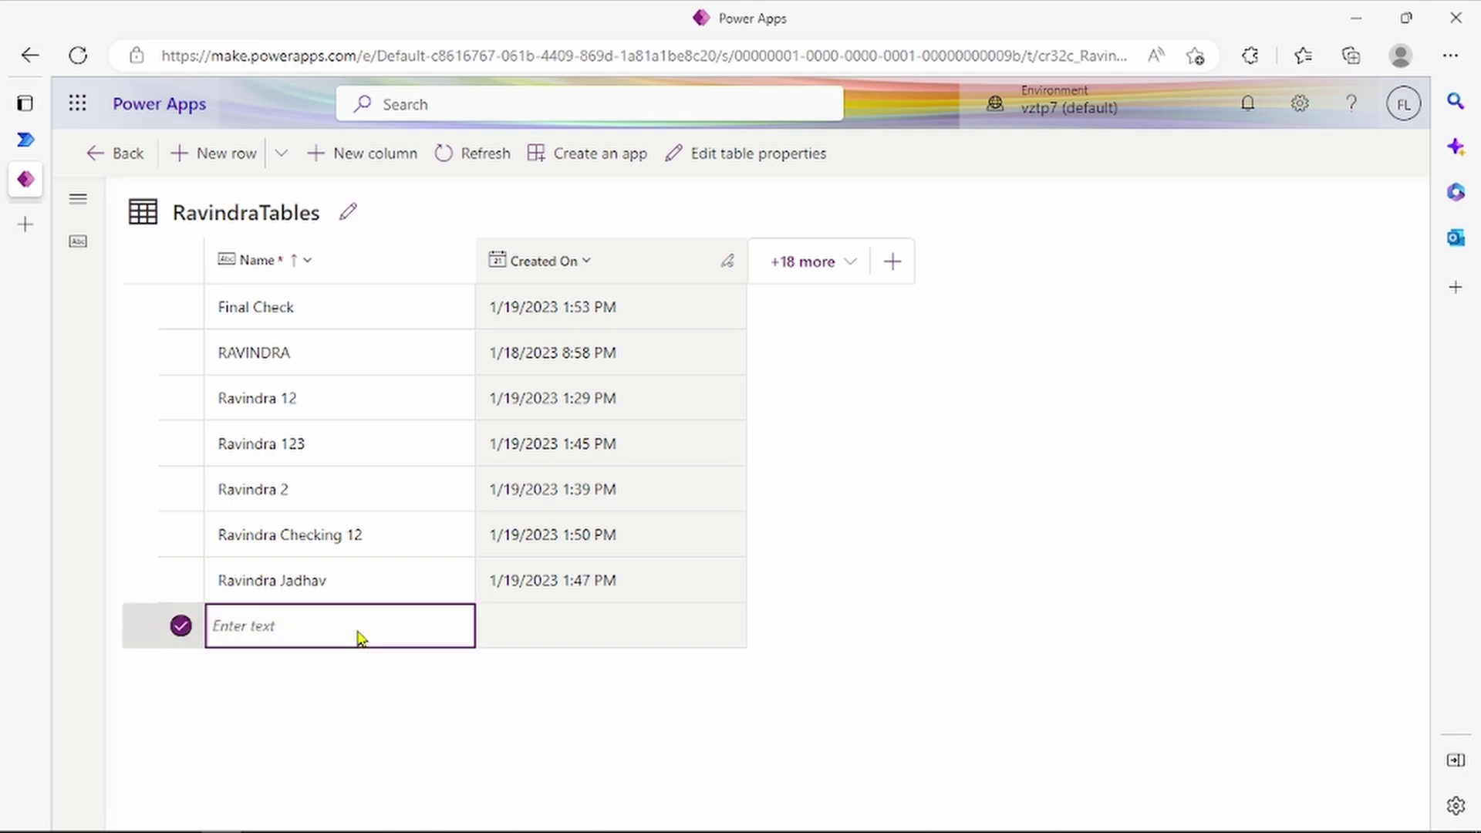
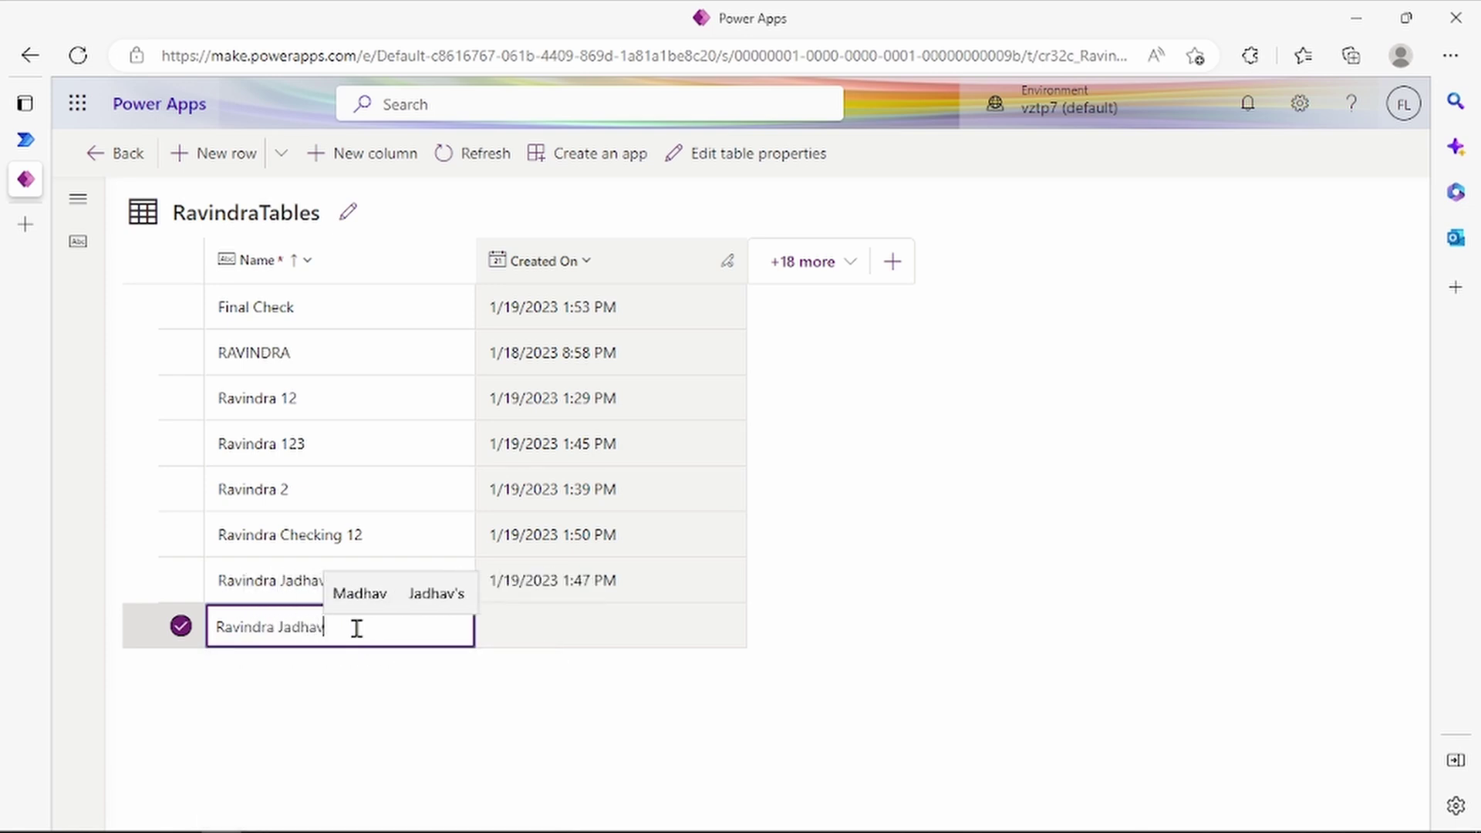
pyautogui.press('Tab')
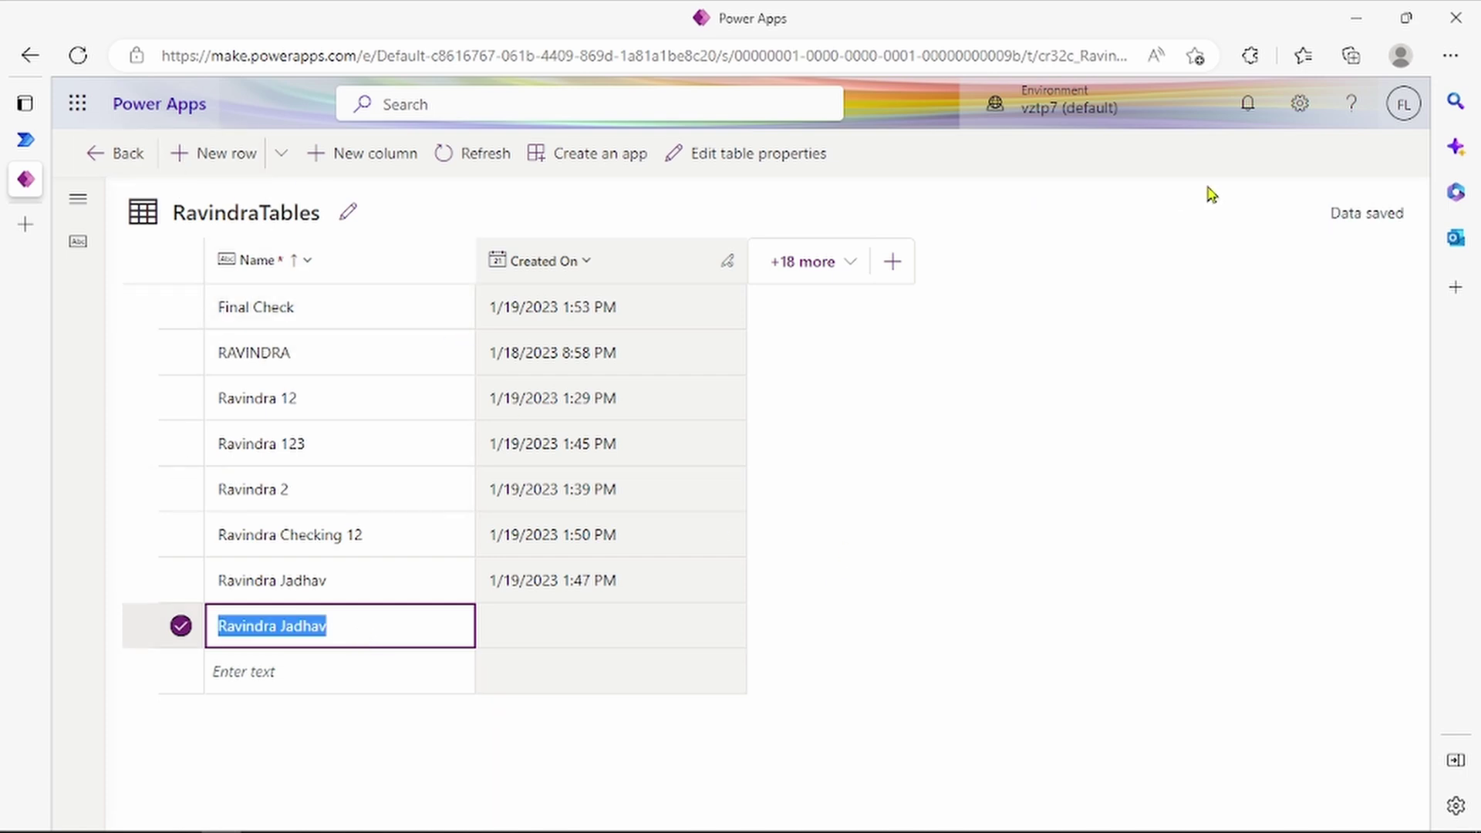
pyautogui.click(139, 152)
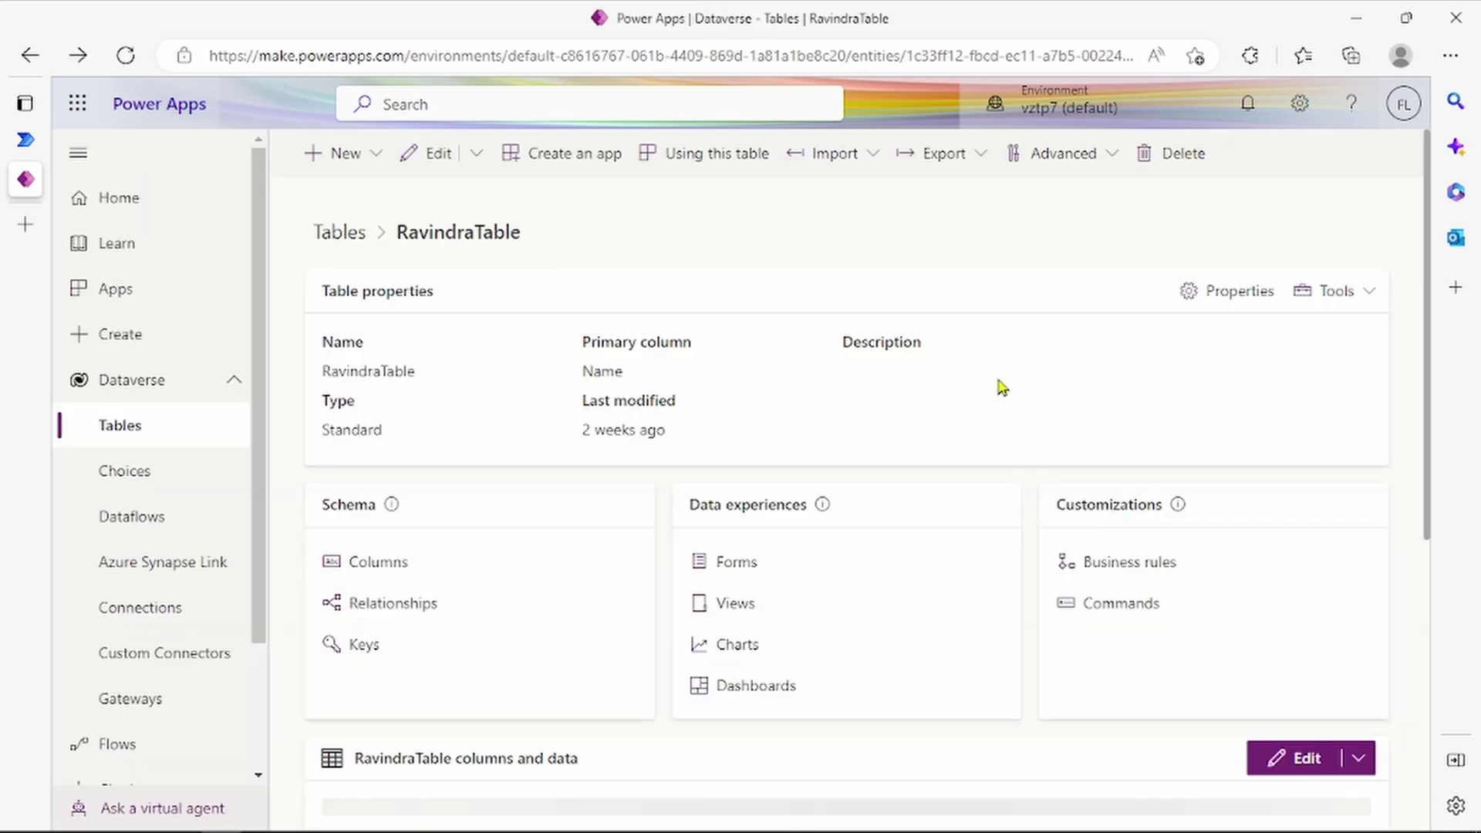
# Step: Publish RavindraTable from the Advanced menu and switch over to Power Automate
pyautogui.click(1114, 158)
pyautogui.click(1095, 239)
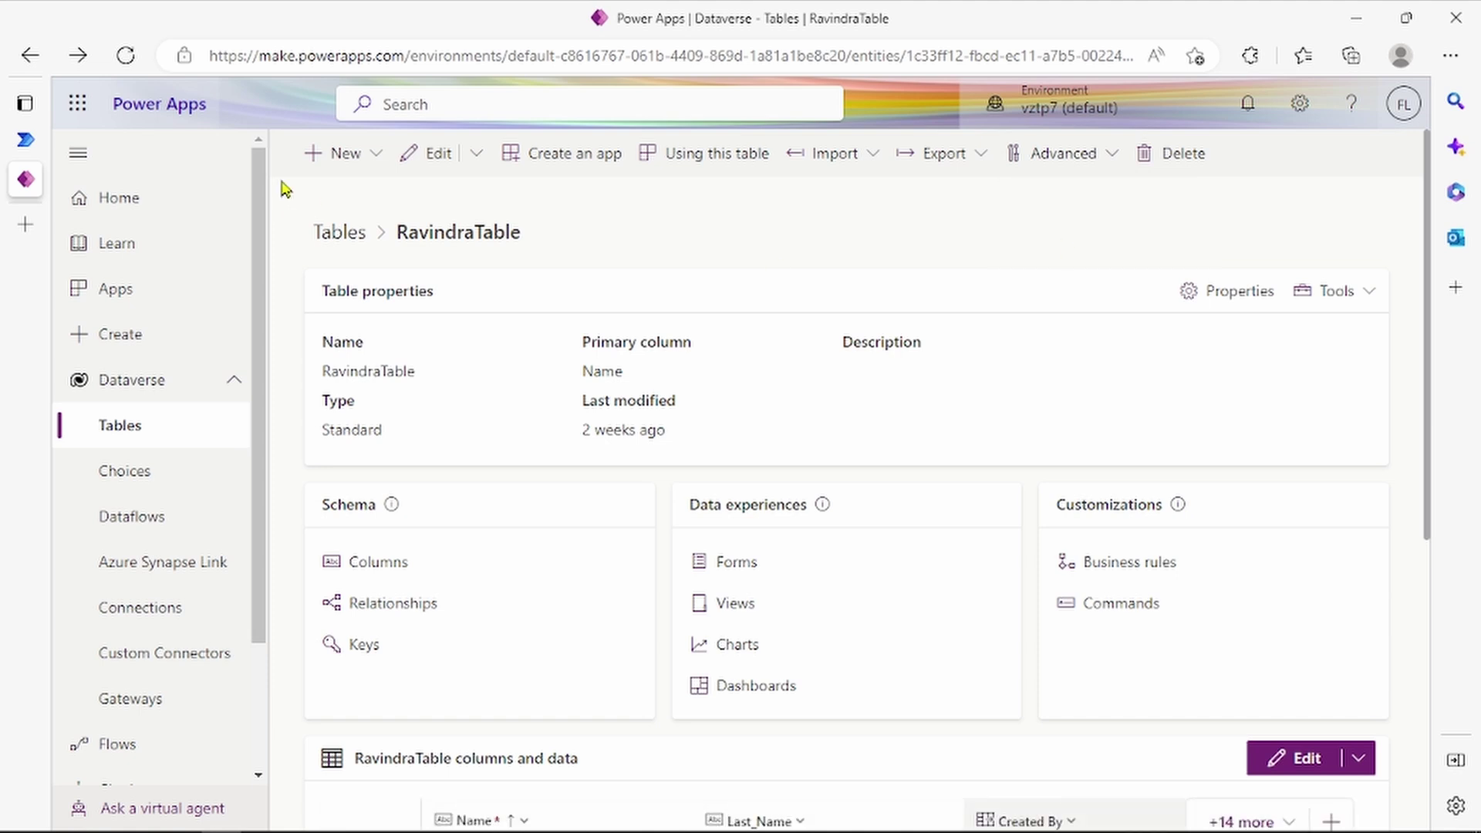
pyautogui.click(29, 139)
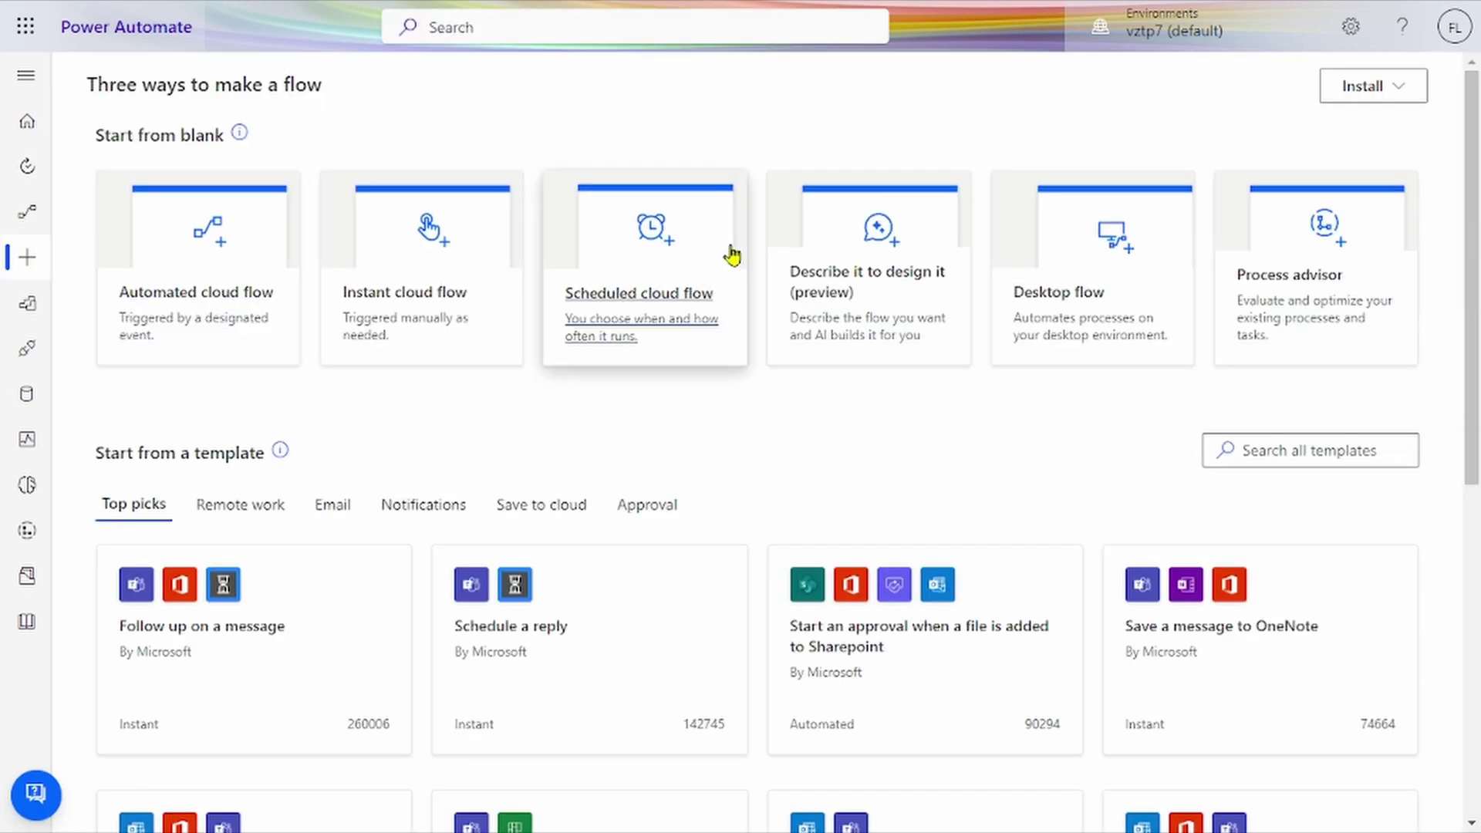
# Step: Start a scheduled cloud flow set to repeat every day, then cancel the setup
pyautogui.click(703, 266)
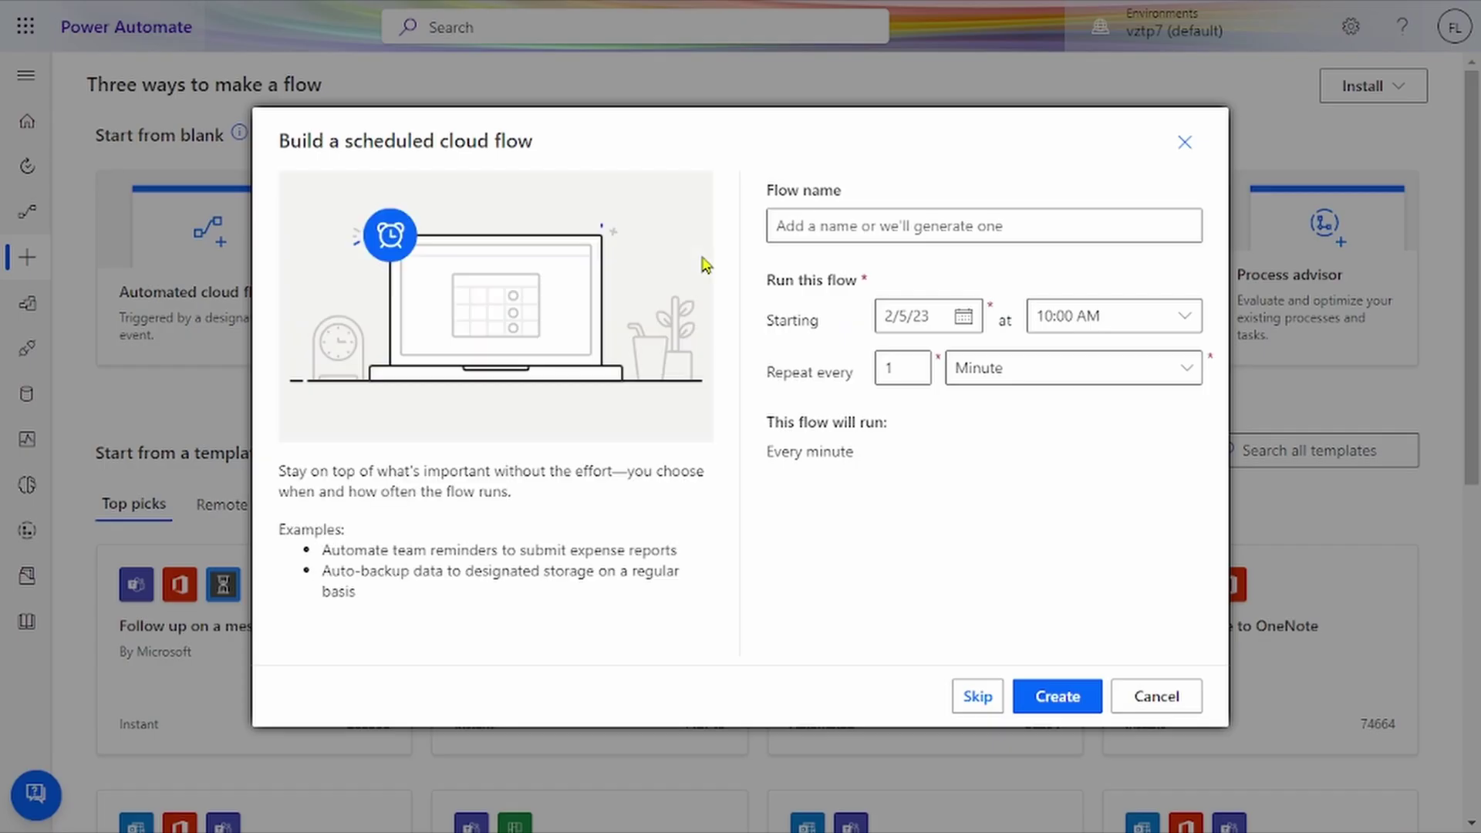
pyautogui.click(892, 226)
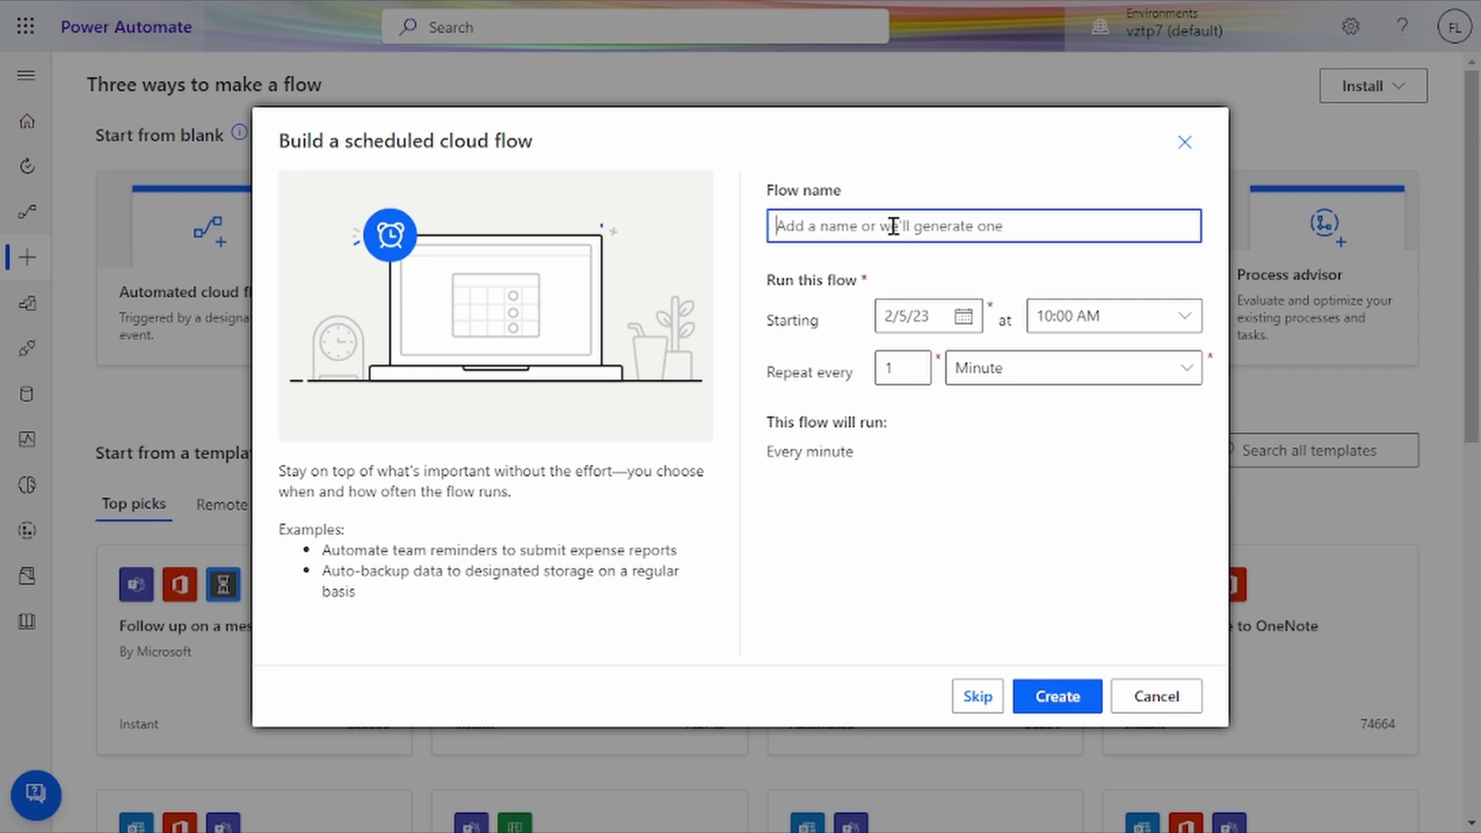
pyautogui.click(1065, 384)
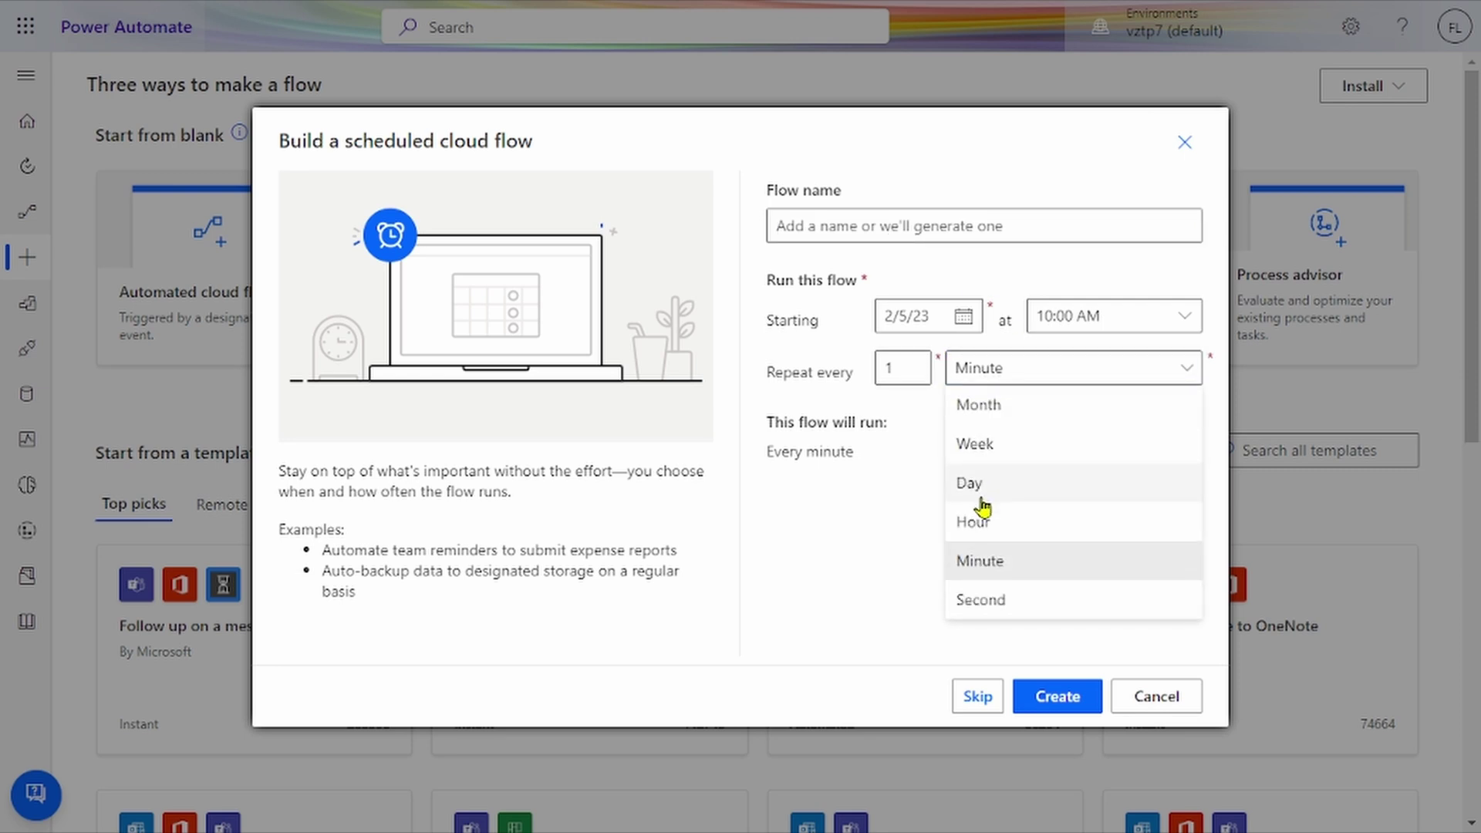
pyautogui.click(981, 497)
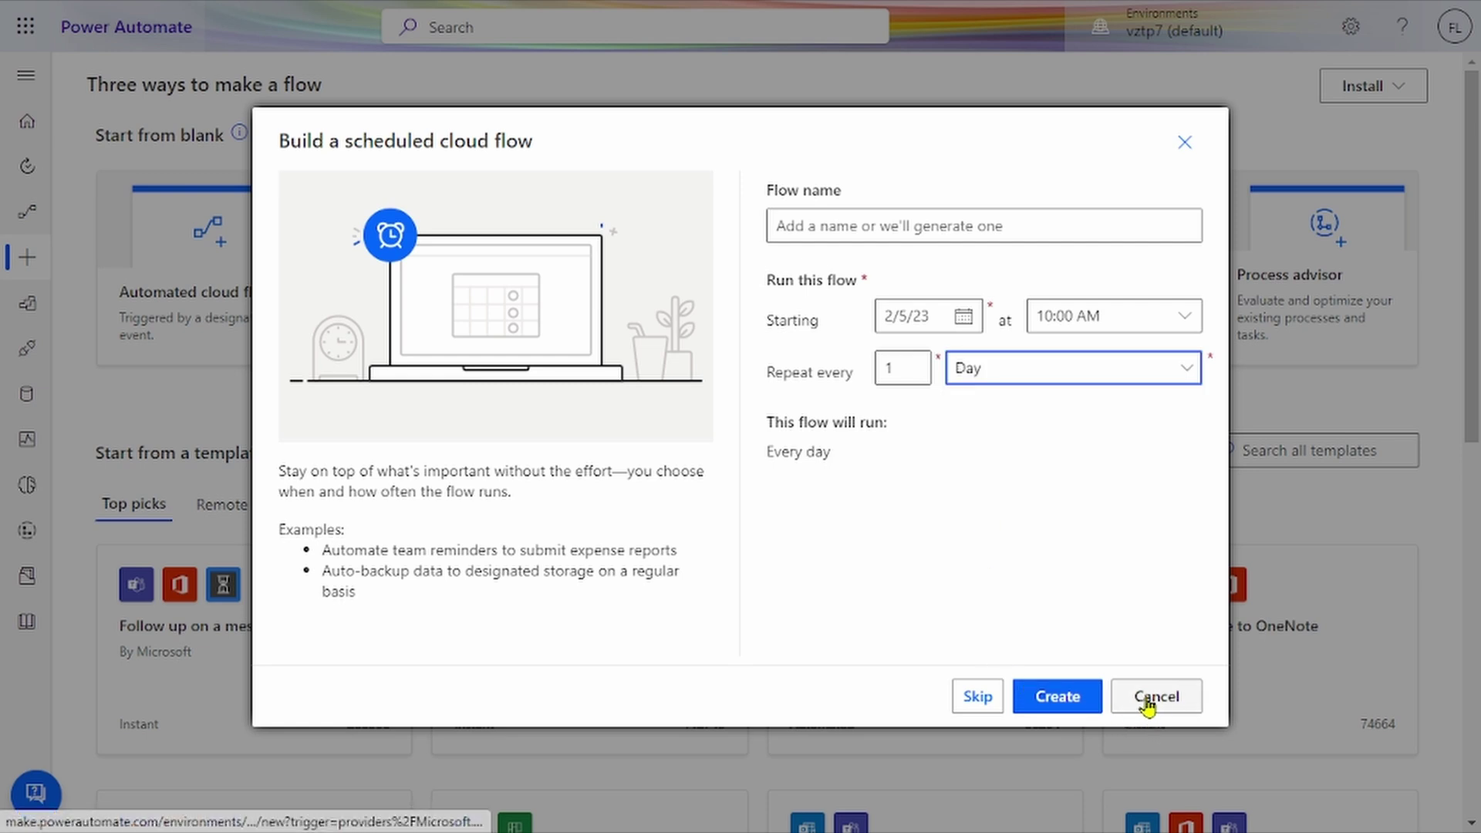
pyautogui.click(1154, 698)
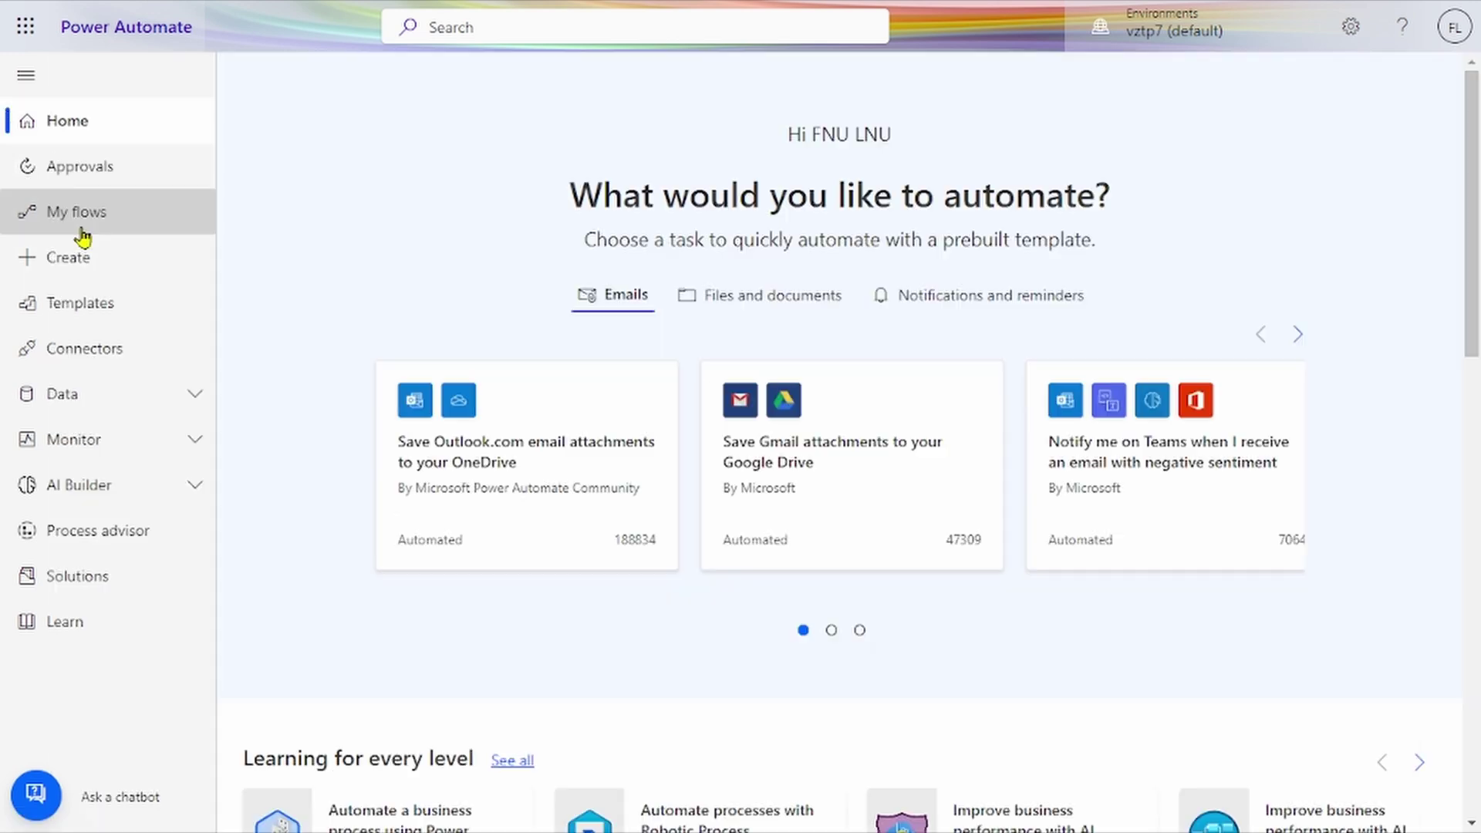
# Step: Review the Data 3 flow's failed 28-day run history from My flows, then return to the list
pyautogui.click(77, 216)
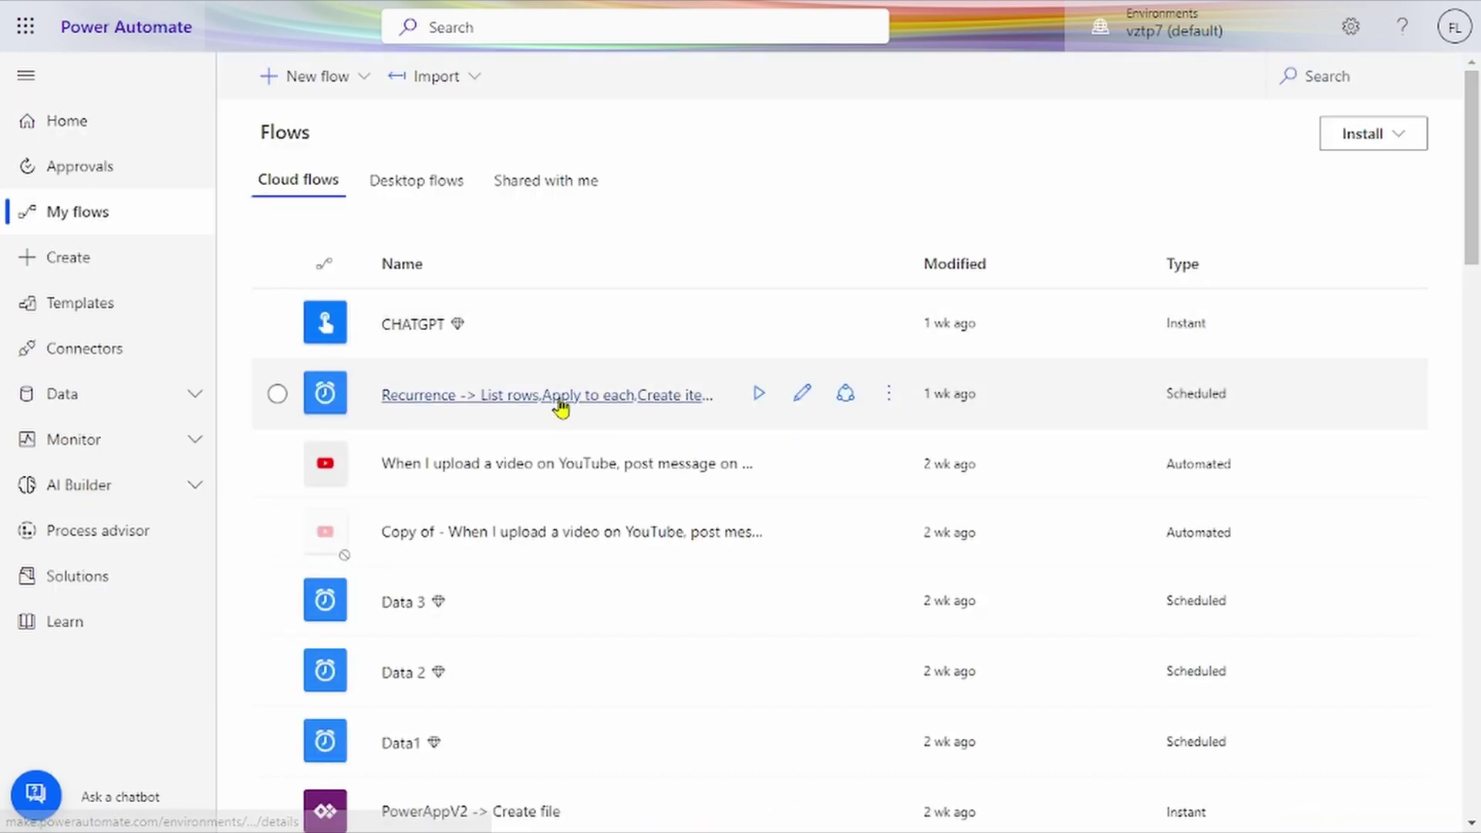
pyautogui.scroll(-2, 575, 501)
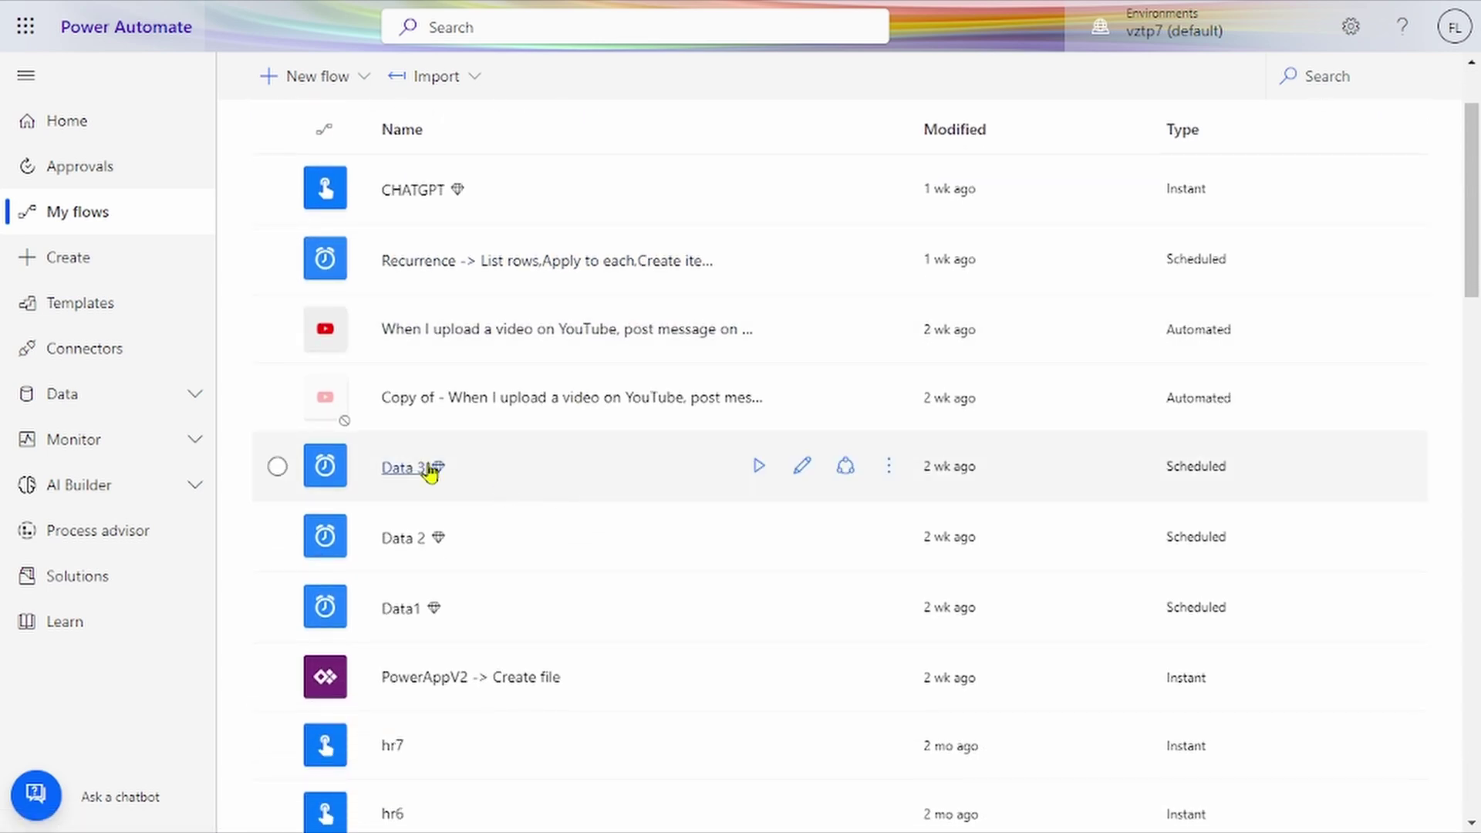
pyautogui.click(426, 470)
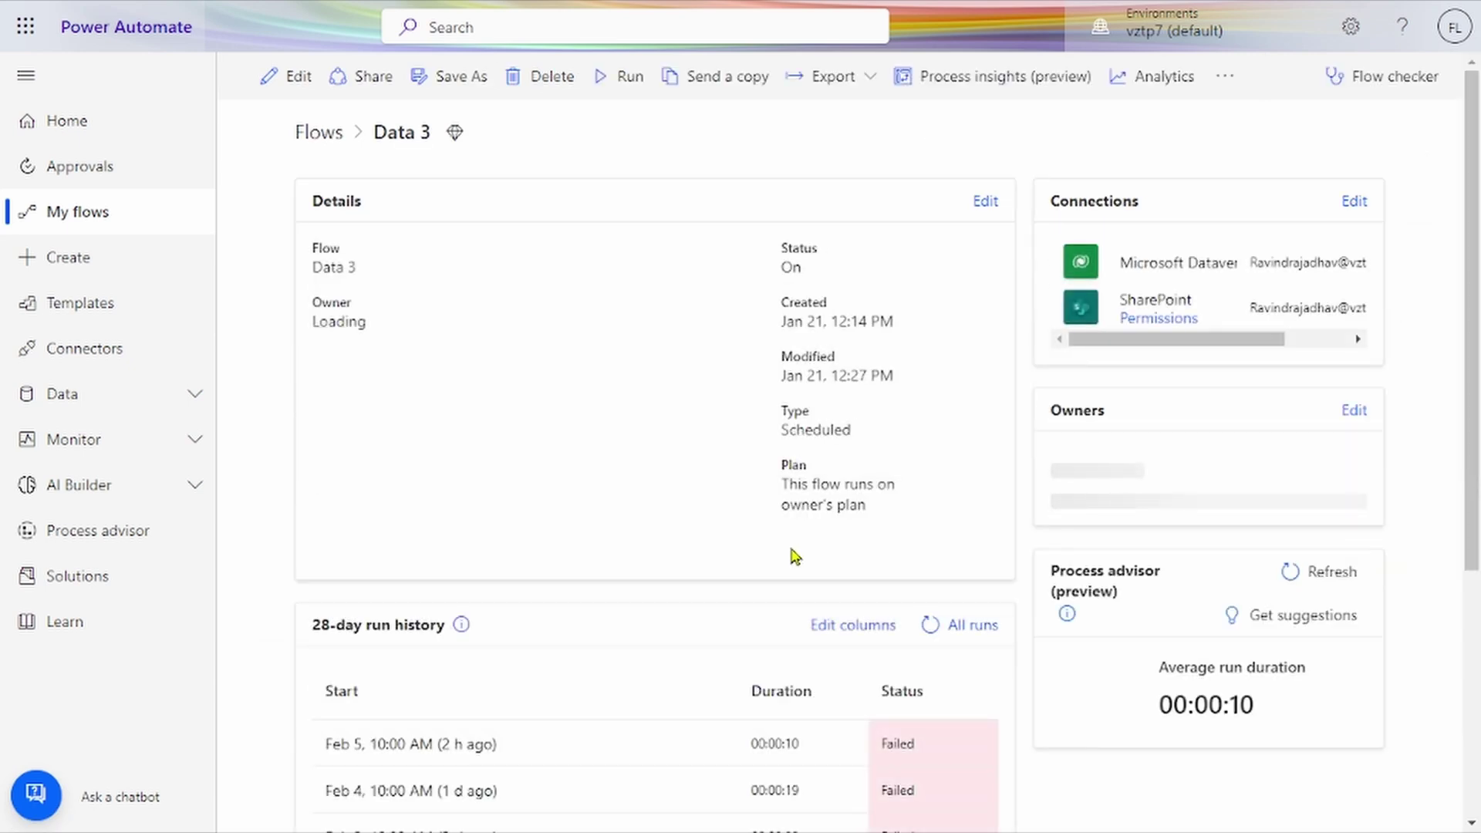
pyautogui.scroll(-5, 795, 556)
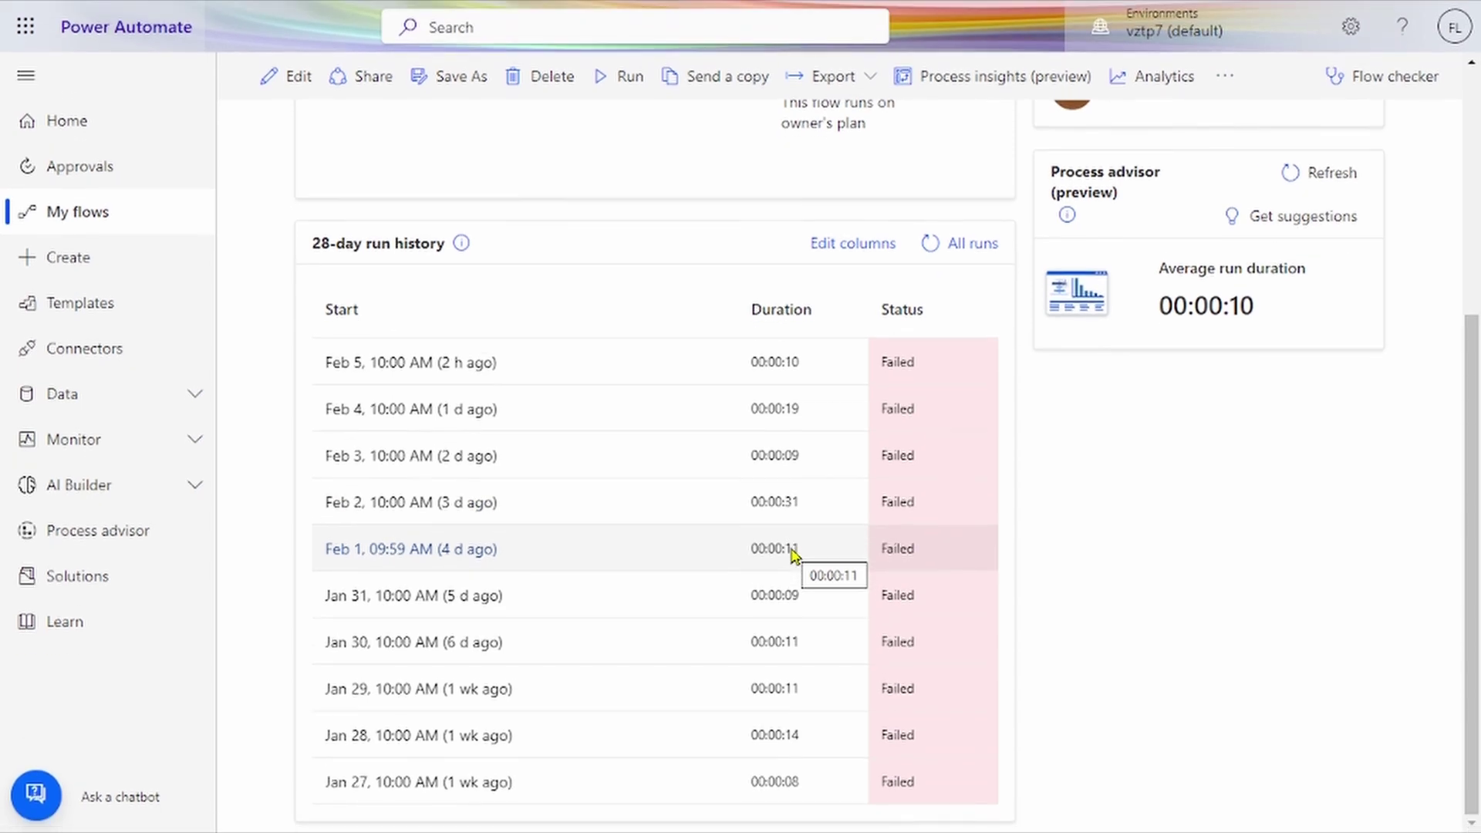
pyautogui.scroll(5, 792, 551)
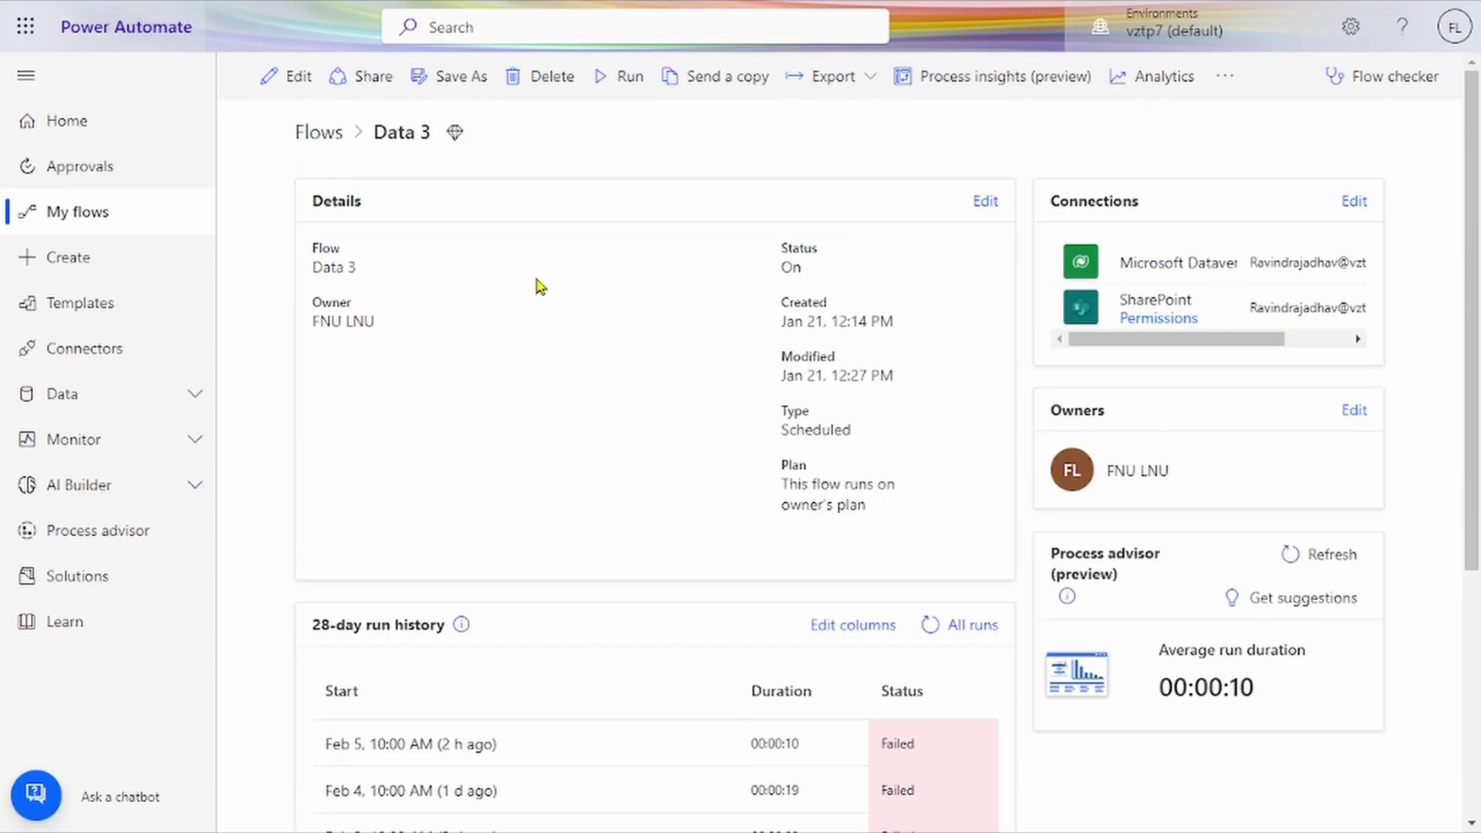
pyautogui.scroll(-5, 540, 285)
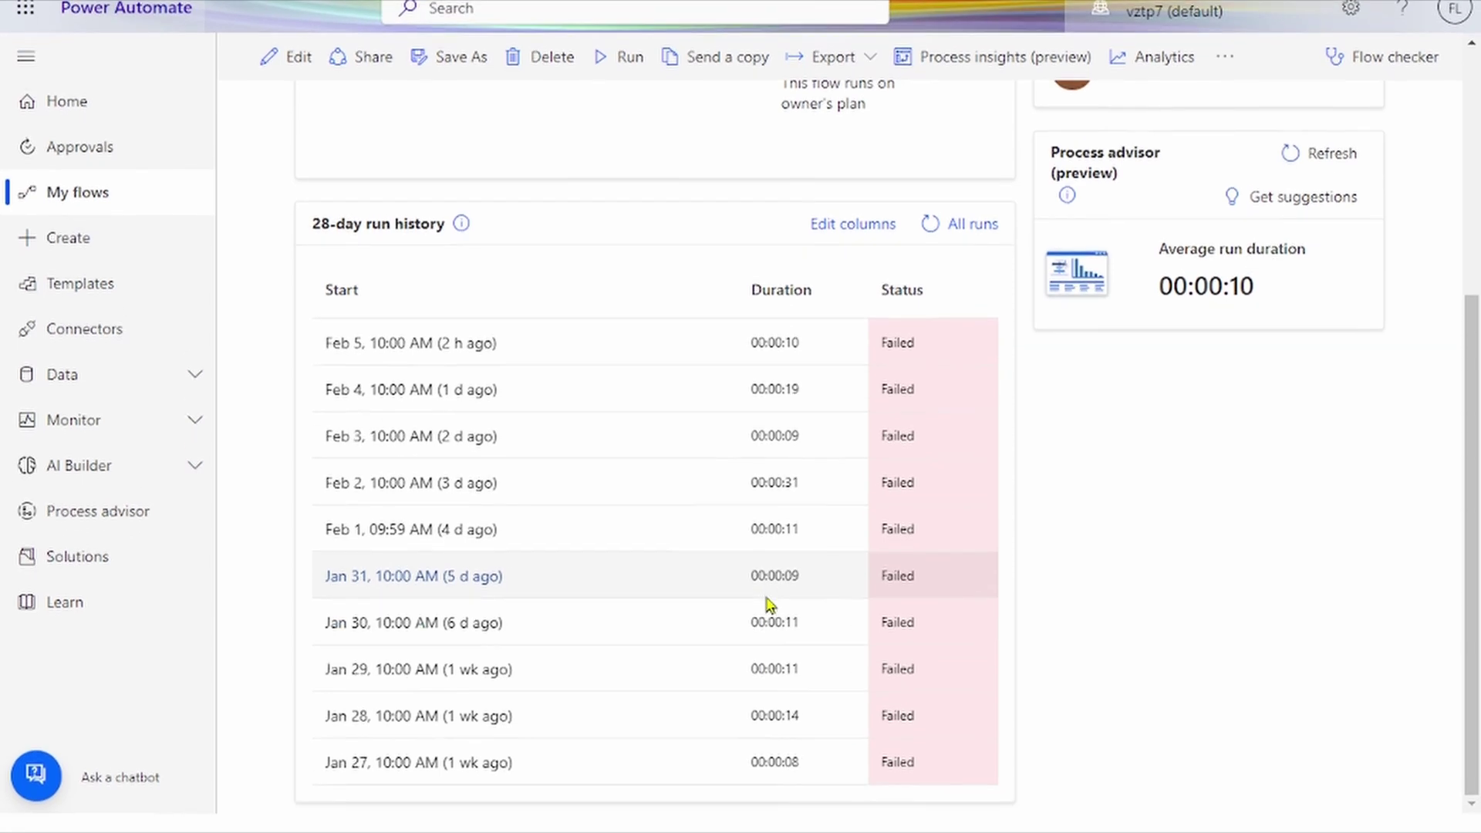
pyautogui.scroll(5, 766, 602)
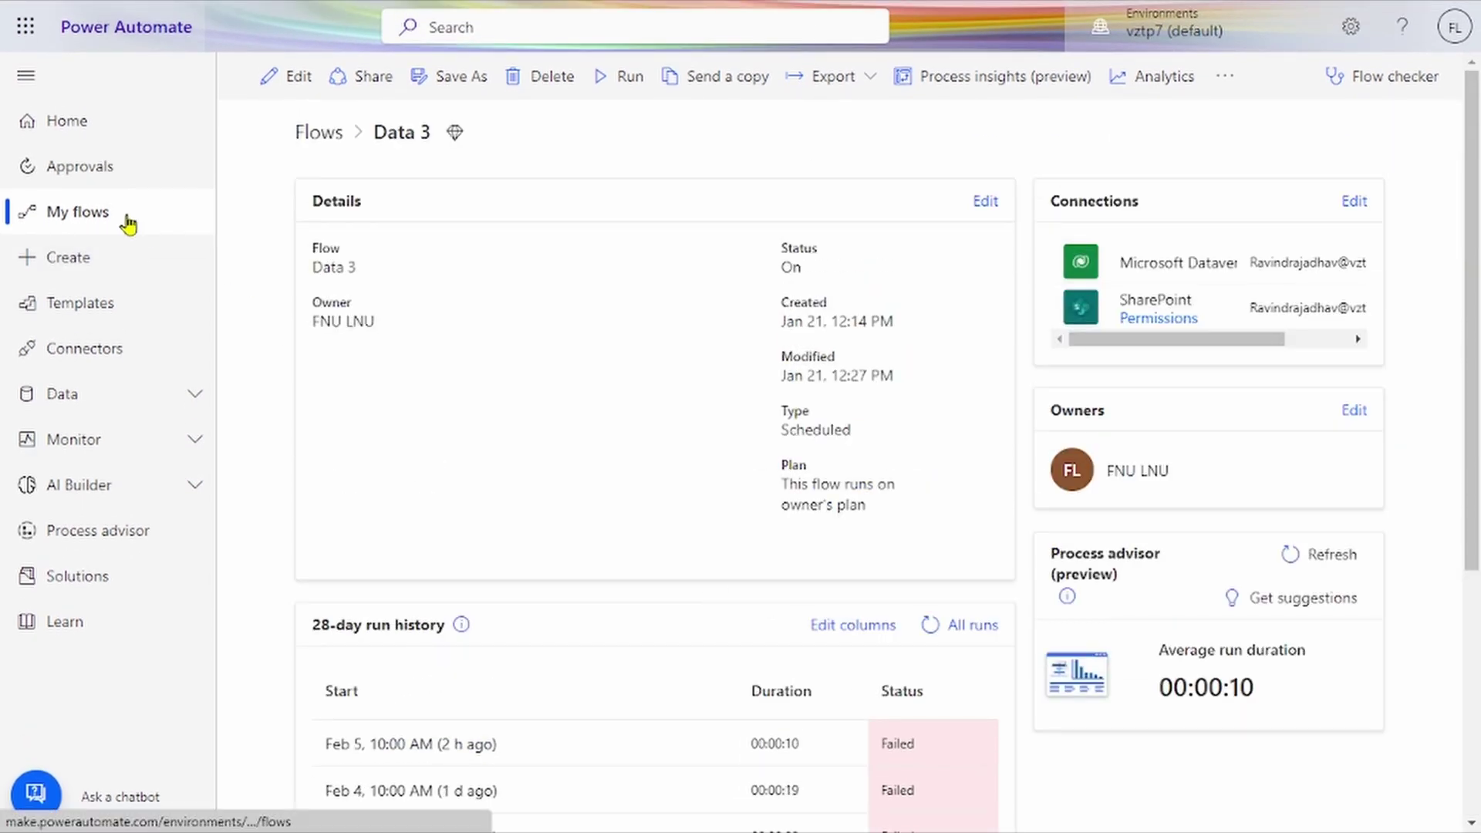
pyautogui.click(128, 224)
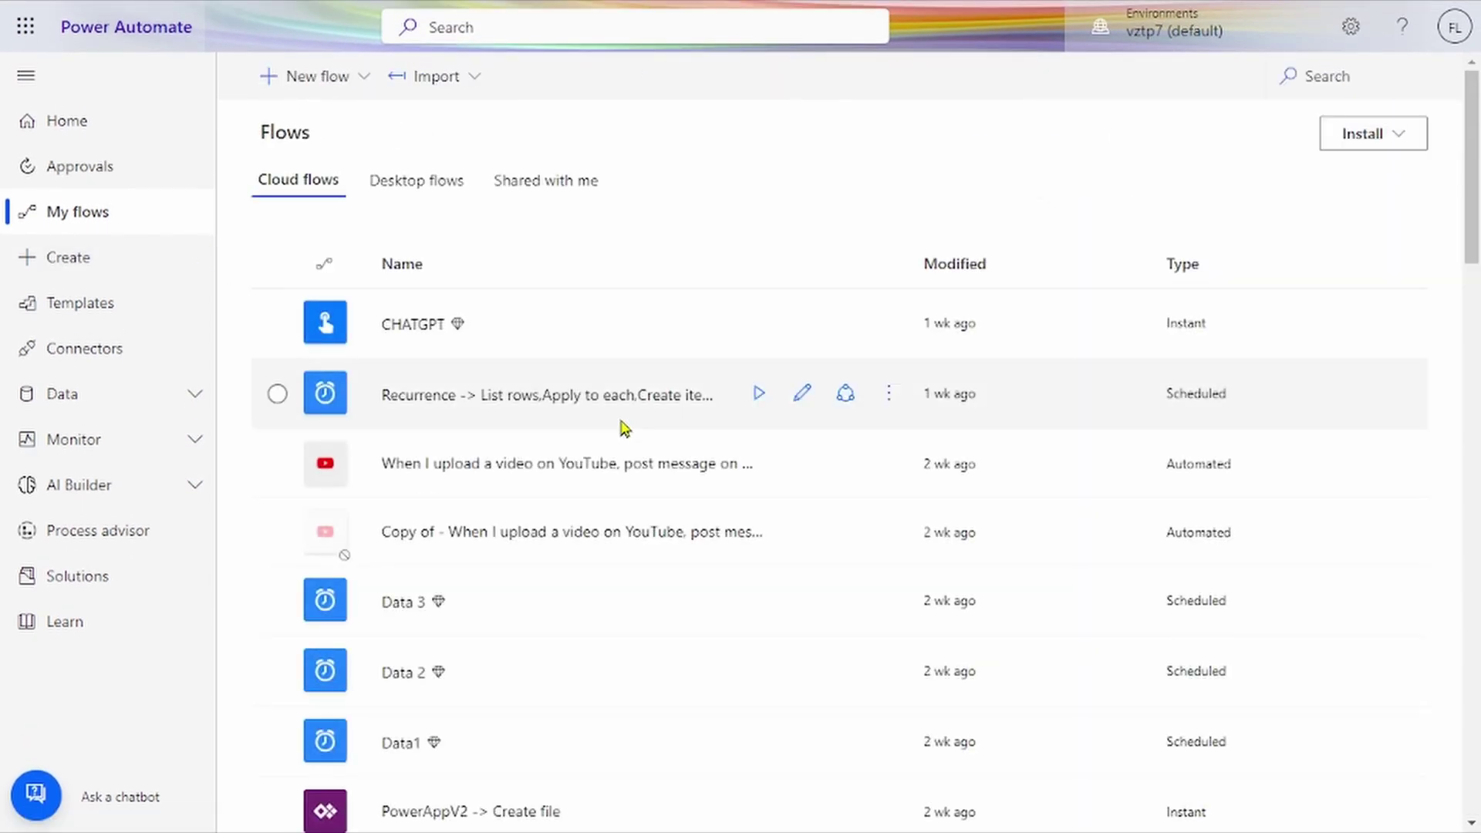
# Step: Edit Data 2 and inspect its daily Recurrence, RavindraTables trigger with Organization scope, and Compose step
pyautogui.click(402, 672)
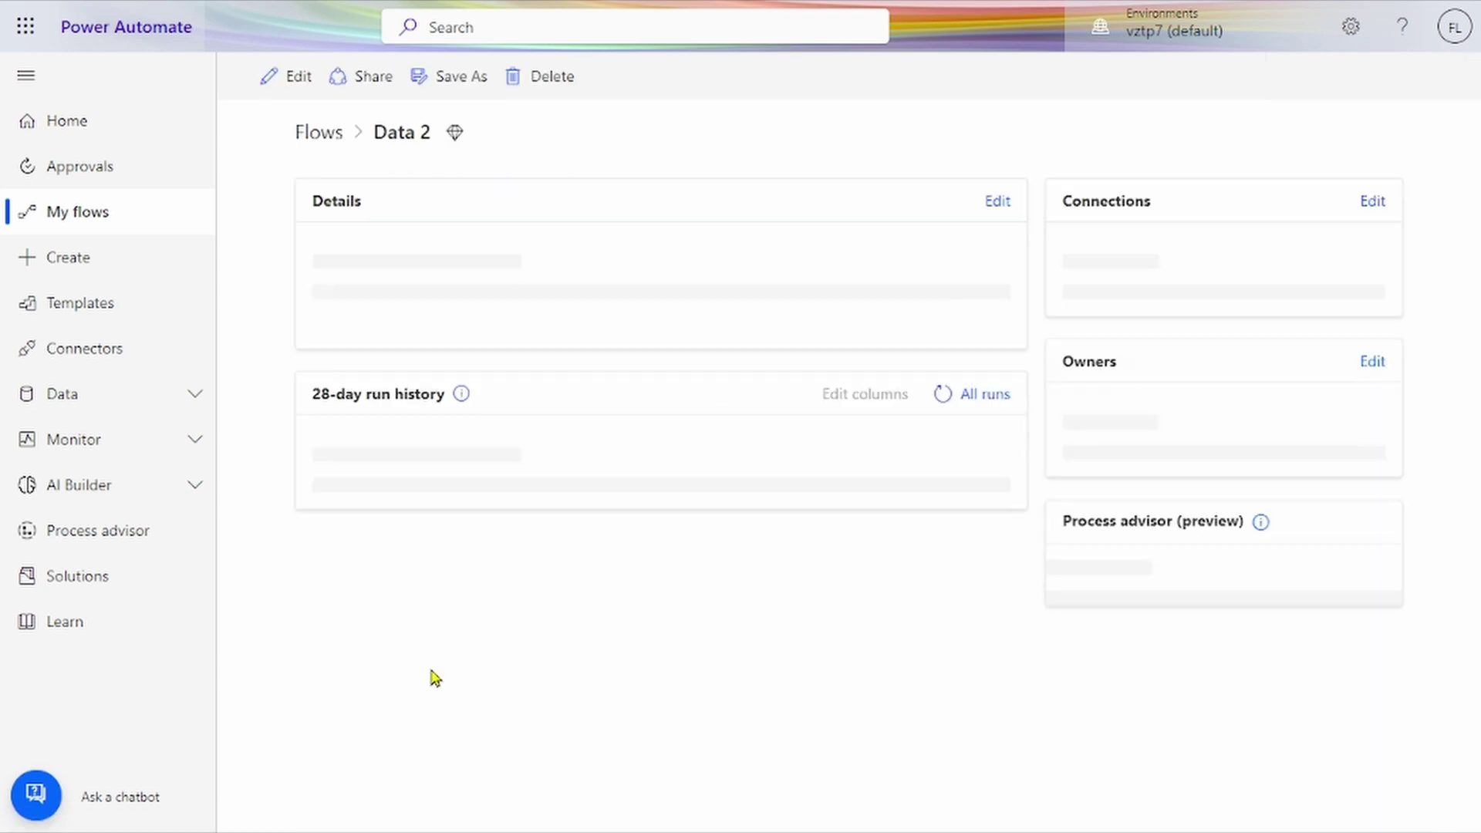
pyautogui.click(289, 76)
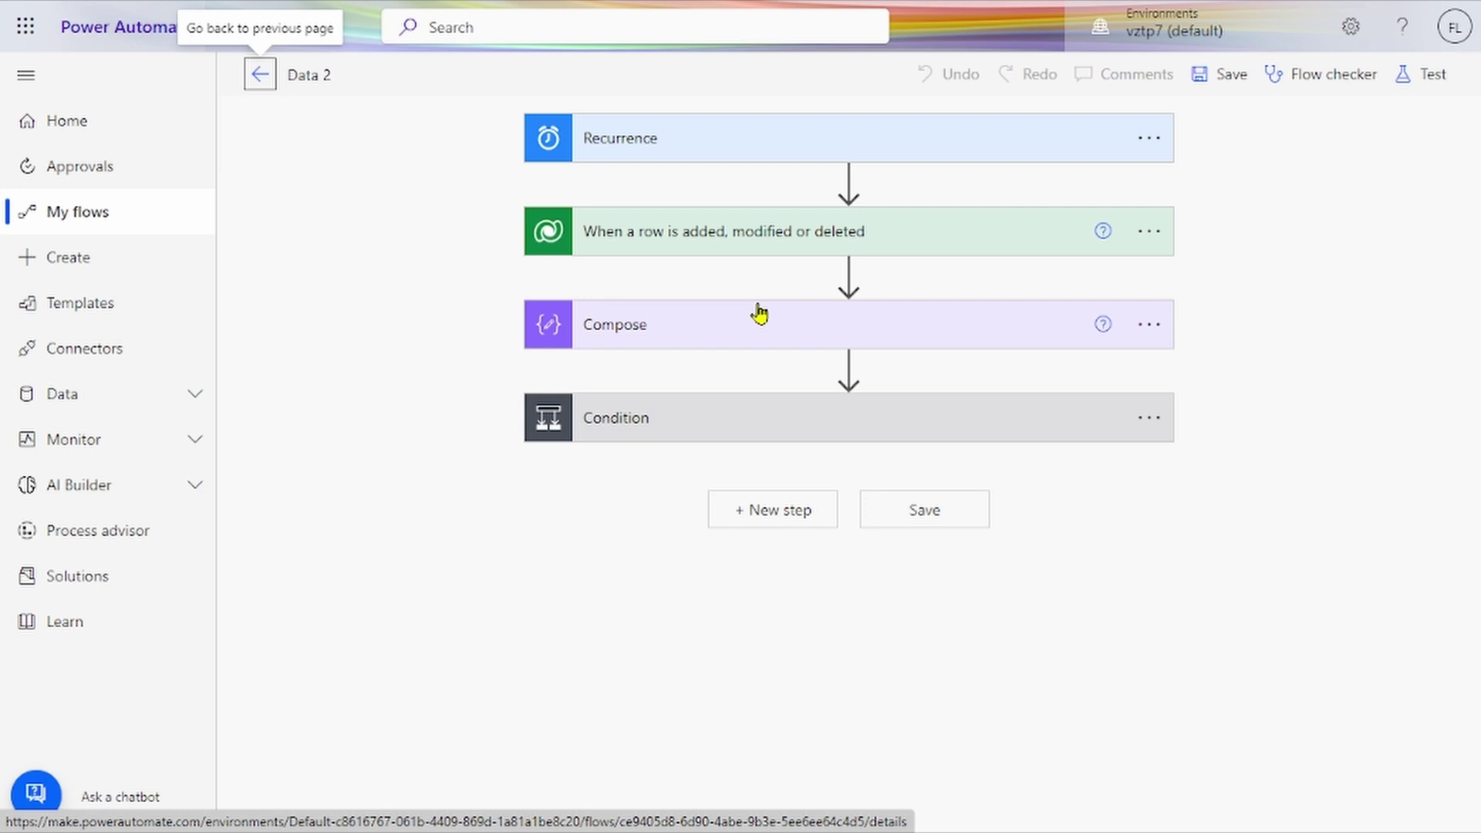
pyautogui.click(790, 147)
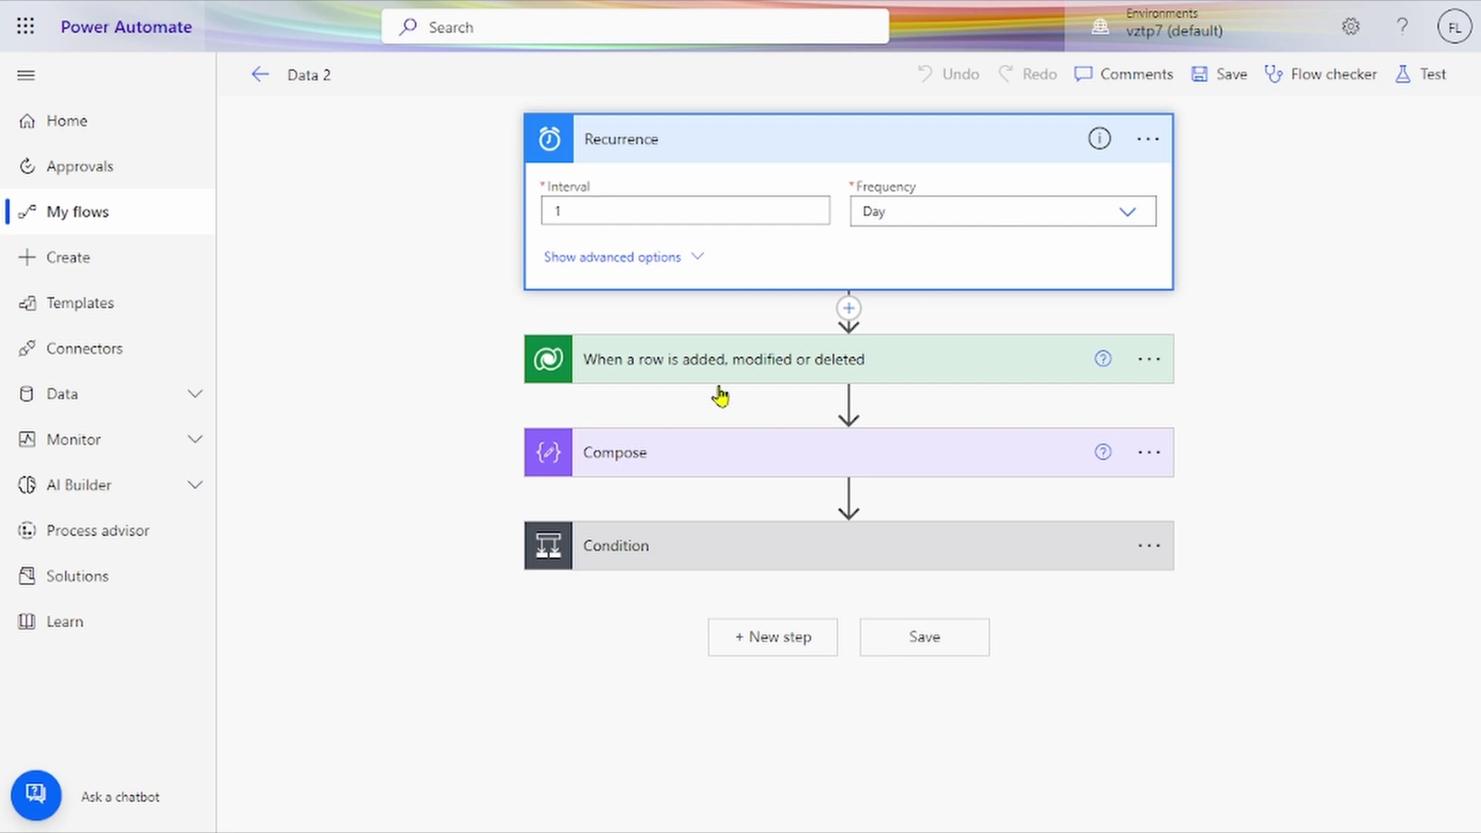
pyautogui.click(747, 363)
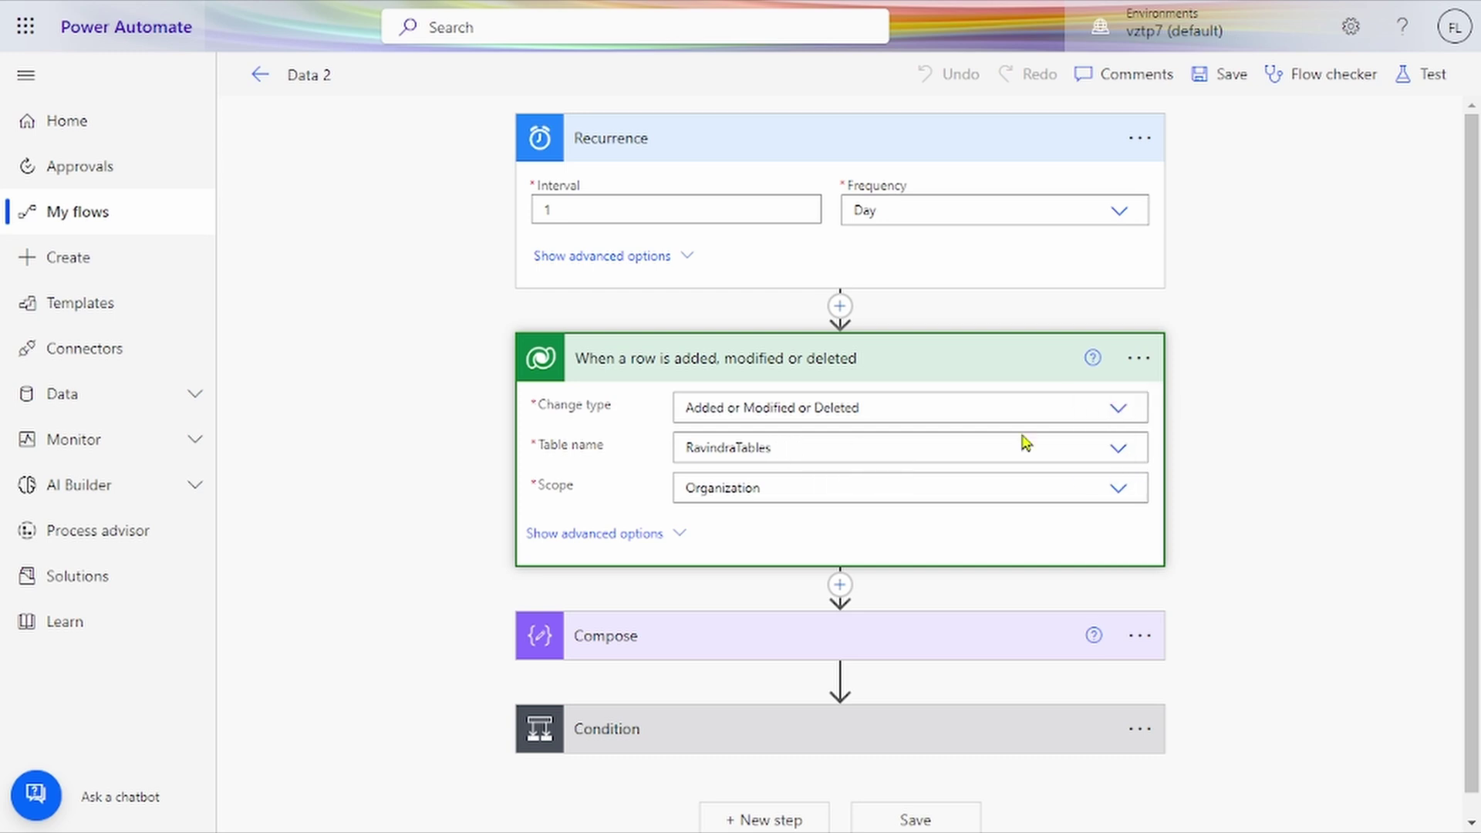
pyautogui.click(1123, 454)
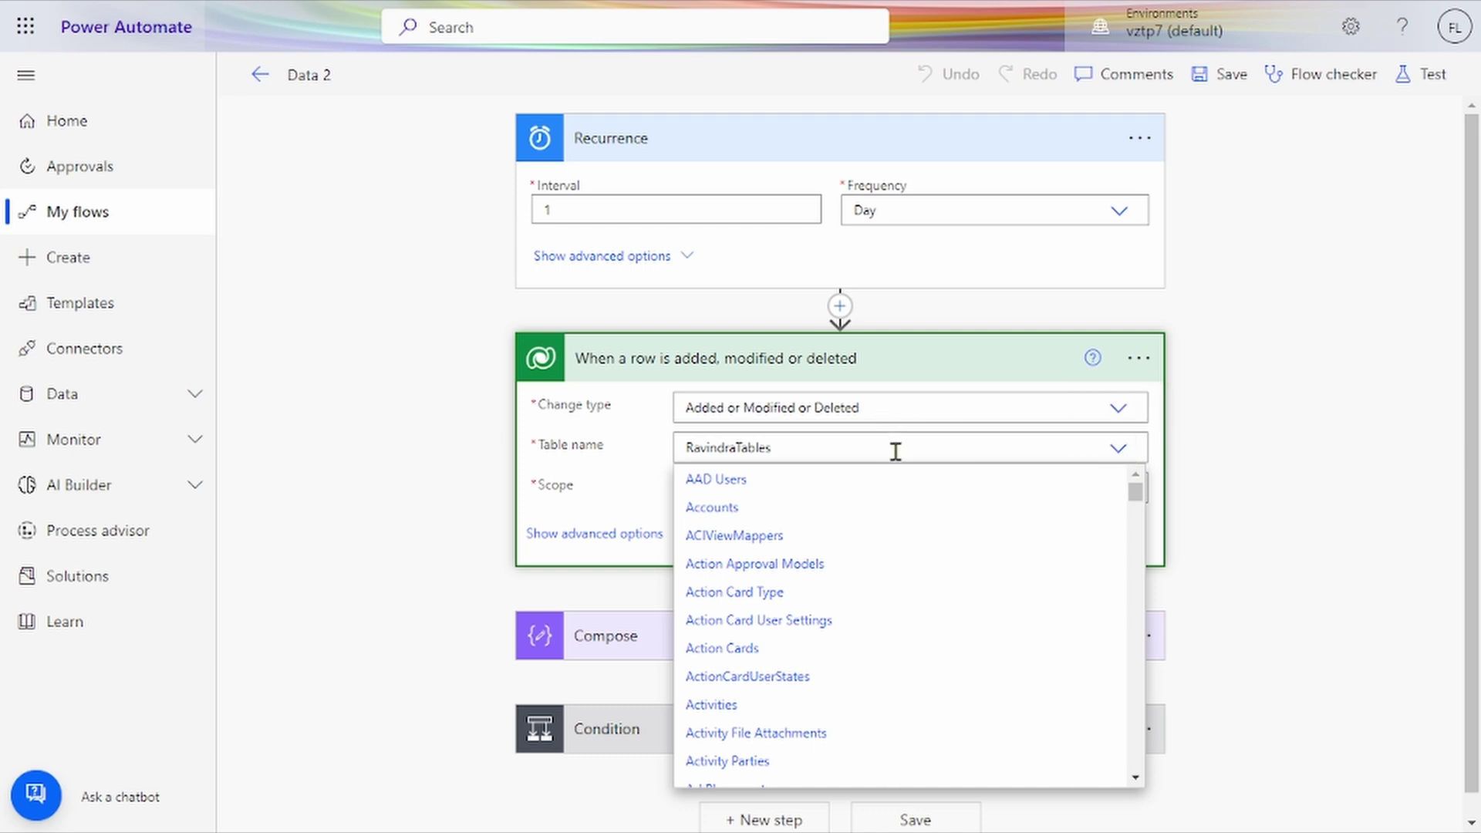
pyautogui.click(1125, 463)
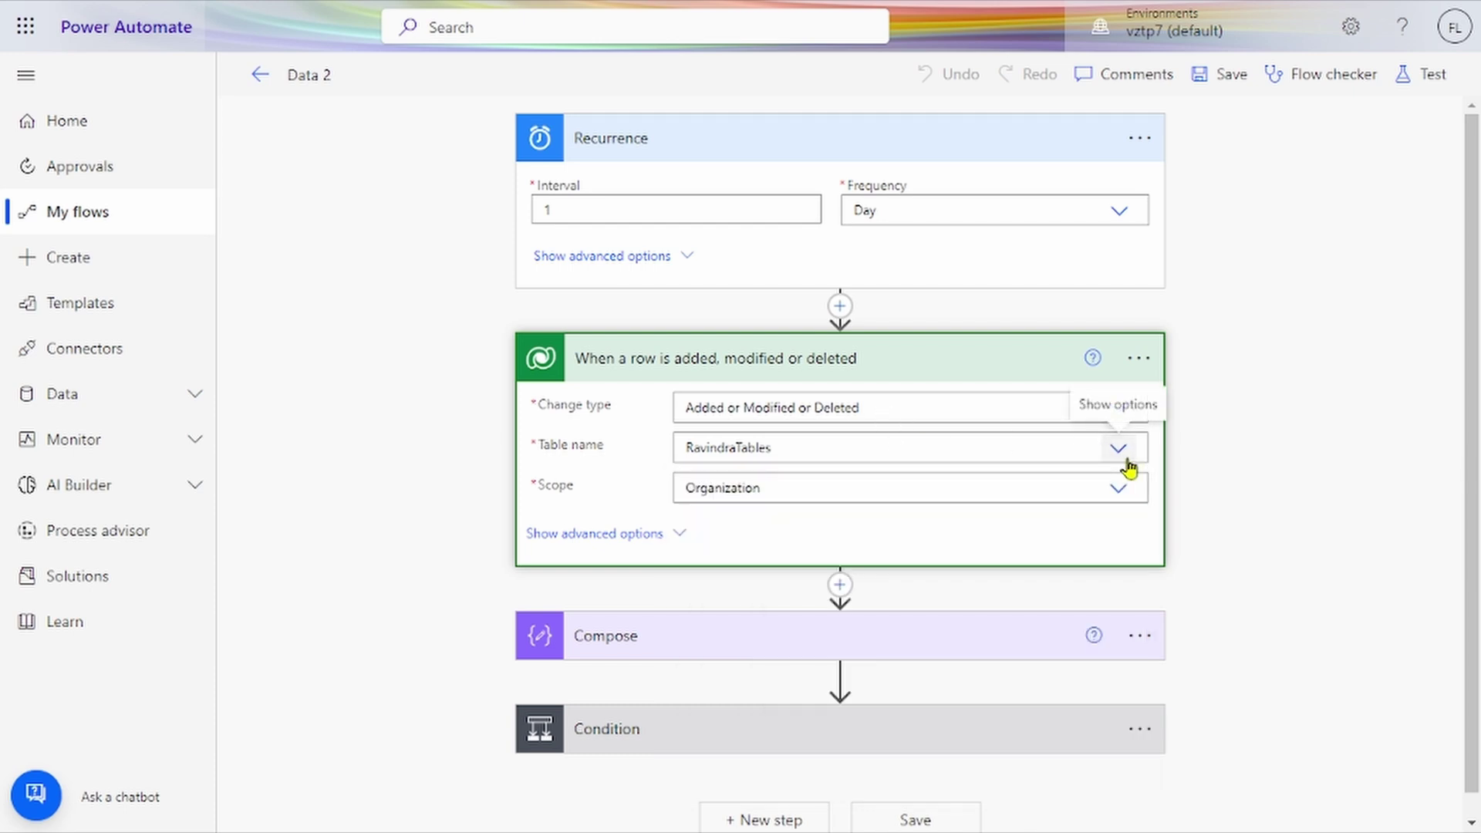
pyautogui.click(923, 482)
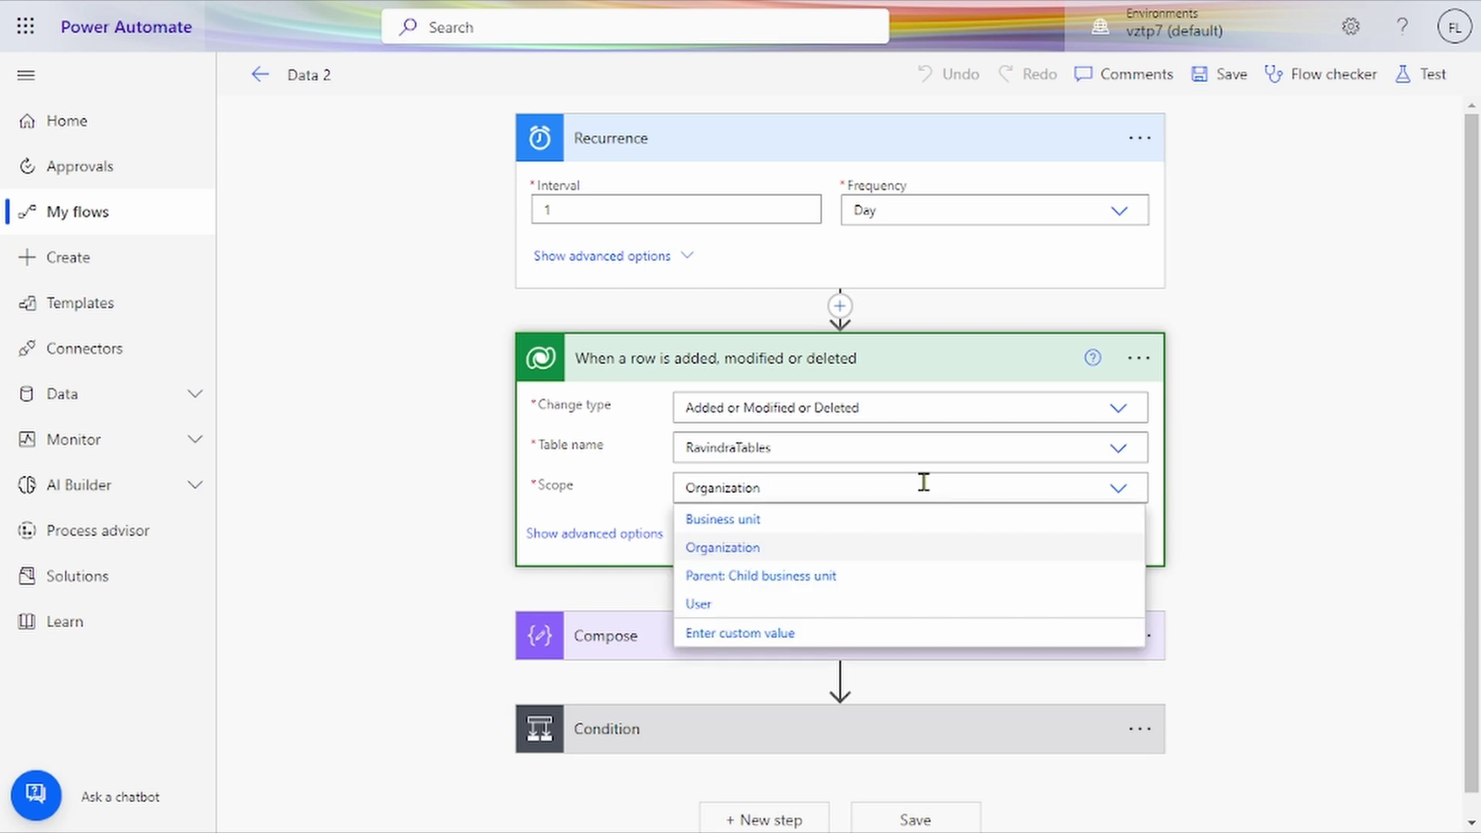
pyautogui.click(1119, 497)
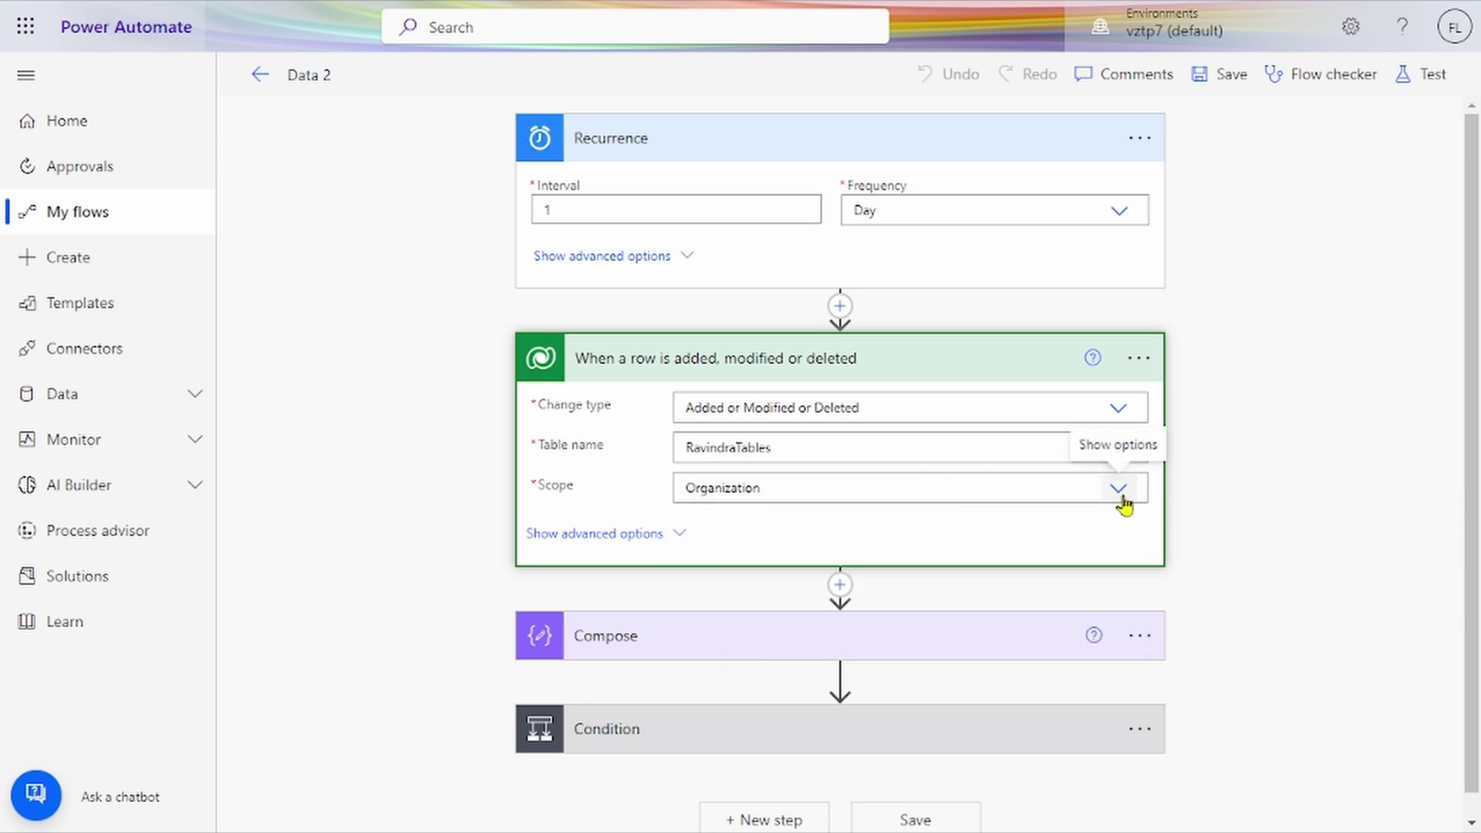
pyautogui.click(928, 654)
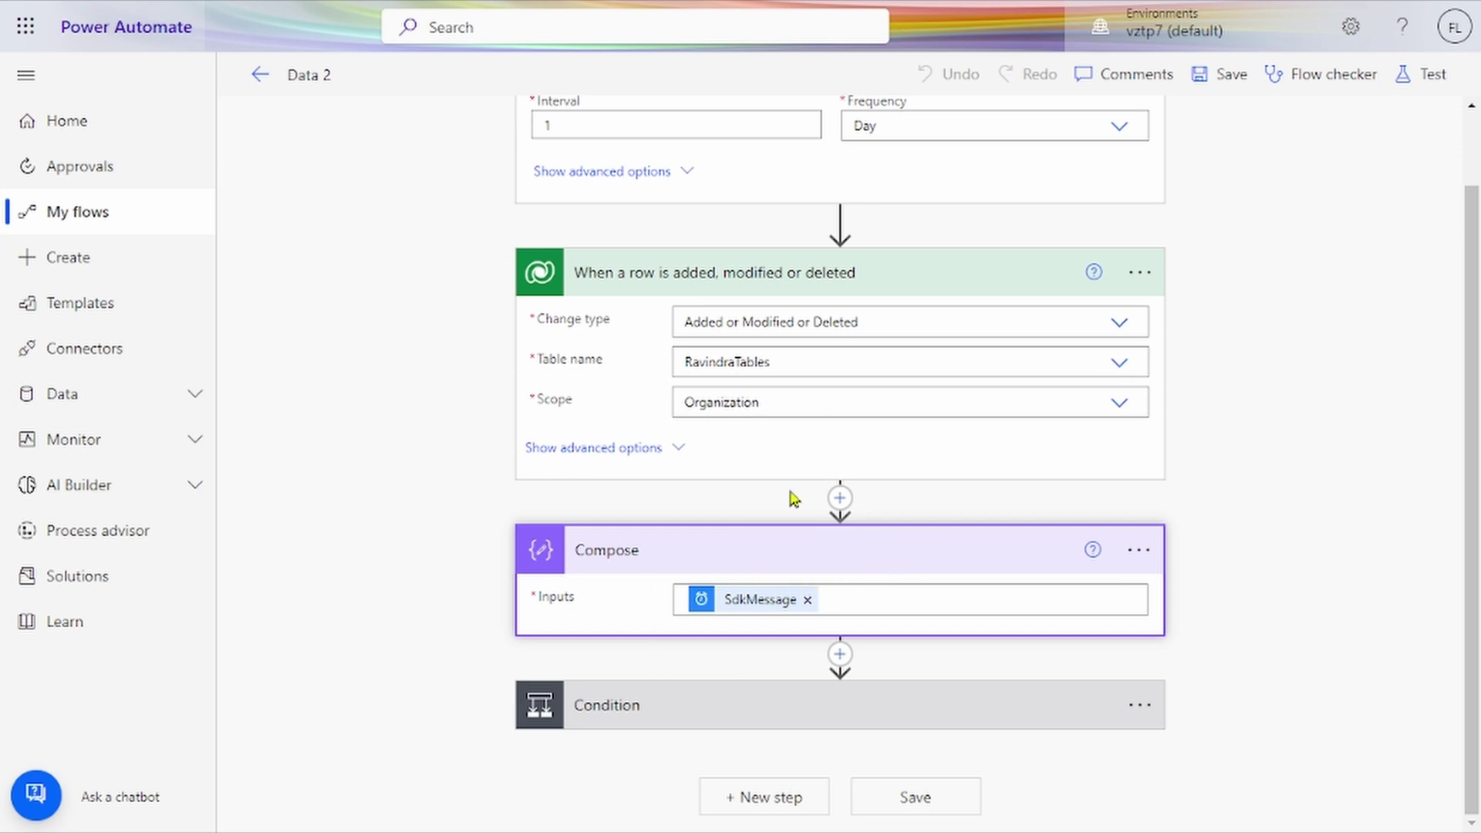
# Step: Open the Expression tab of dynamic content for the Compose step's SdkMessage input
pyautogui.scroll(1, 735, 321)
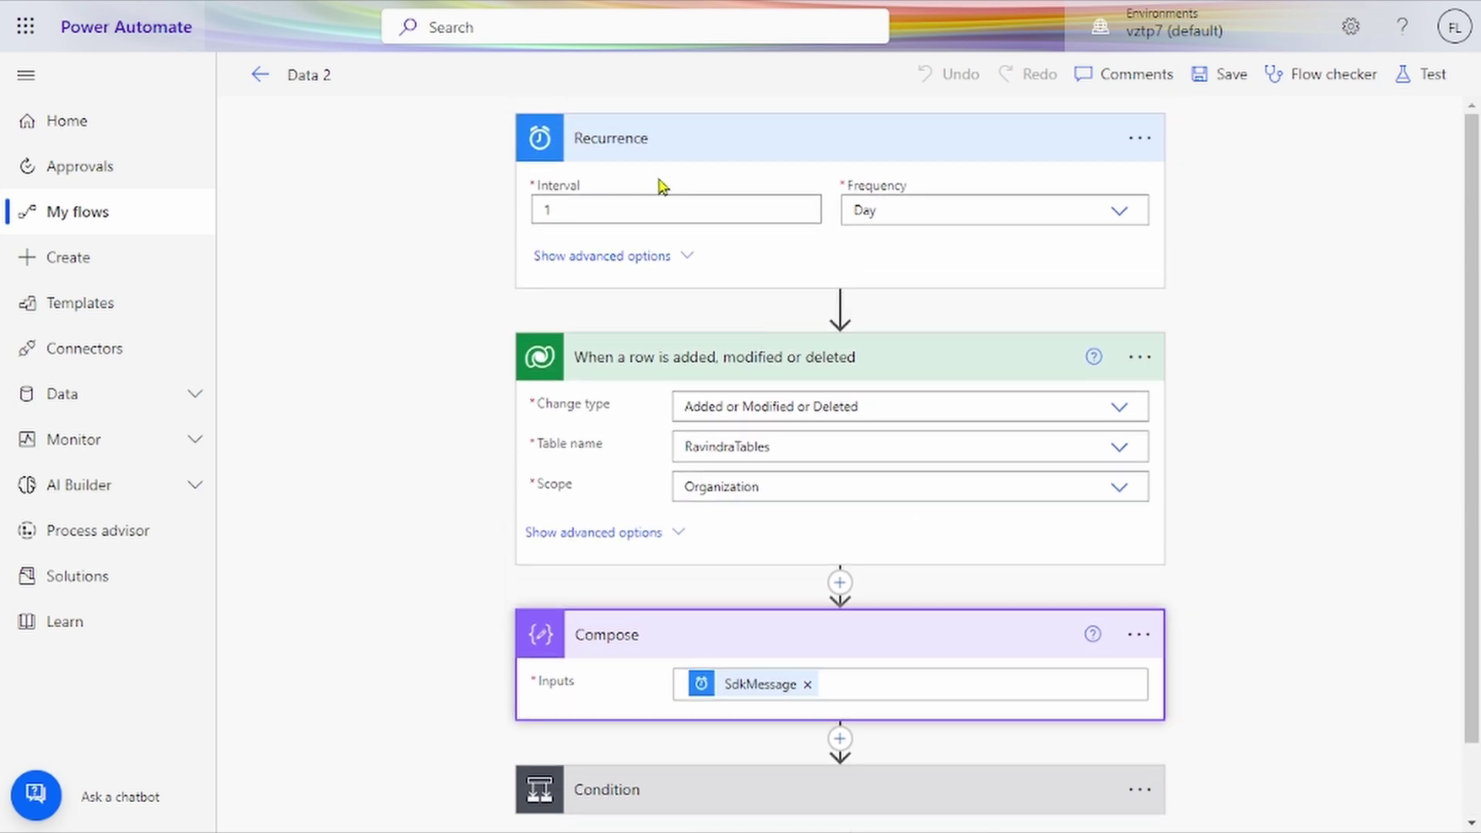
pyautogui.click(738, 698)
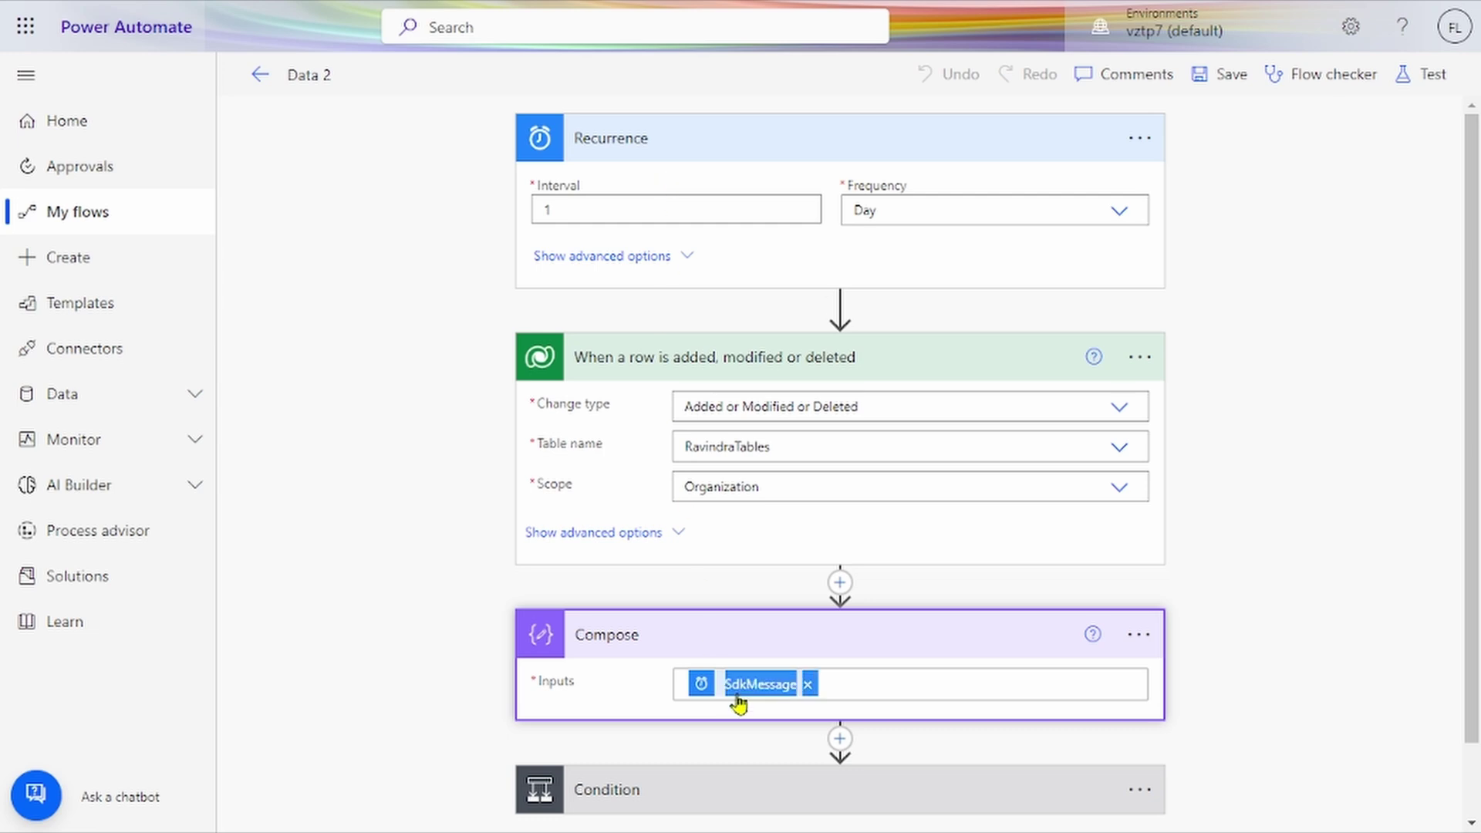
pyautogui.scroll(-3, 738, 701)
pyautogui.scroll(-2, 739, 702)
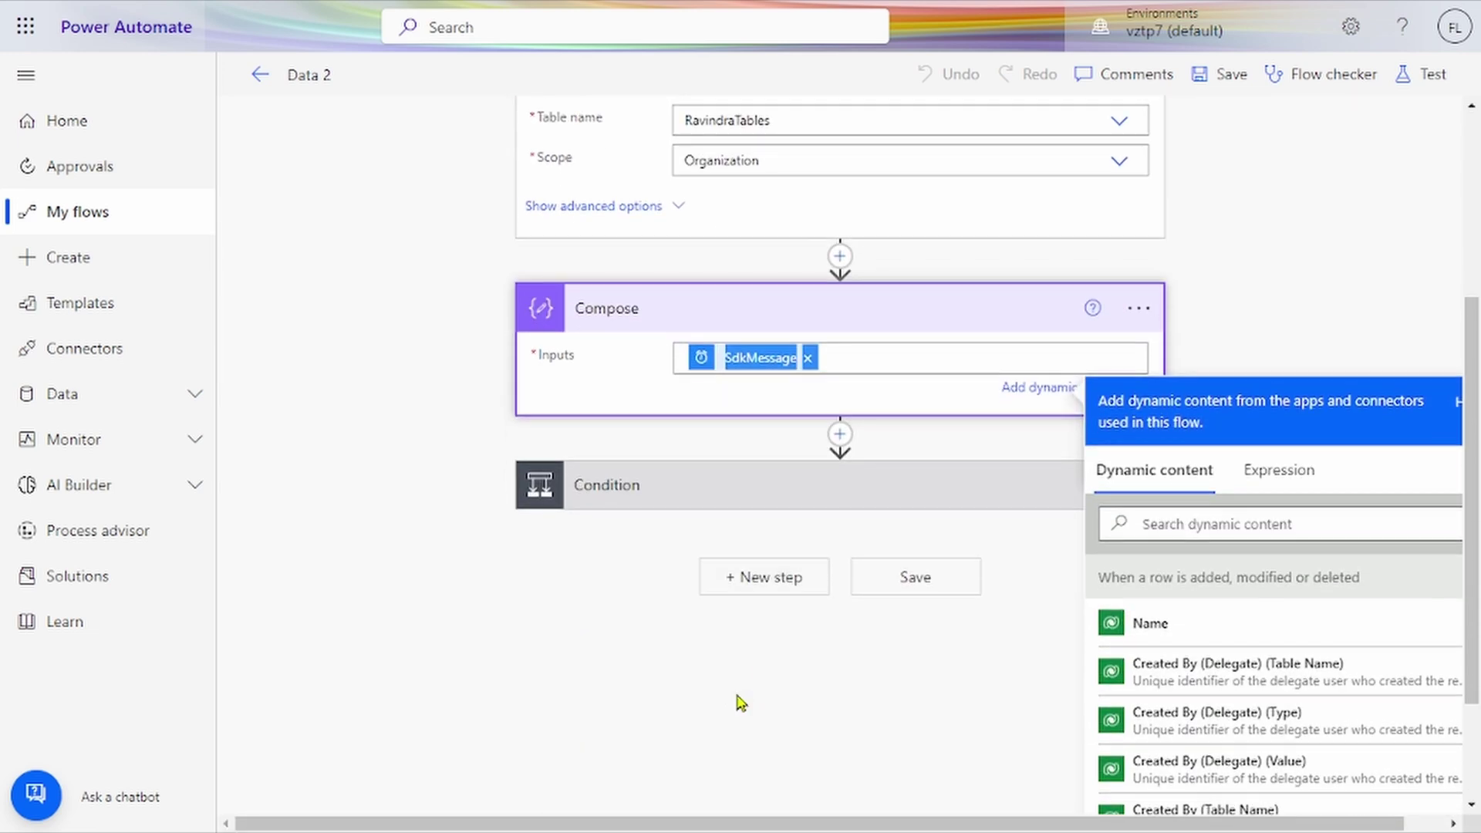
pyautogui.click(1281, 486)
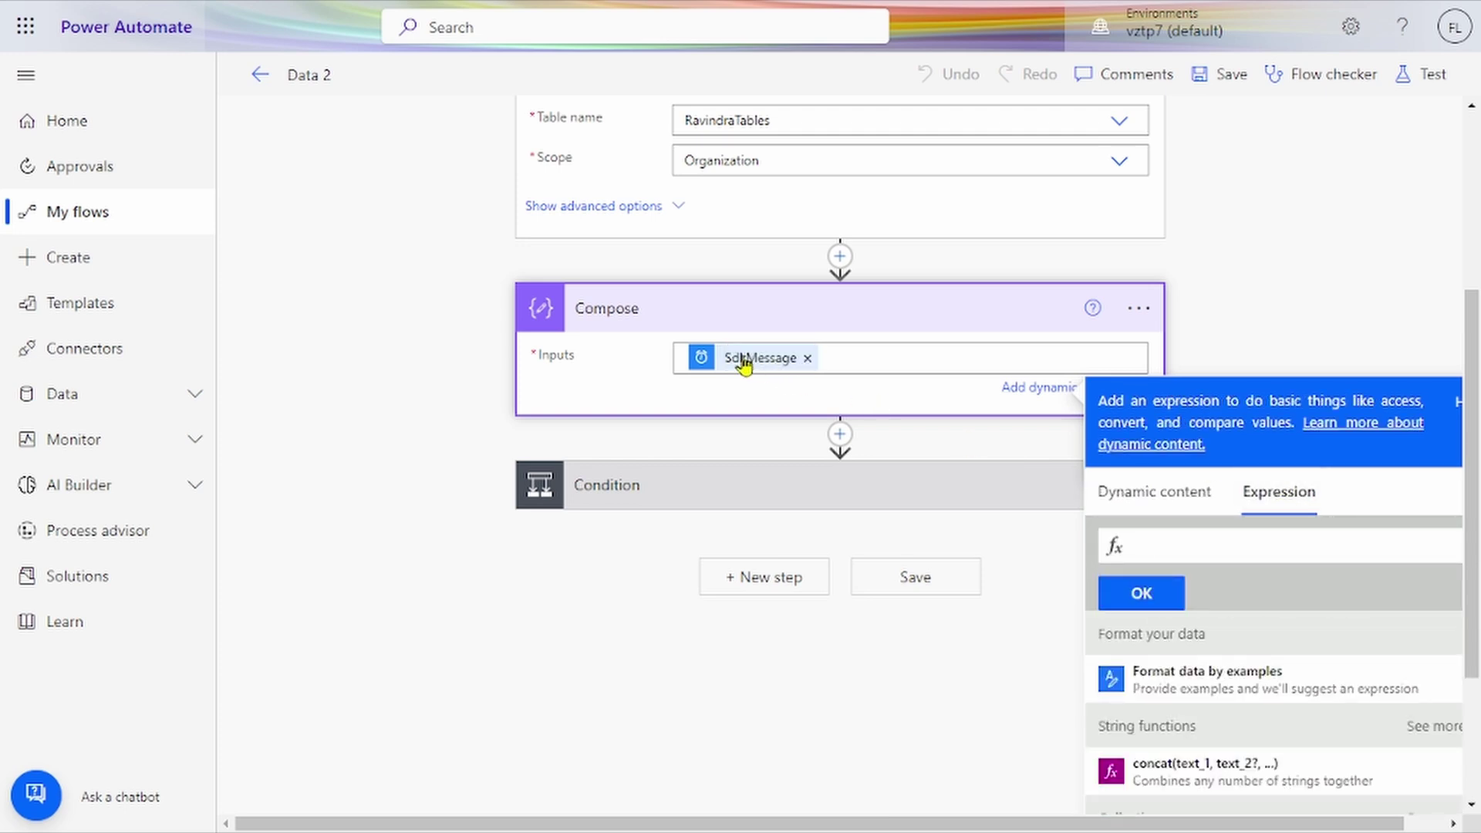
pyautogui.click(744, 361)
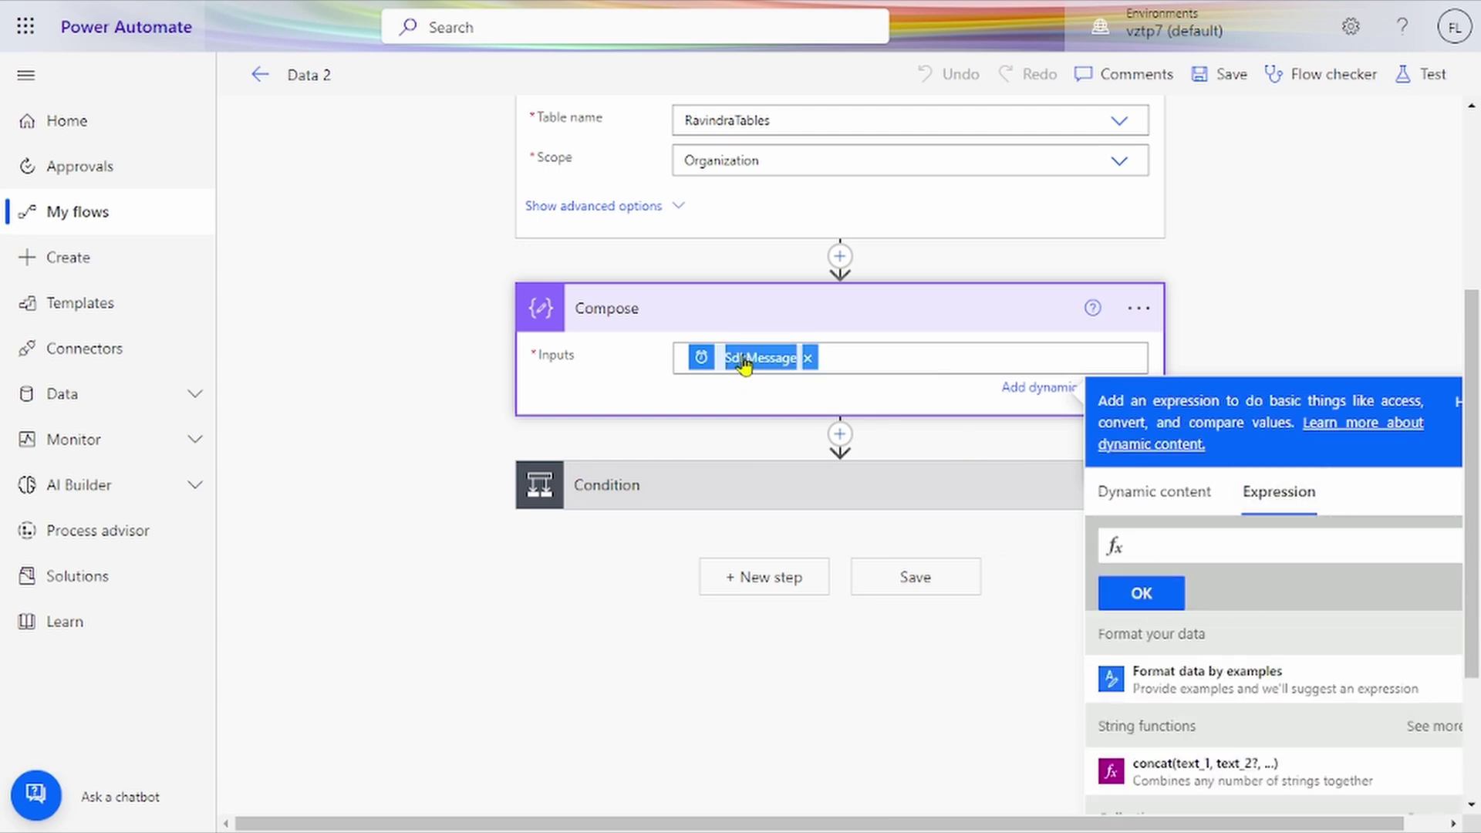
pyautogui.scroll(1, 744, 363)
pyautogui.scroll(-2, 744, 362)
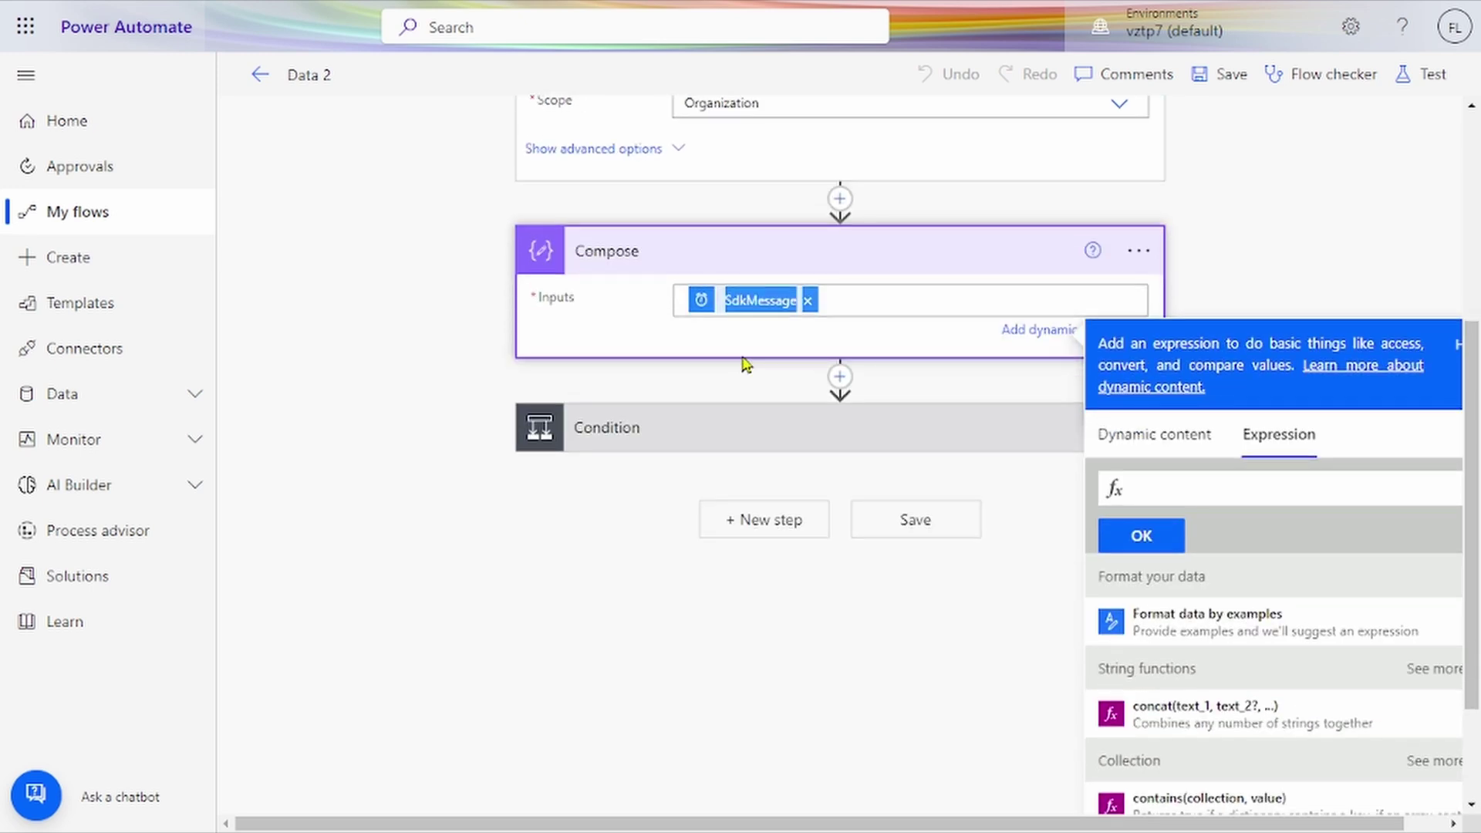
# Step: Expand Condition, Condition 2 and its Create item action to see the DataverseBackUp field mappings
pyautogui.click(727, 447)
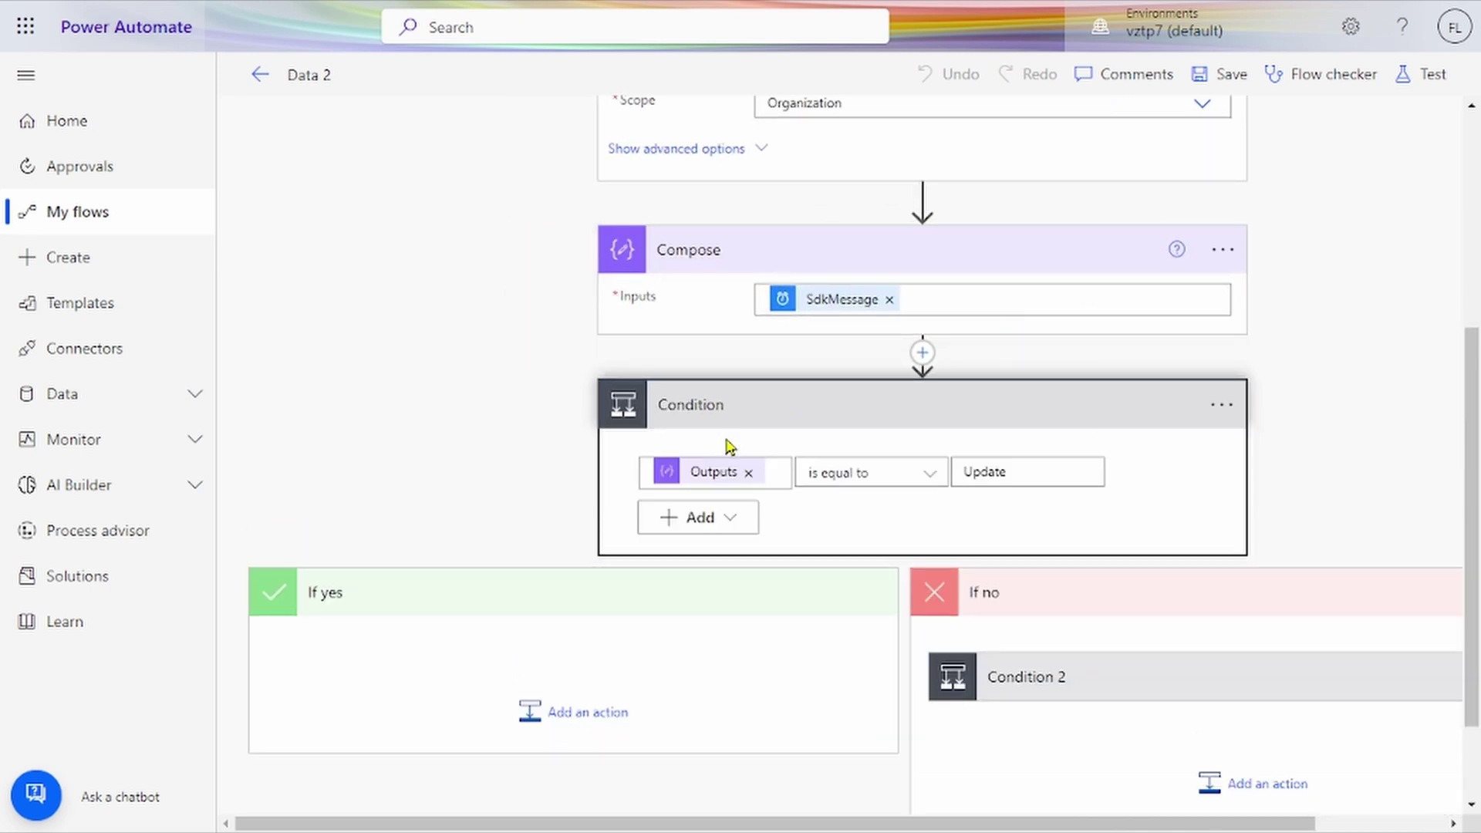
pyautogui.scroll(-2, 1015, 436)
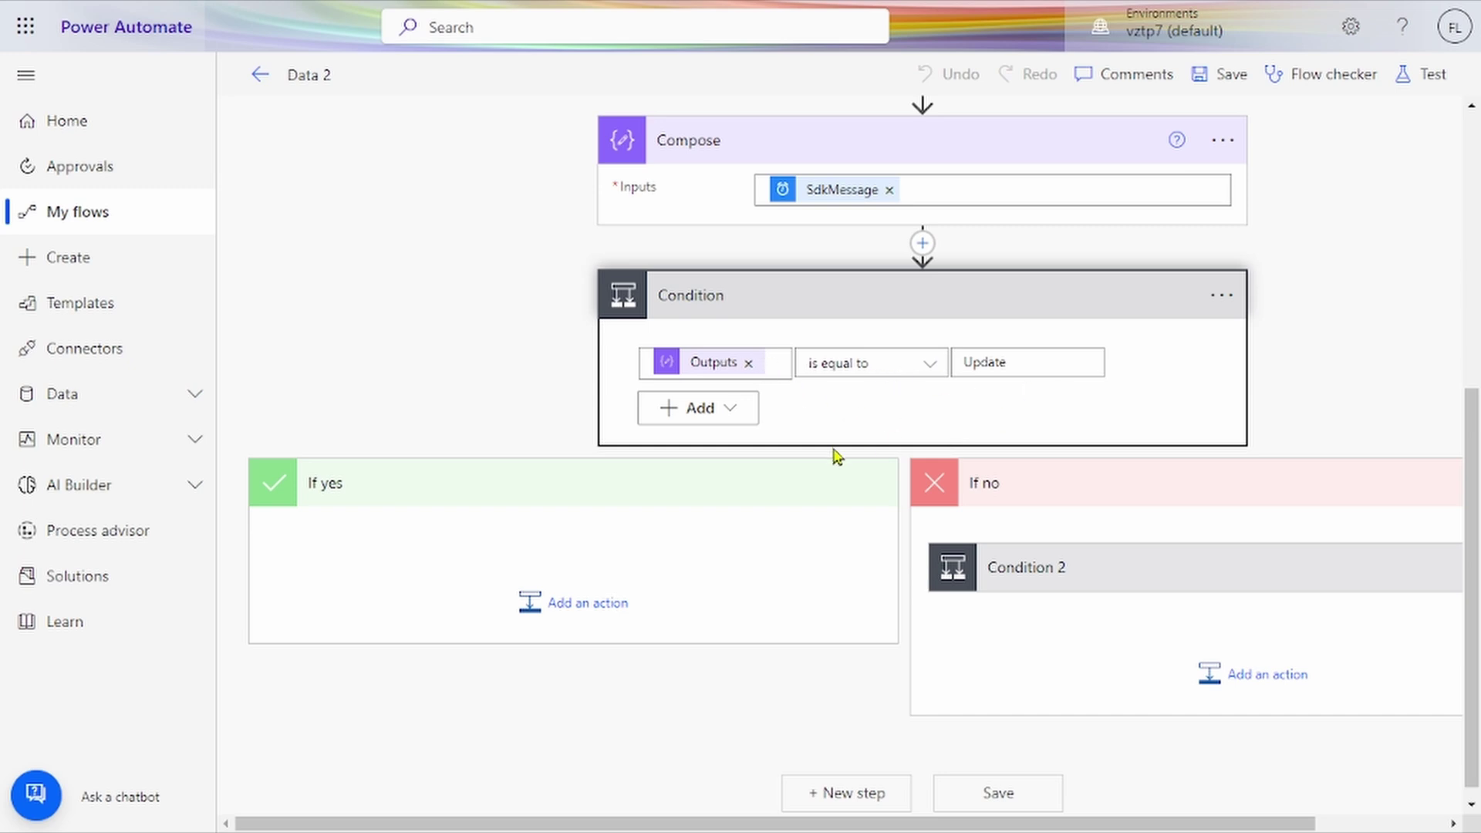
pyautogui.click(1025, 568)
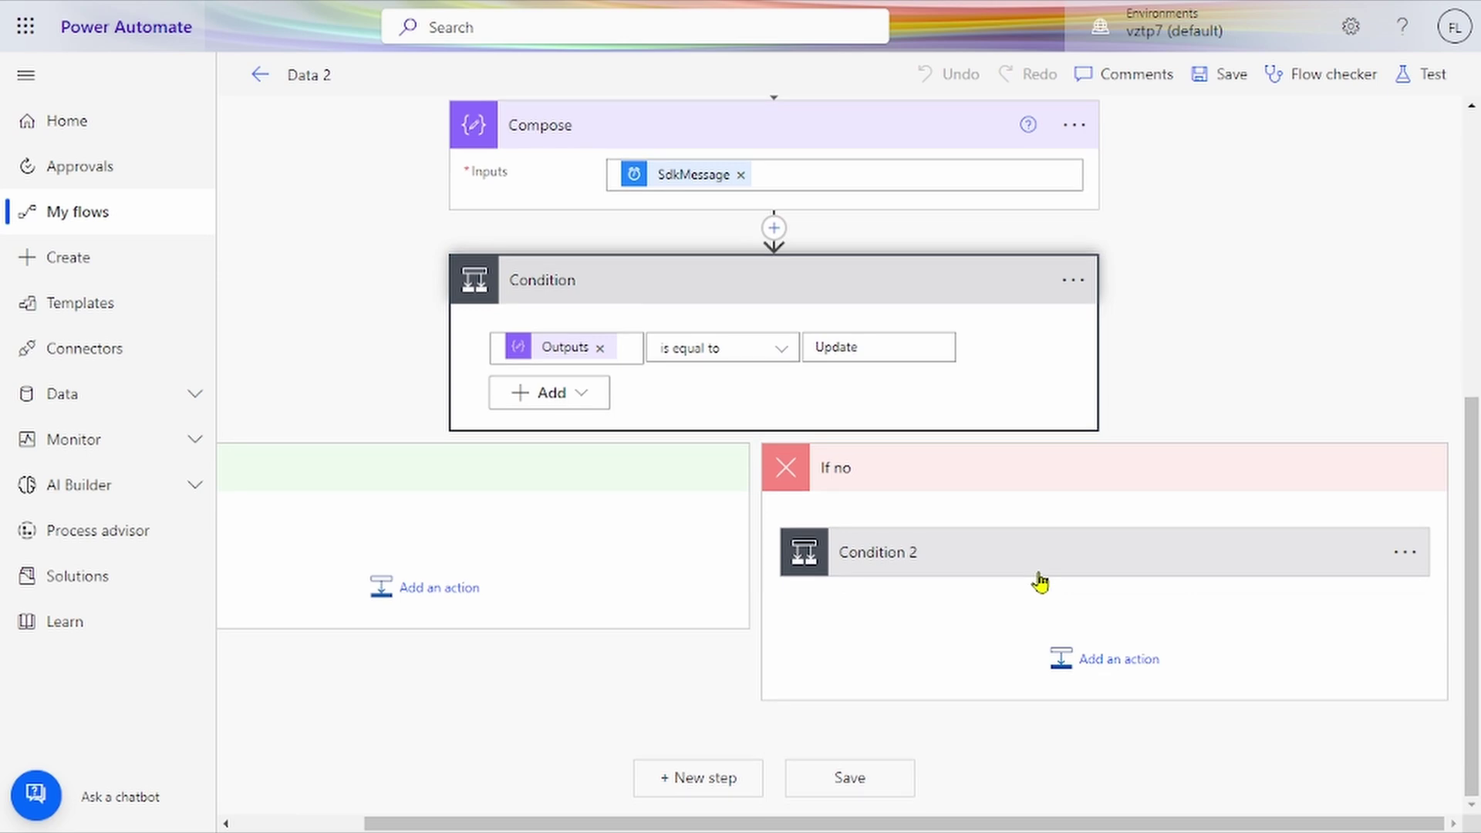
pyautogui.click(1038, 577)
pyautogui.scroll(-3, 1035, 578)
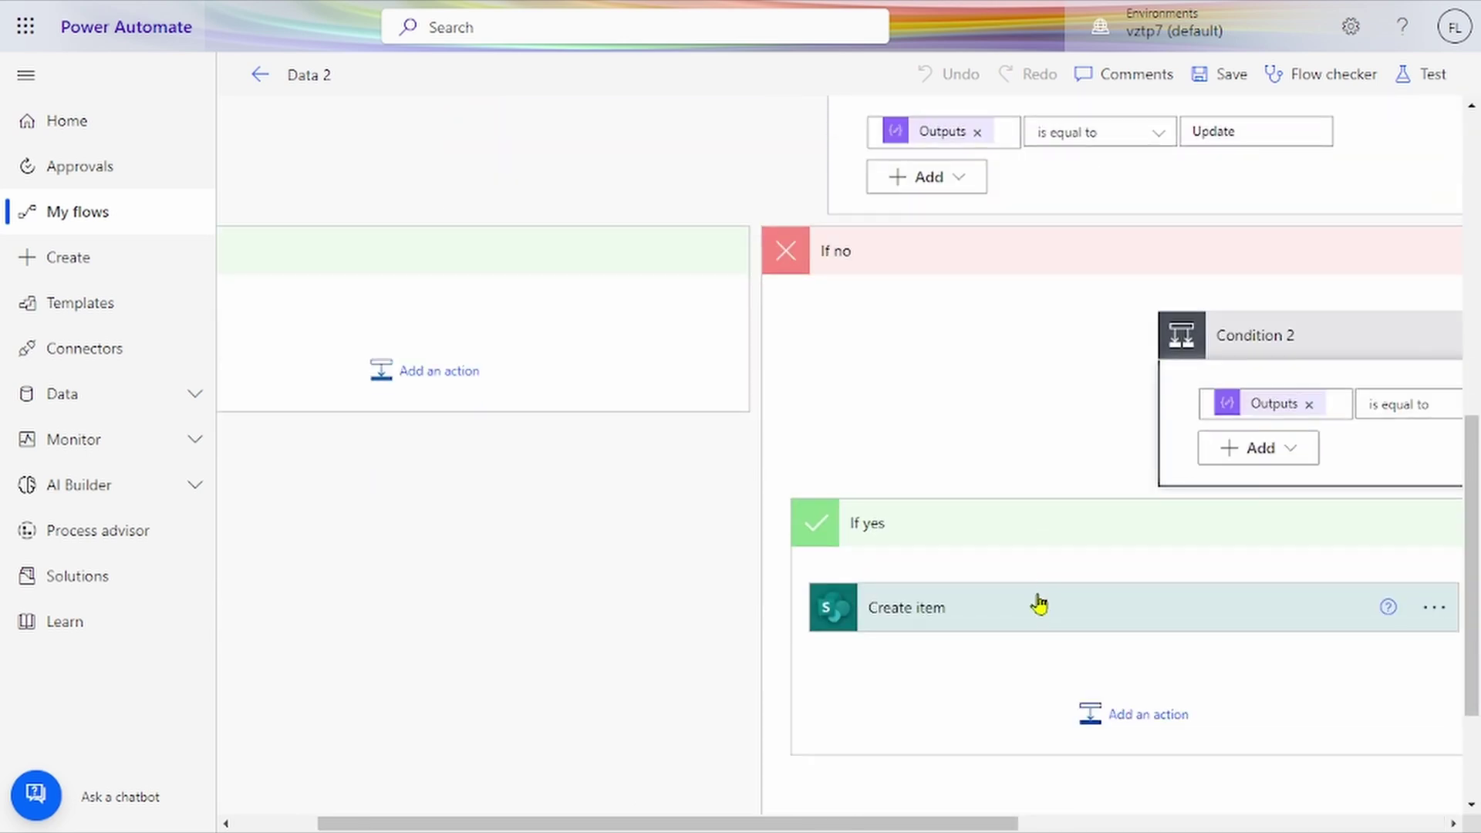
pyautogui.click(1039, 605)
pyautogui.scroll(-5, 1036, 605)
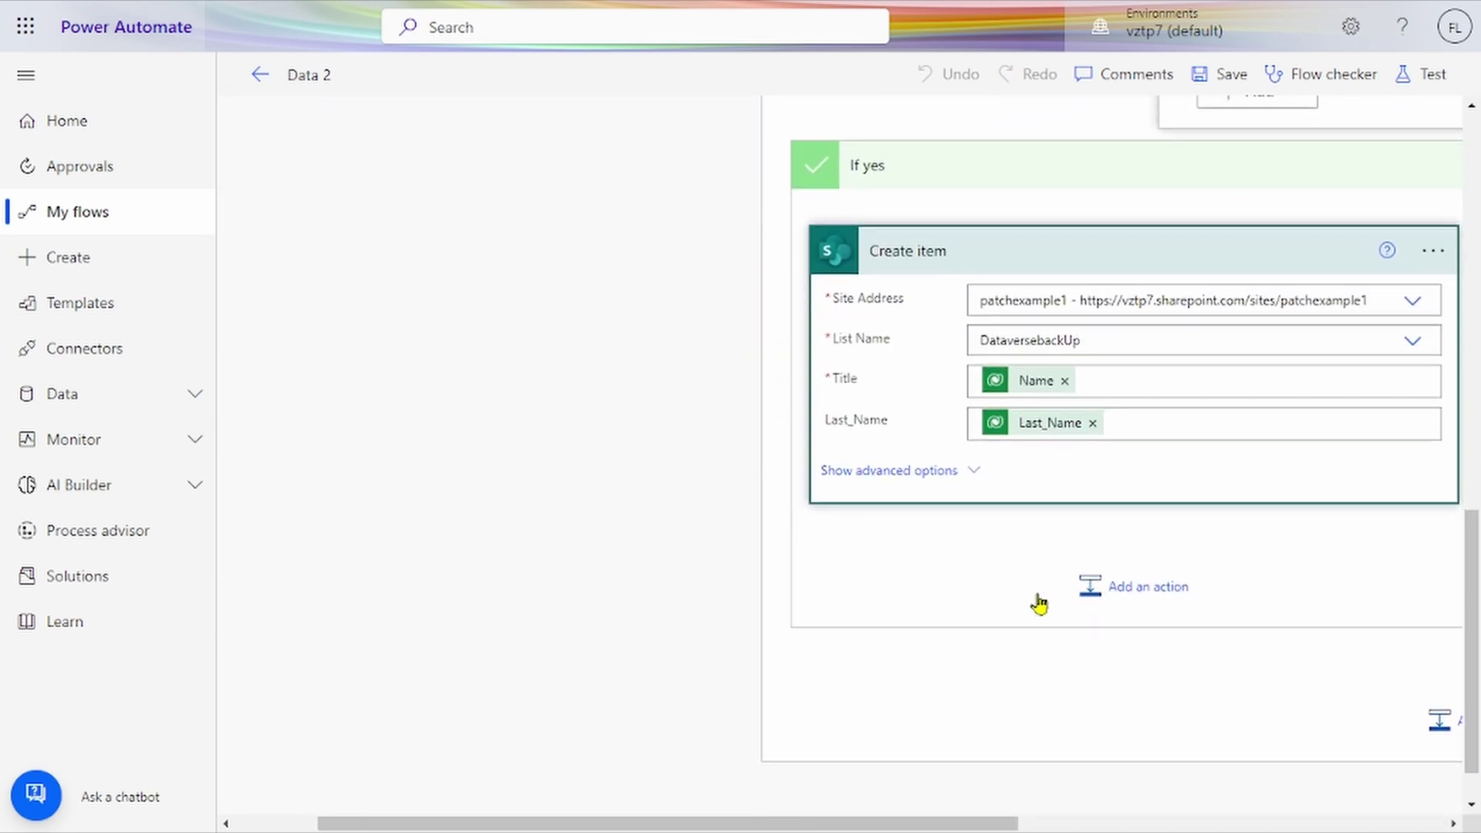
pyautogui.scroll(10, 1040, 603)
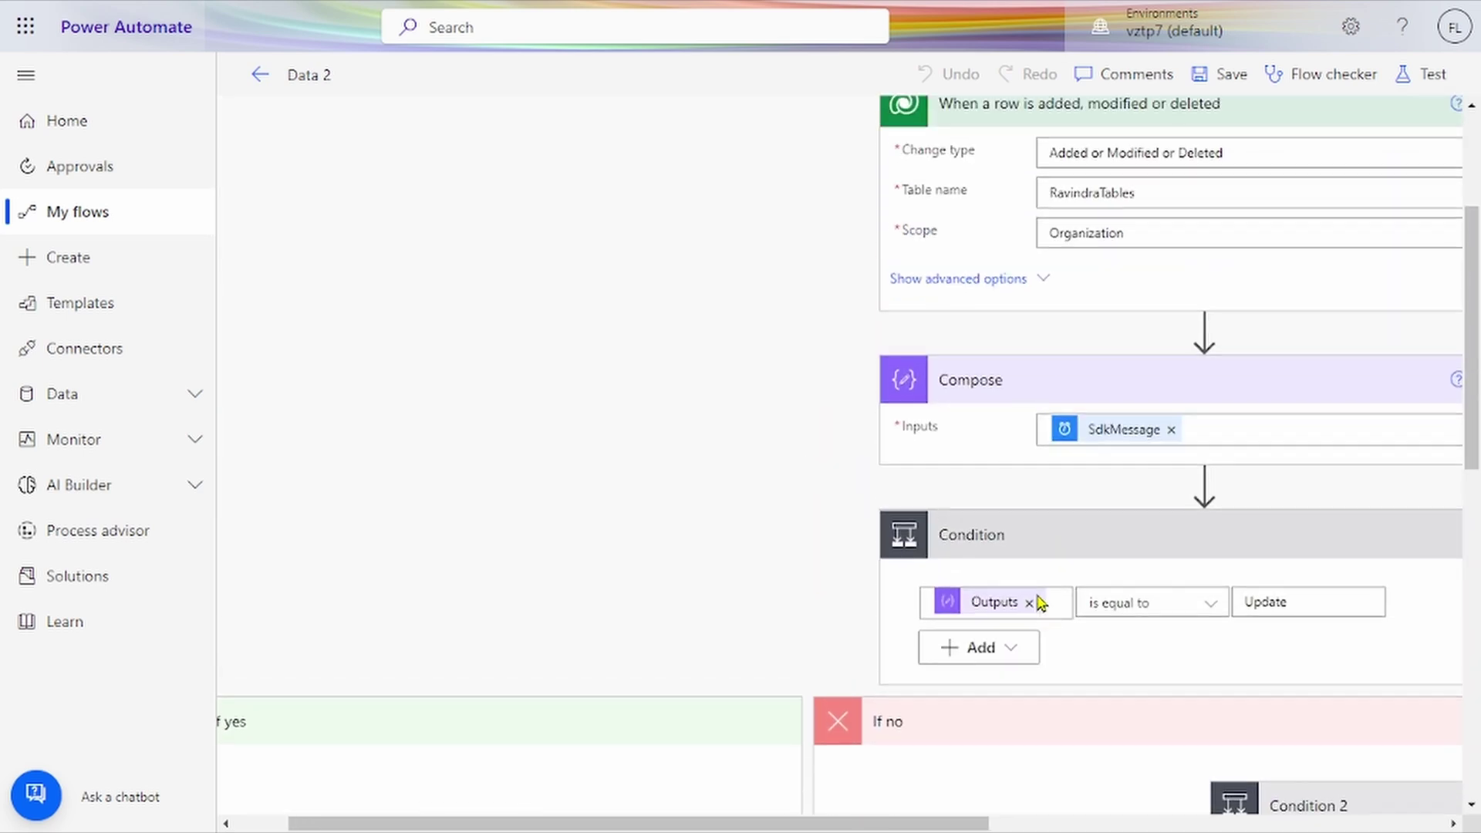
pyautogui.scroll(3, 1041, 603)
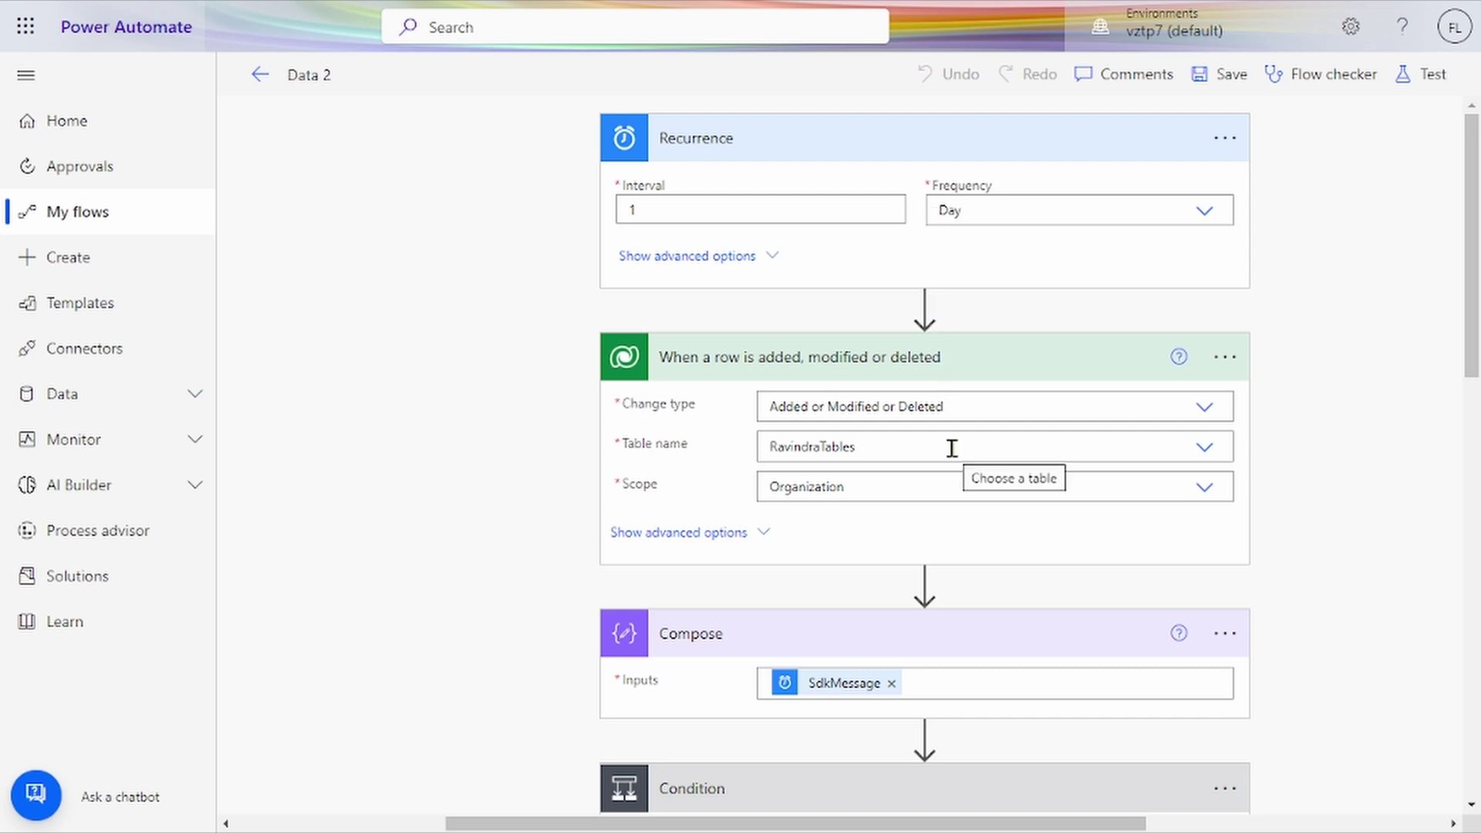
# Step: Expand Create item 2 in Condition 2's If no branch to check its DataverseBackUp Title and Last_Name mappings
pyautogui.scroll(-1, 952, 448)
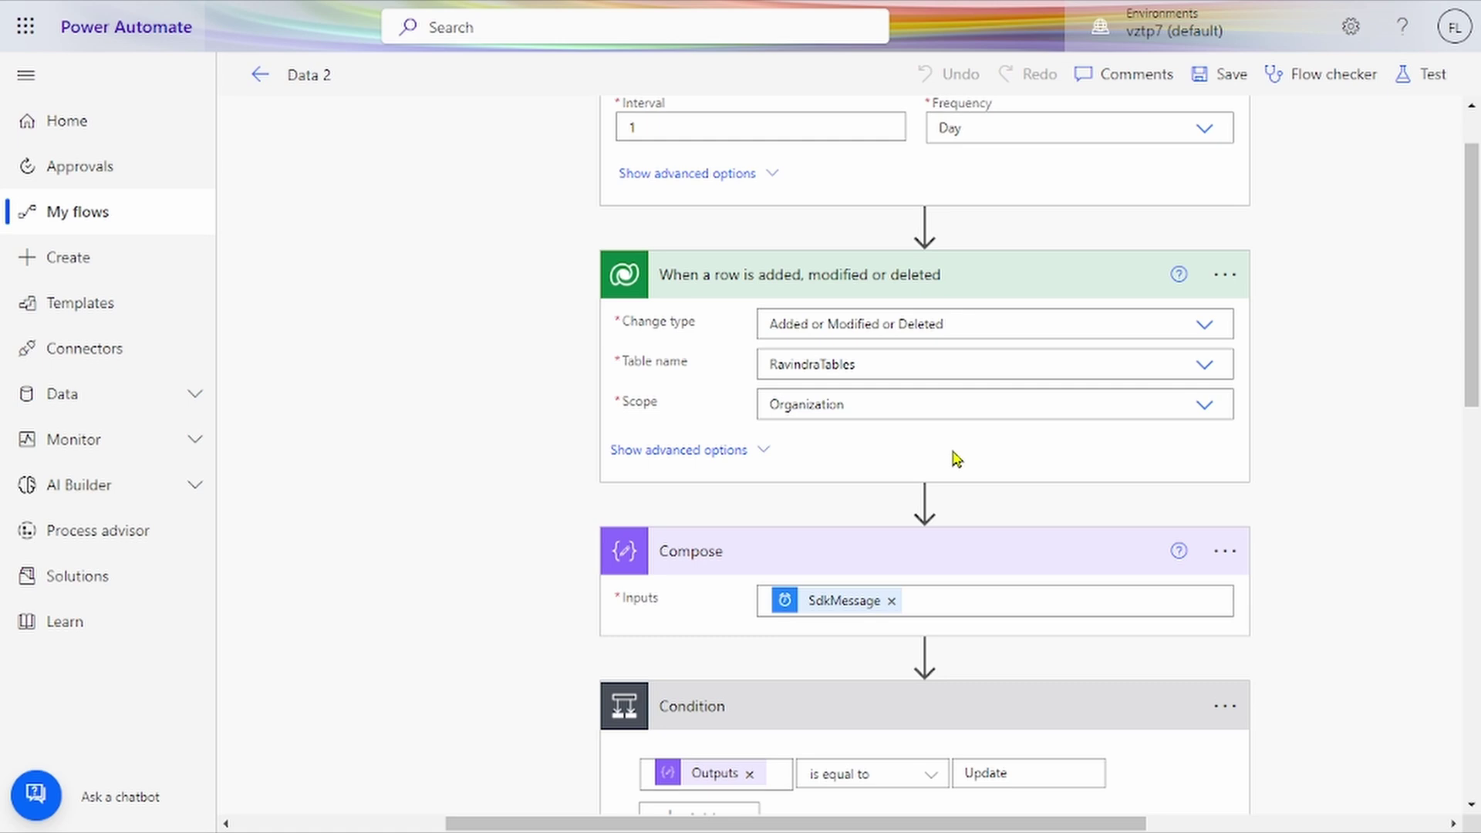
pyautogui.scroll(-2, 957, 459)
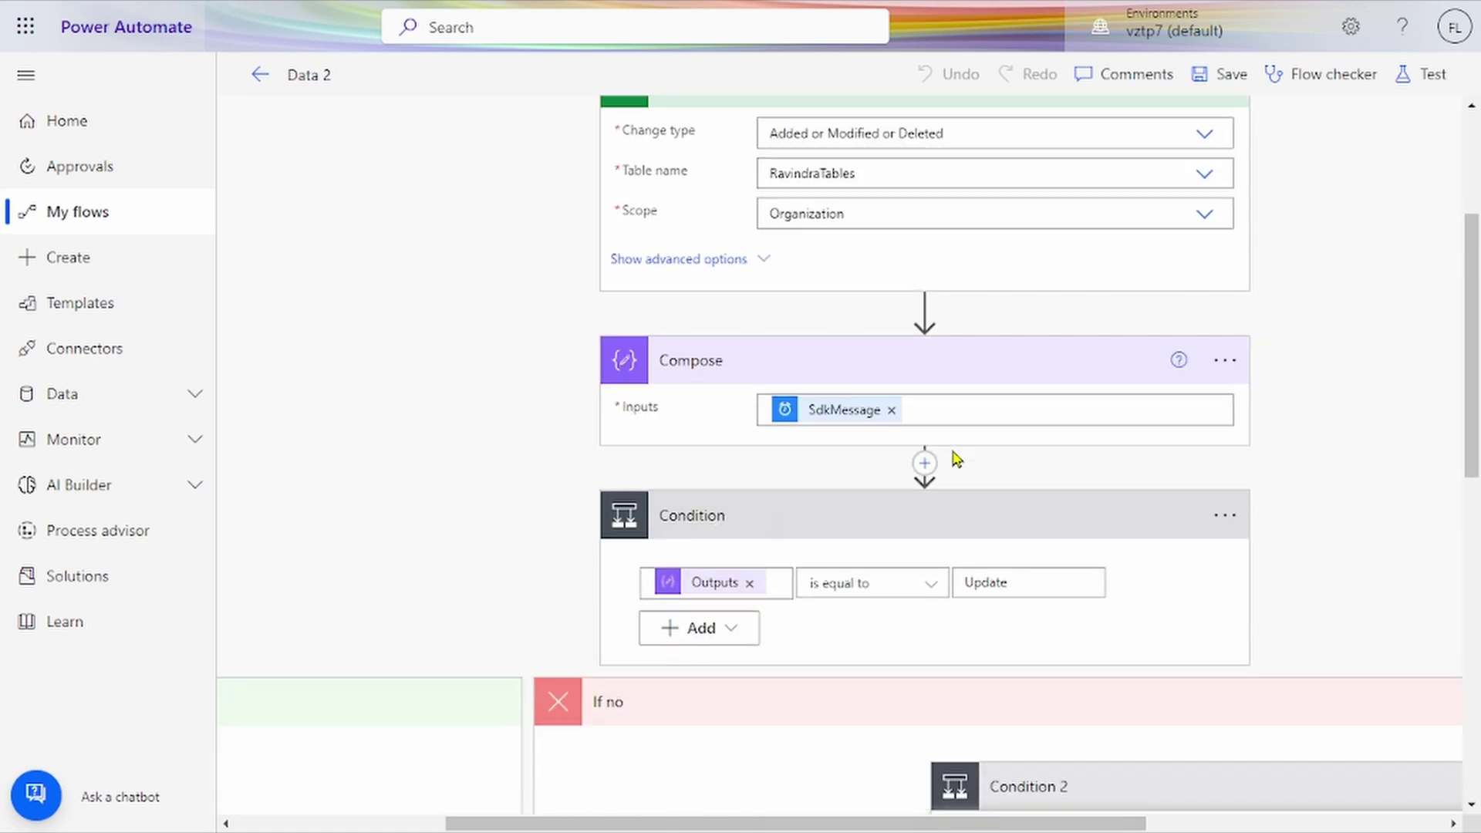
pyautogui.scroll(-1, 956, 458)
pyautogui.scroll(-2, 955, 460)
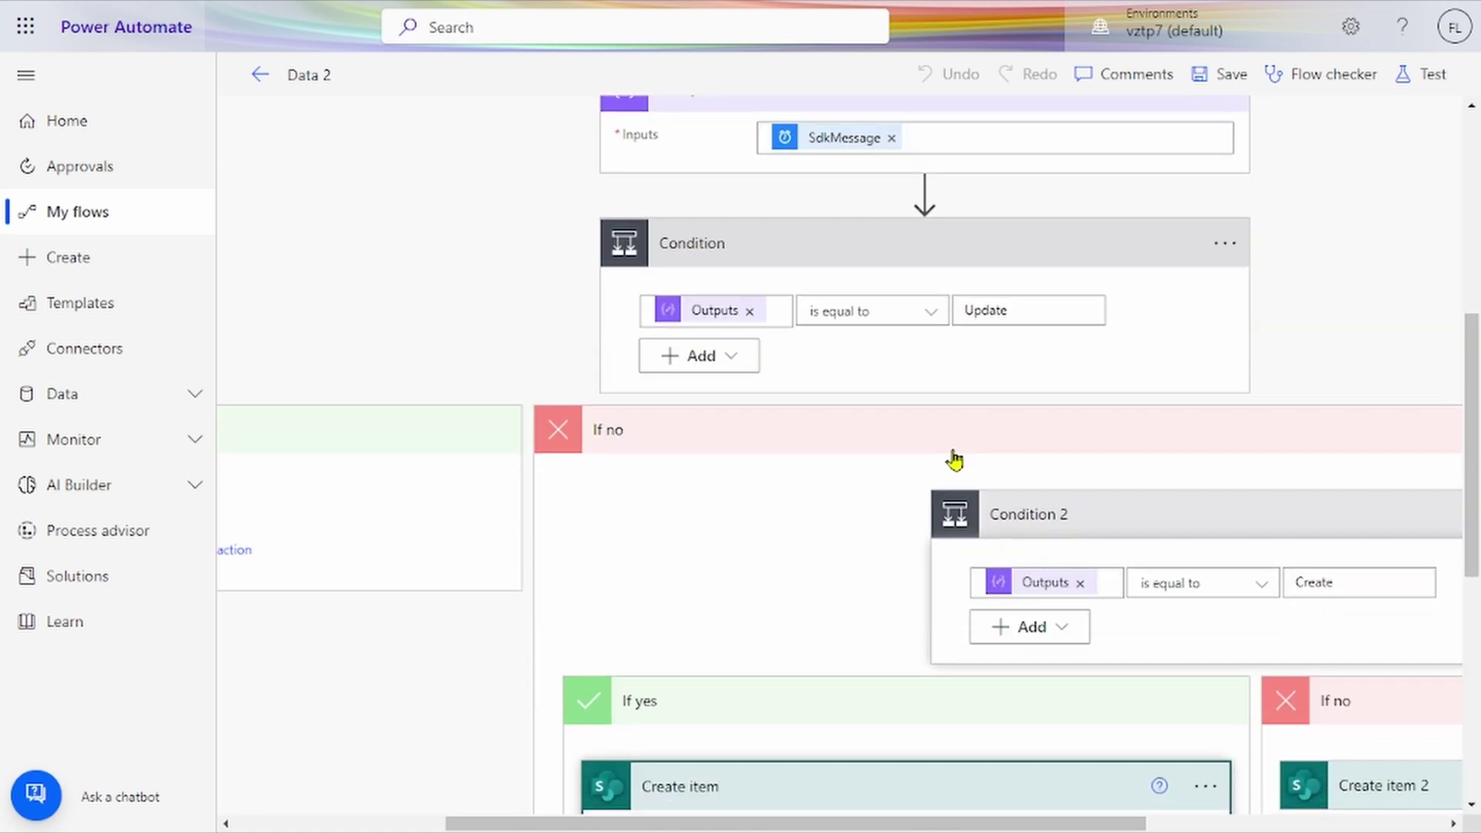
pyautogui.hscroll(-4, 955, 460)
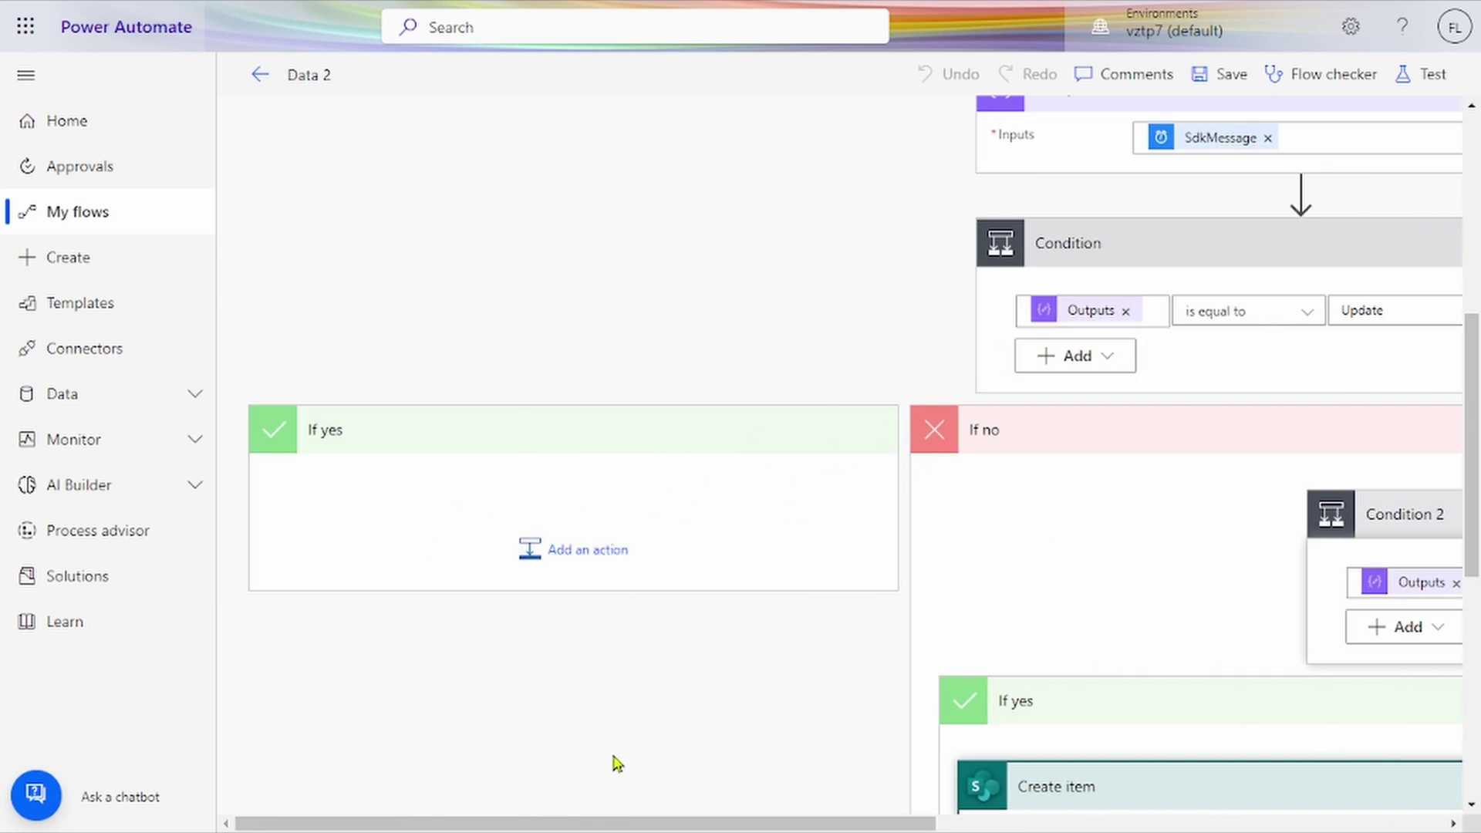
pyautogui.hscroll(4, 613, 762)
pyautogui.scroll(-1, 806, 546)
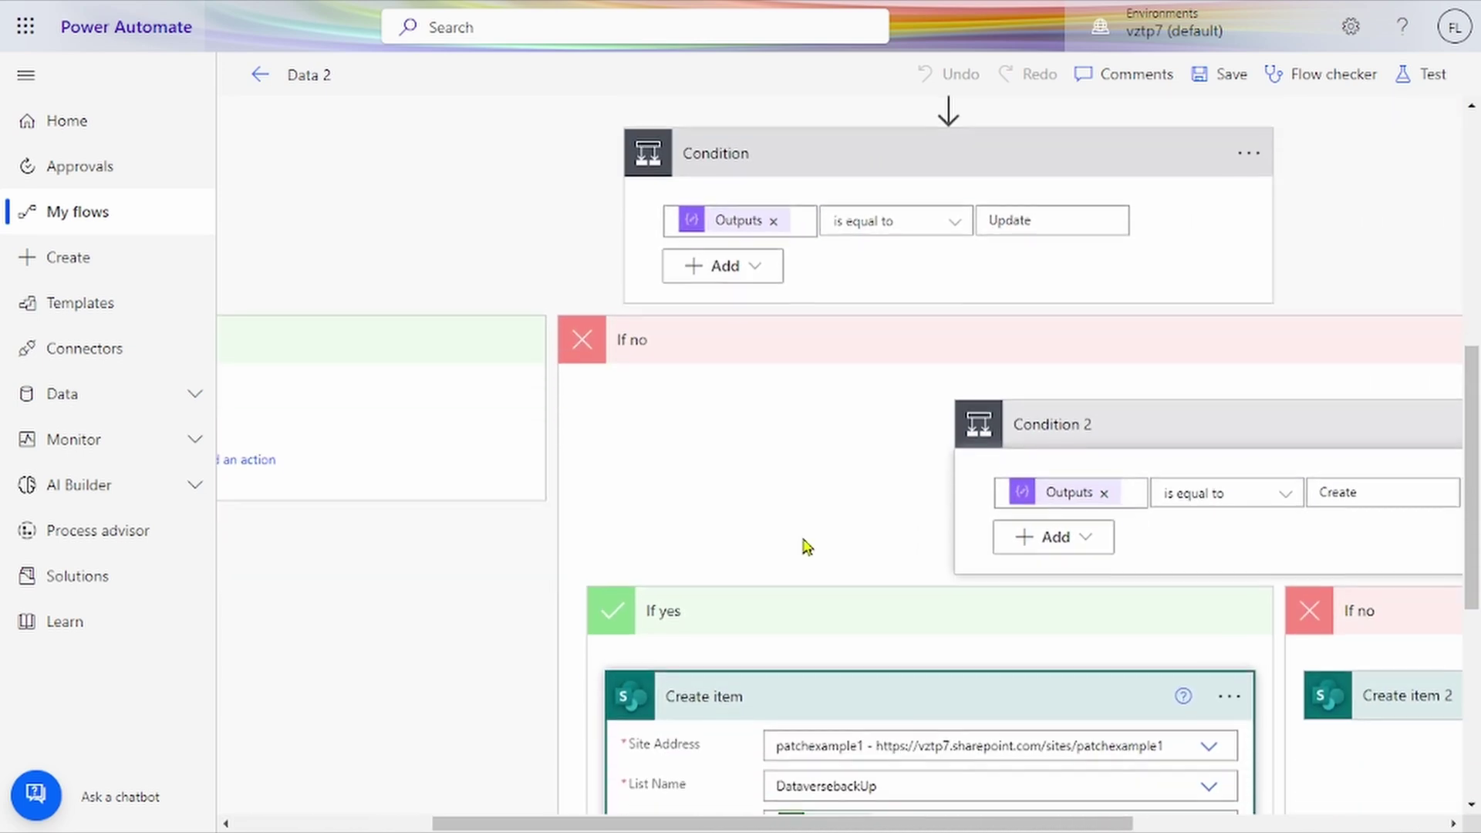
pyautogui.scroll(-1, 806, 546)
pyautogui.hscroll(2, 806, 546)
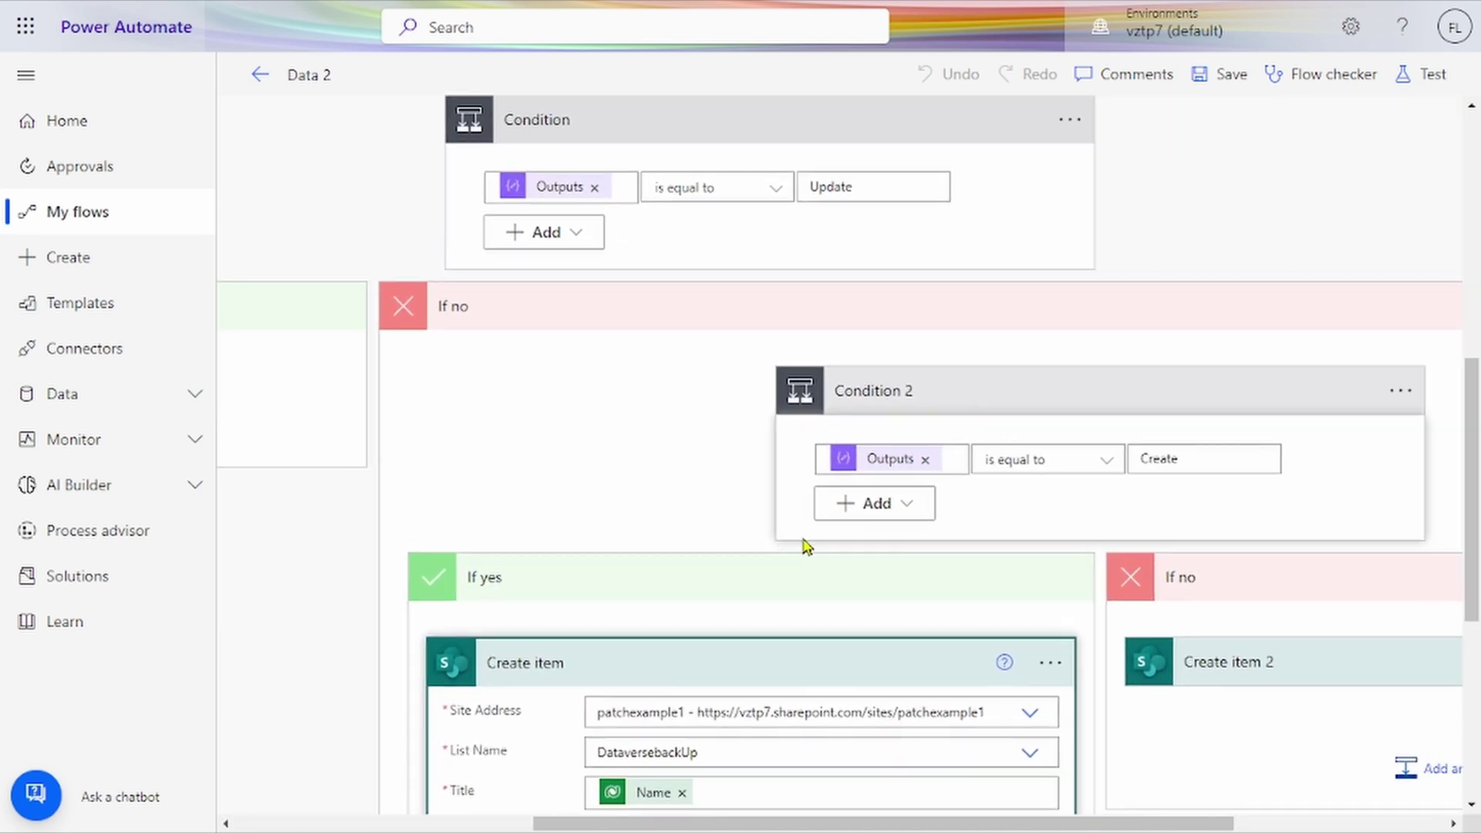
pyautogui.scroll(-2, 806, 546)
pyautogui.hscroll(1, 806, 546)
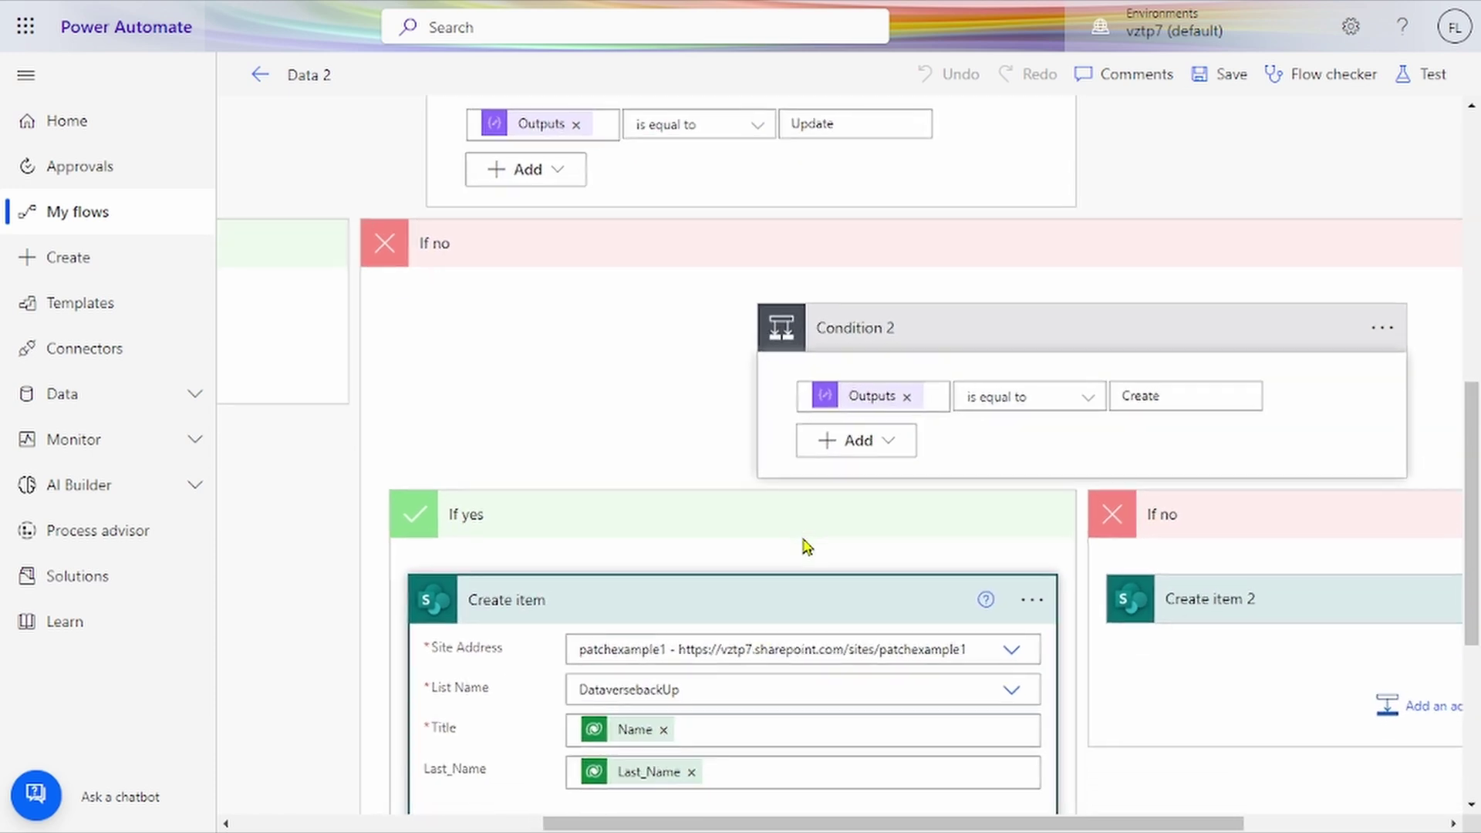
pyautogui.scroll(-2, 805, 546)
pyautogui.hscroll(1, 806, 546)
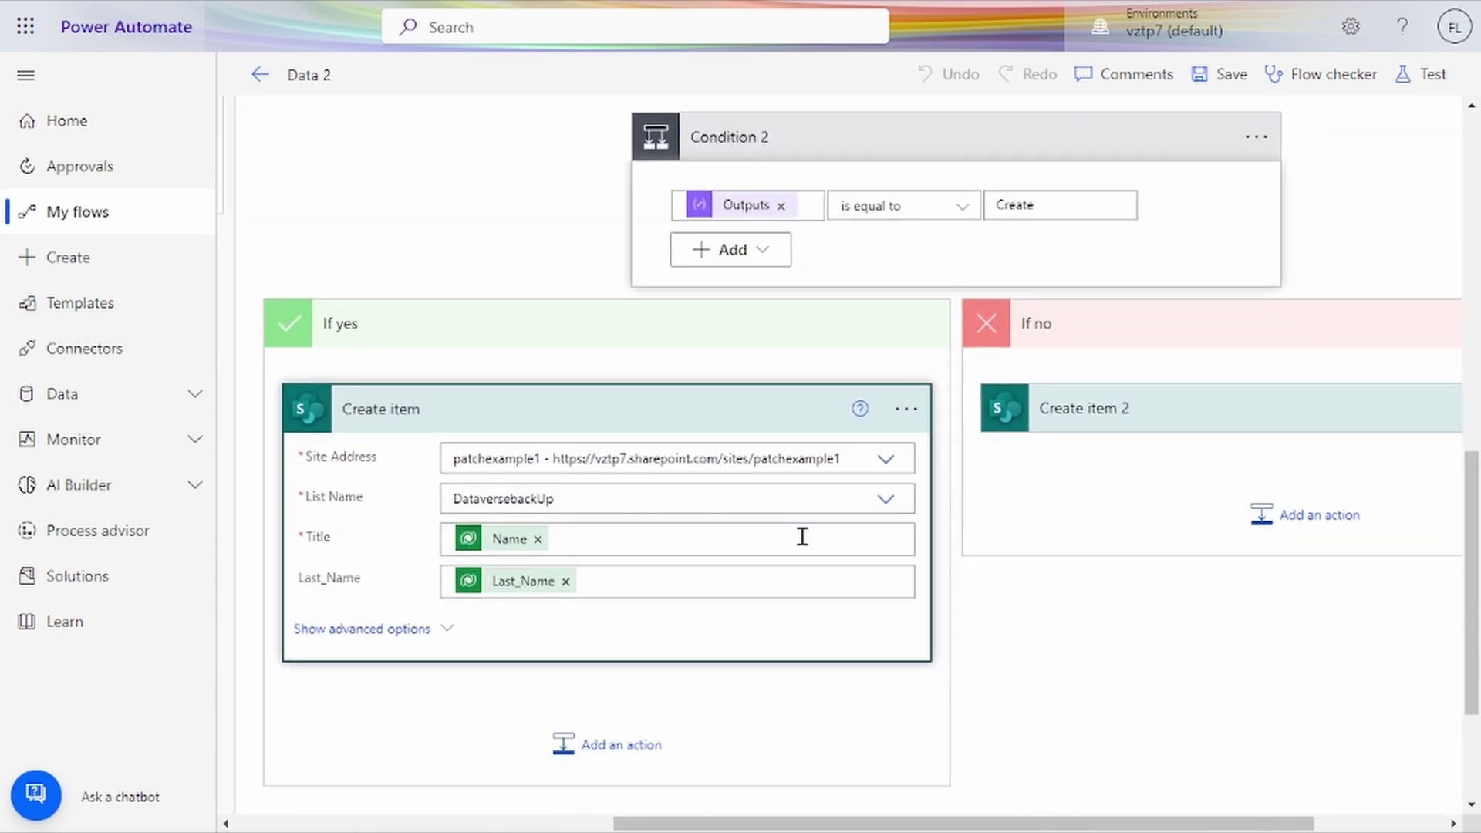
pyautogui.click(1129, 407)
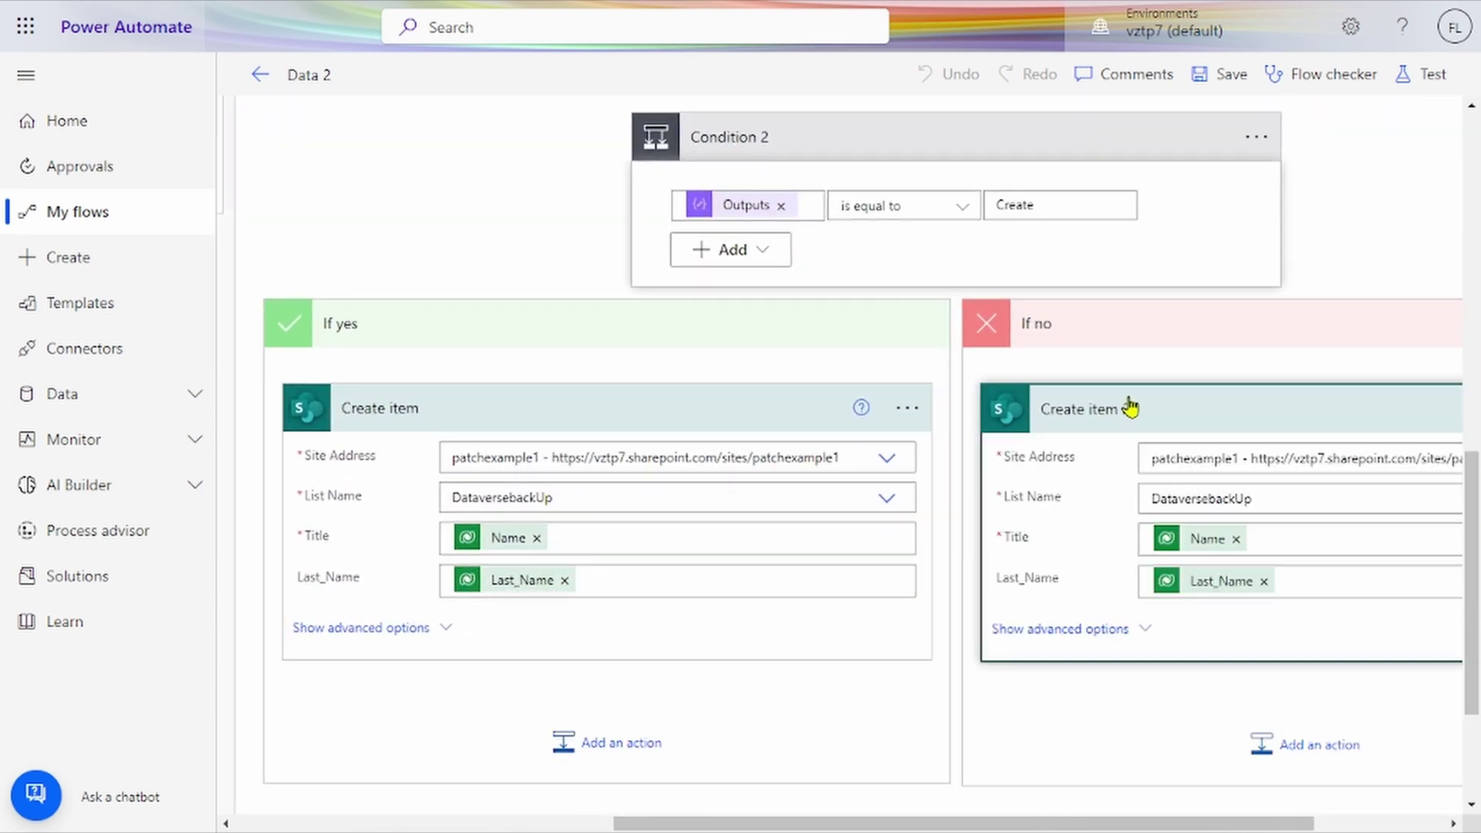
pyautogui.hscroll(1, 709, 532)
pyautogui.hscroll(2, 706, 530)
pyautogui.hscroll(-10, 706, 501)
pyautogui.scroll(10, 710, 539)
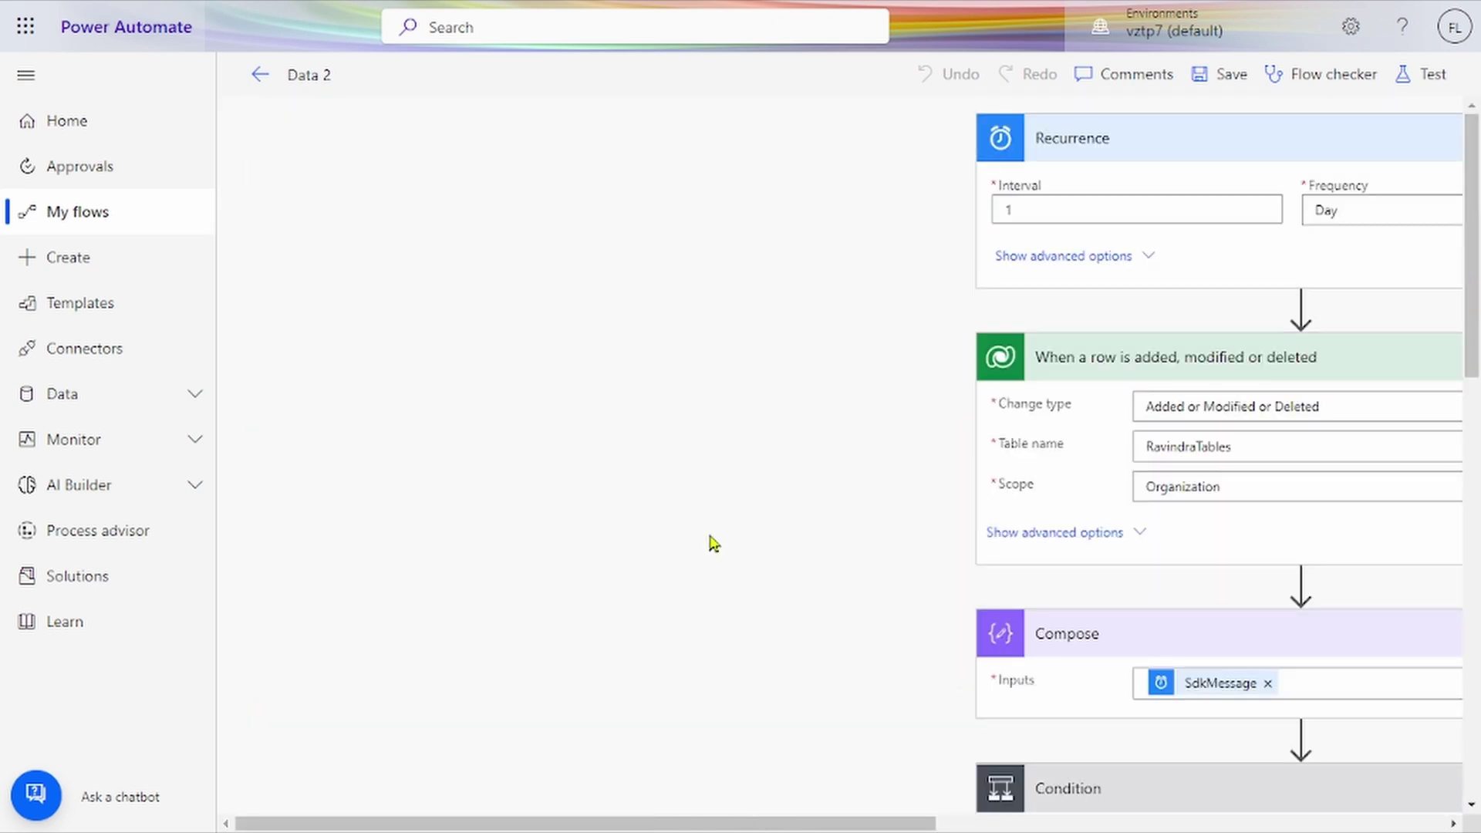
pyautogui.hscroll(8, 710, 540)
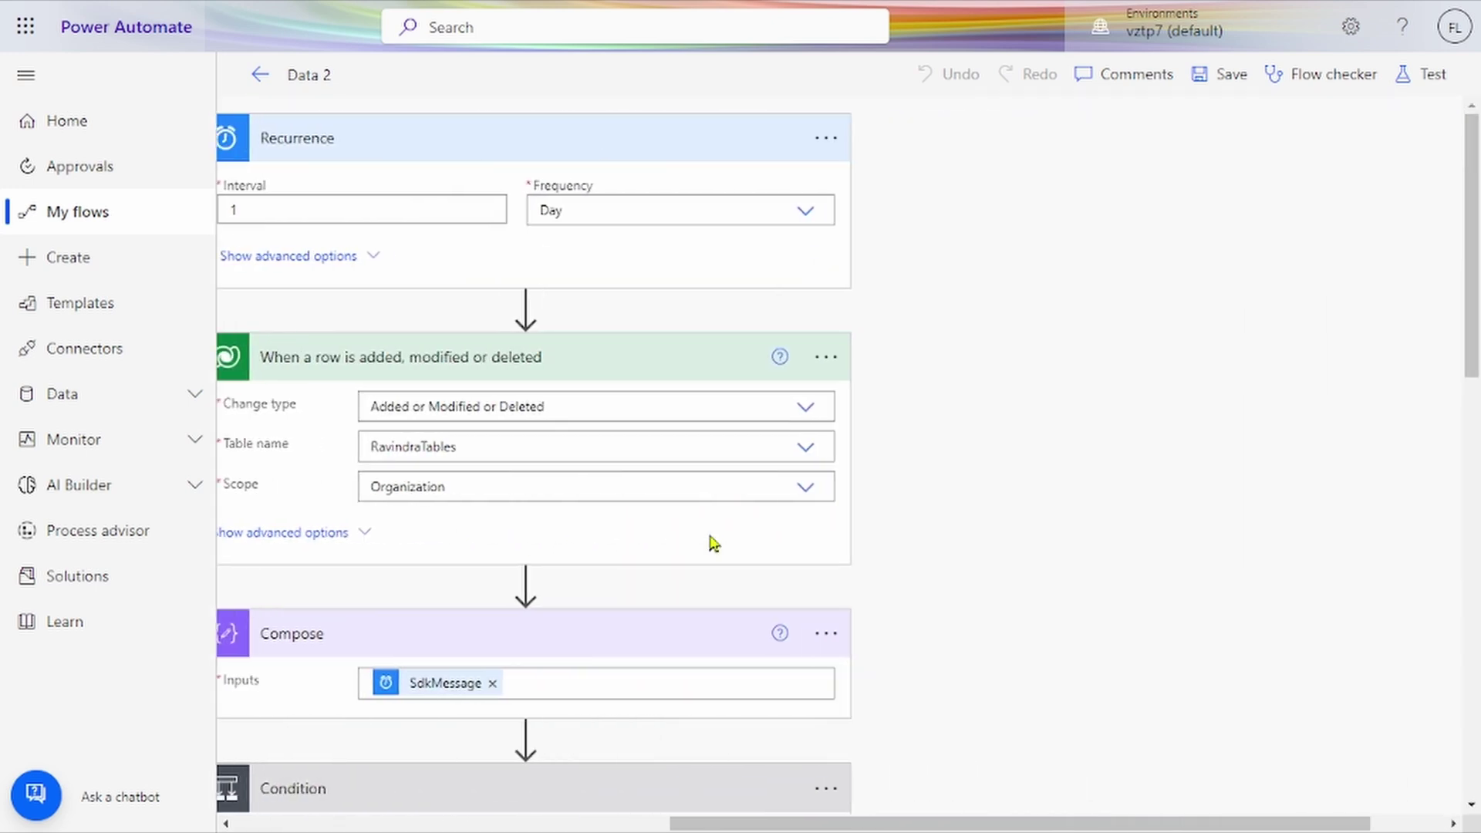
# Step: Open the flow's Test options, choose Manually, then close the panel without running a test
pyautogui.click(1426, 91)
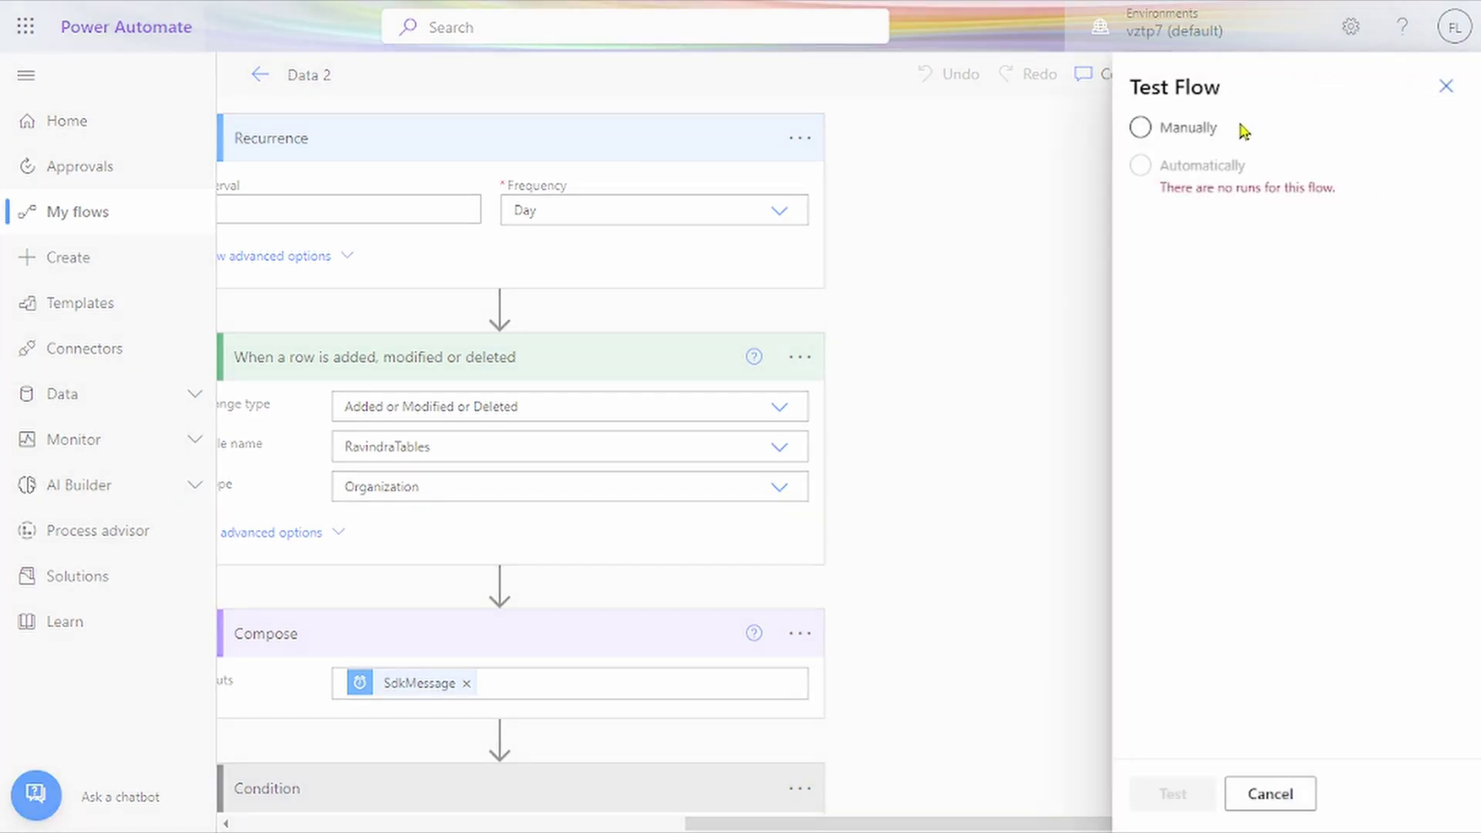
pyautogui.click(1191, 133)
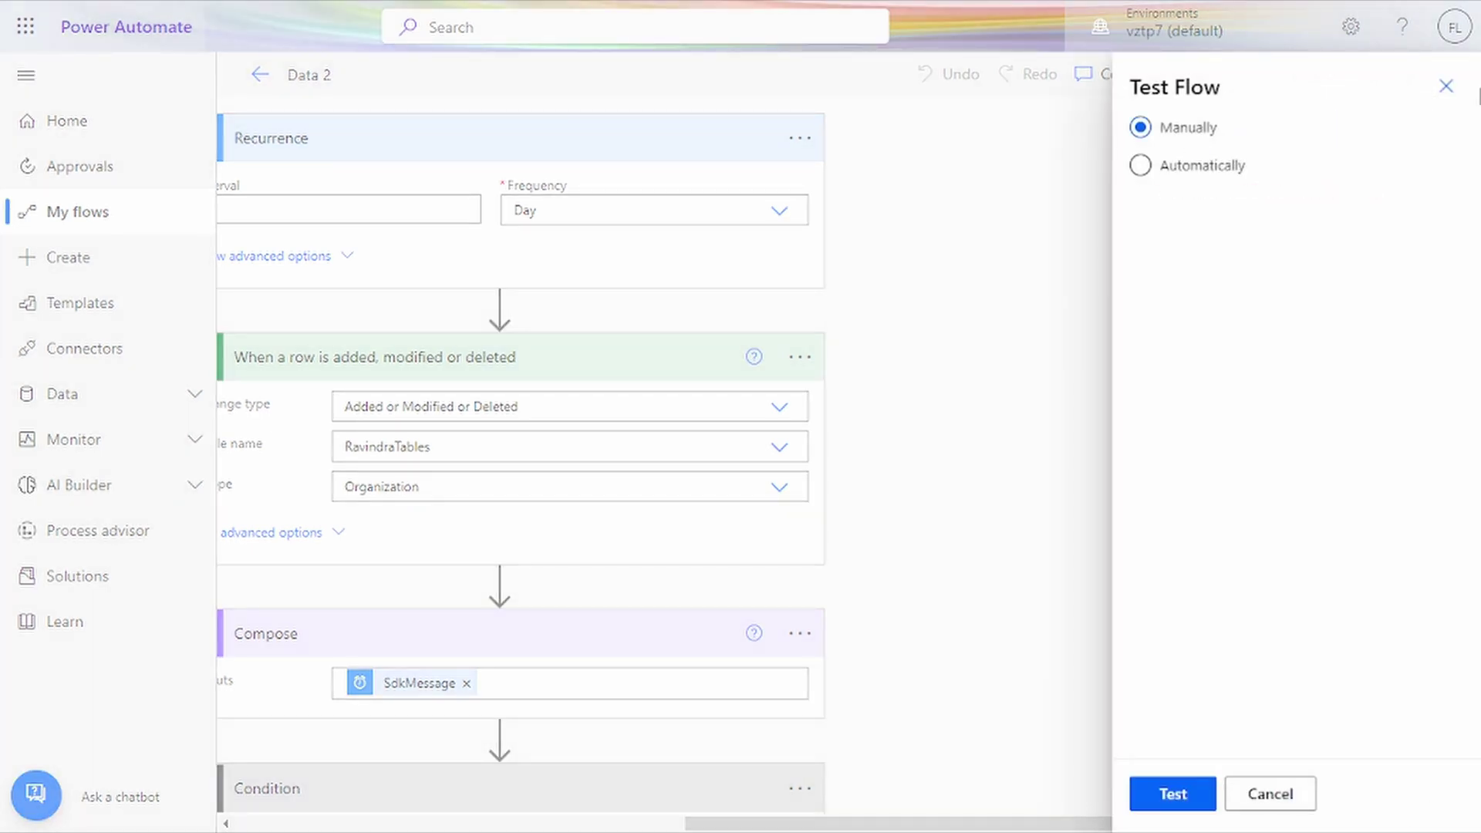
pyautogui.click(1447, 87)
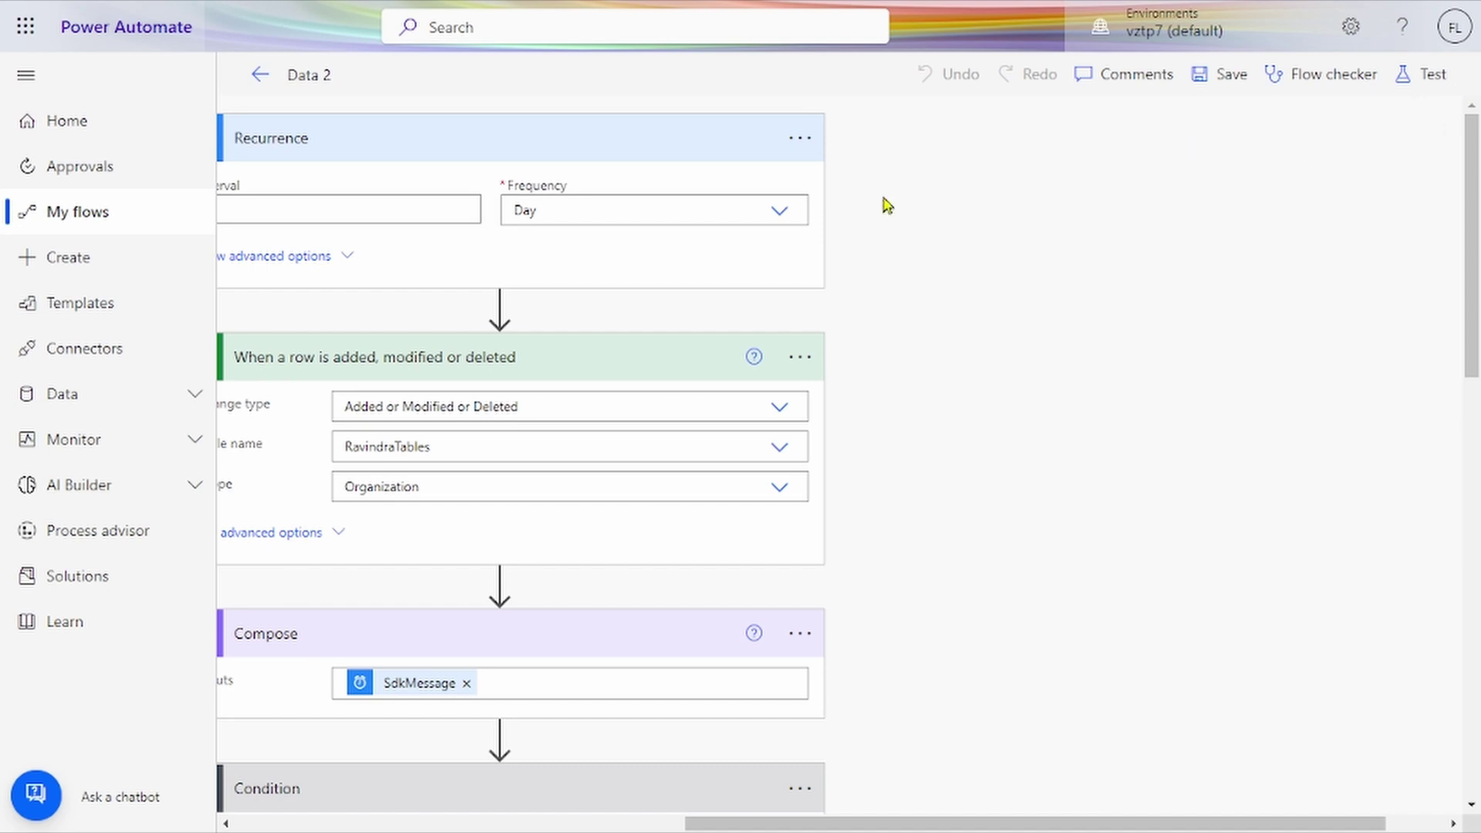
# Step: Leave the editor for My flows and open Data 2's details from its more-commands menu
pyautogui.click(108, 250)
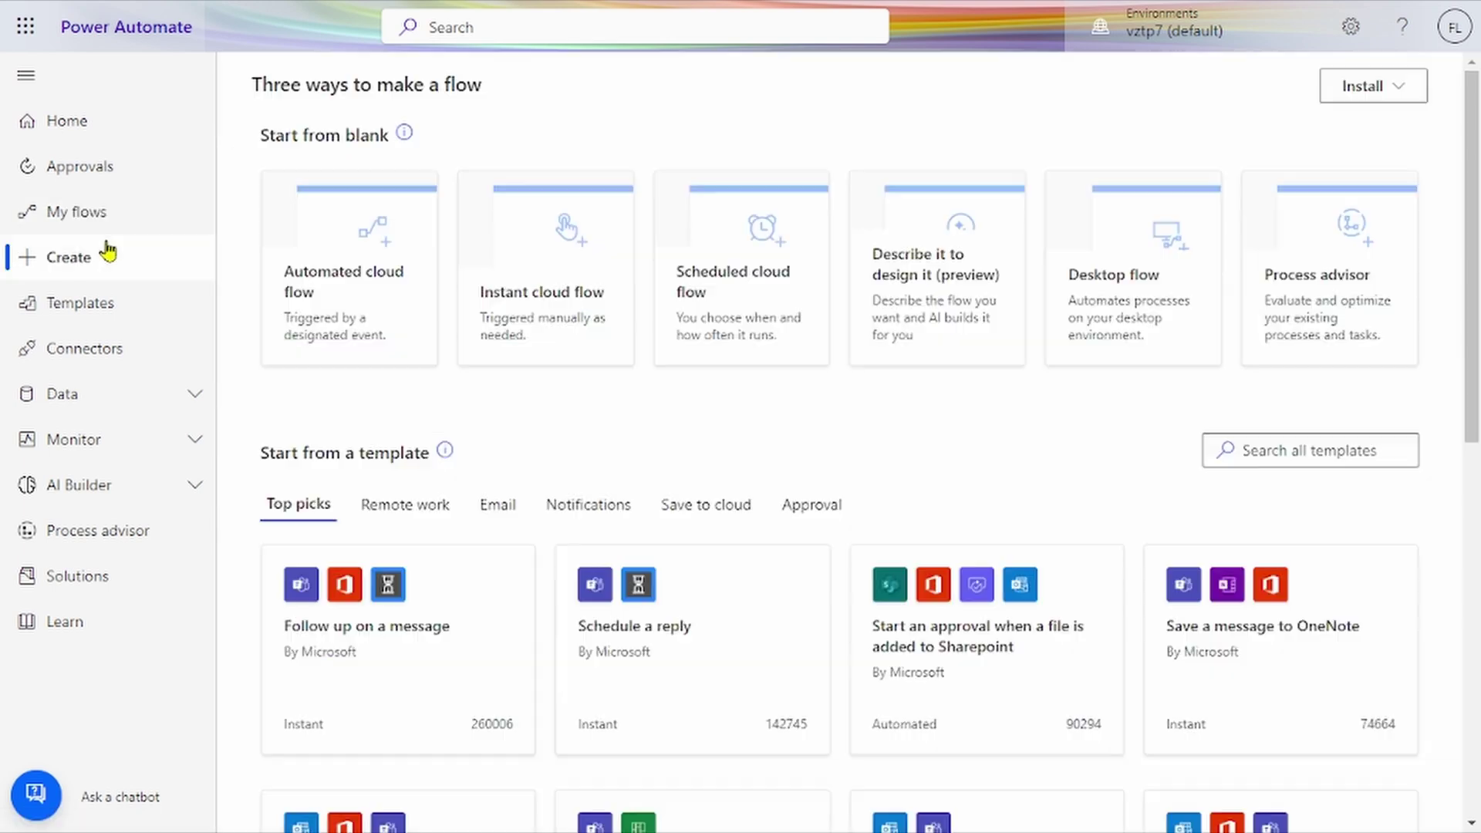
pyautogui.click(113, 223)
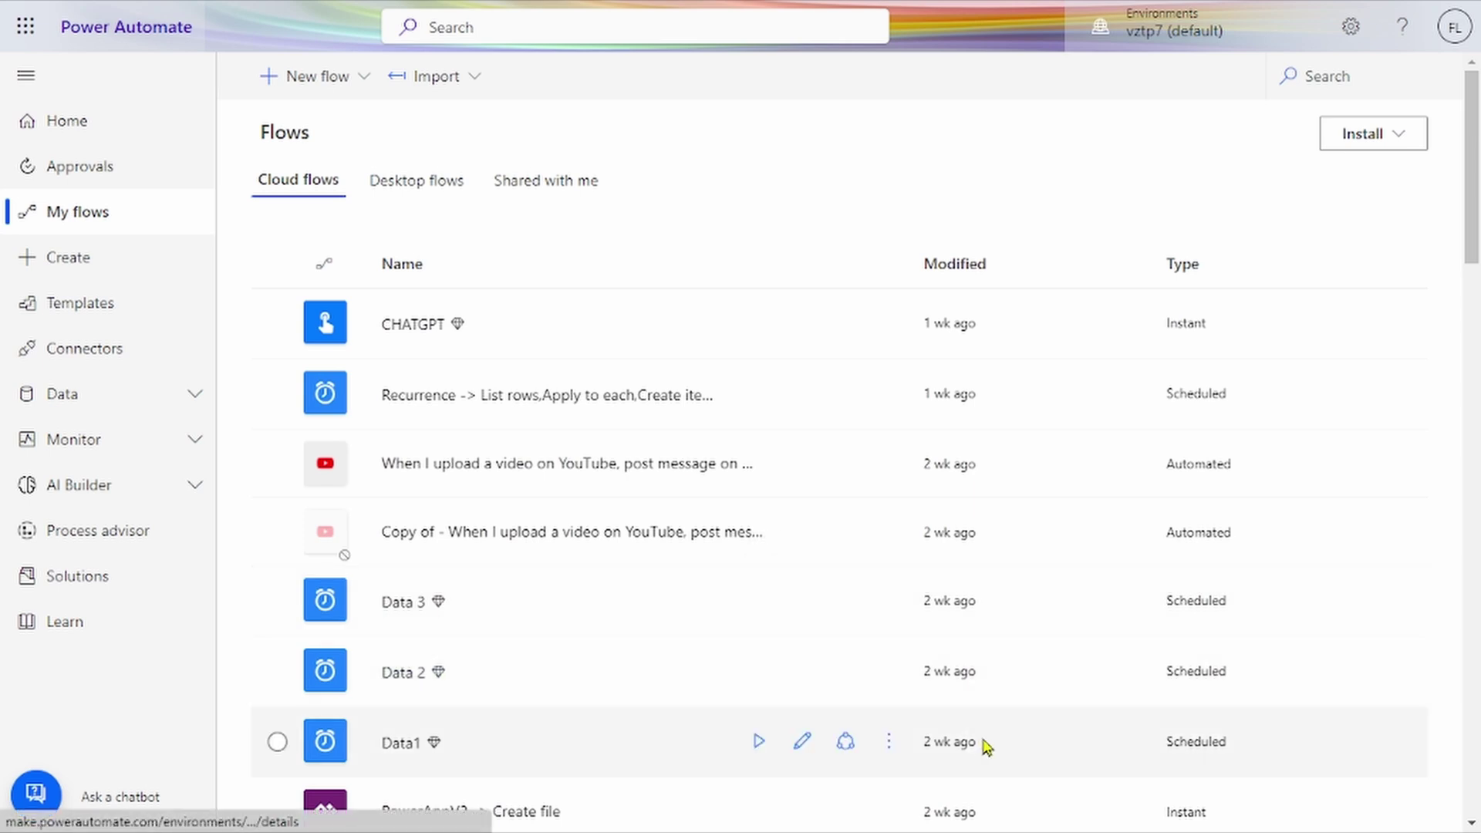
pyautogui.click(888, 690)
pyautogui.click(889, 690)
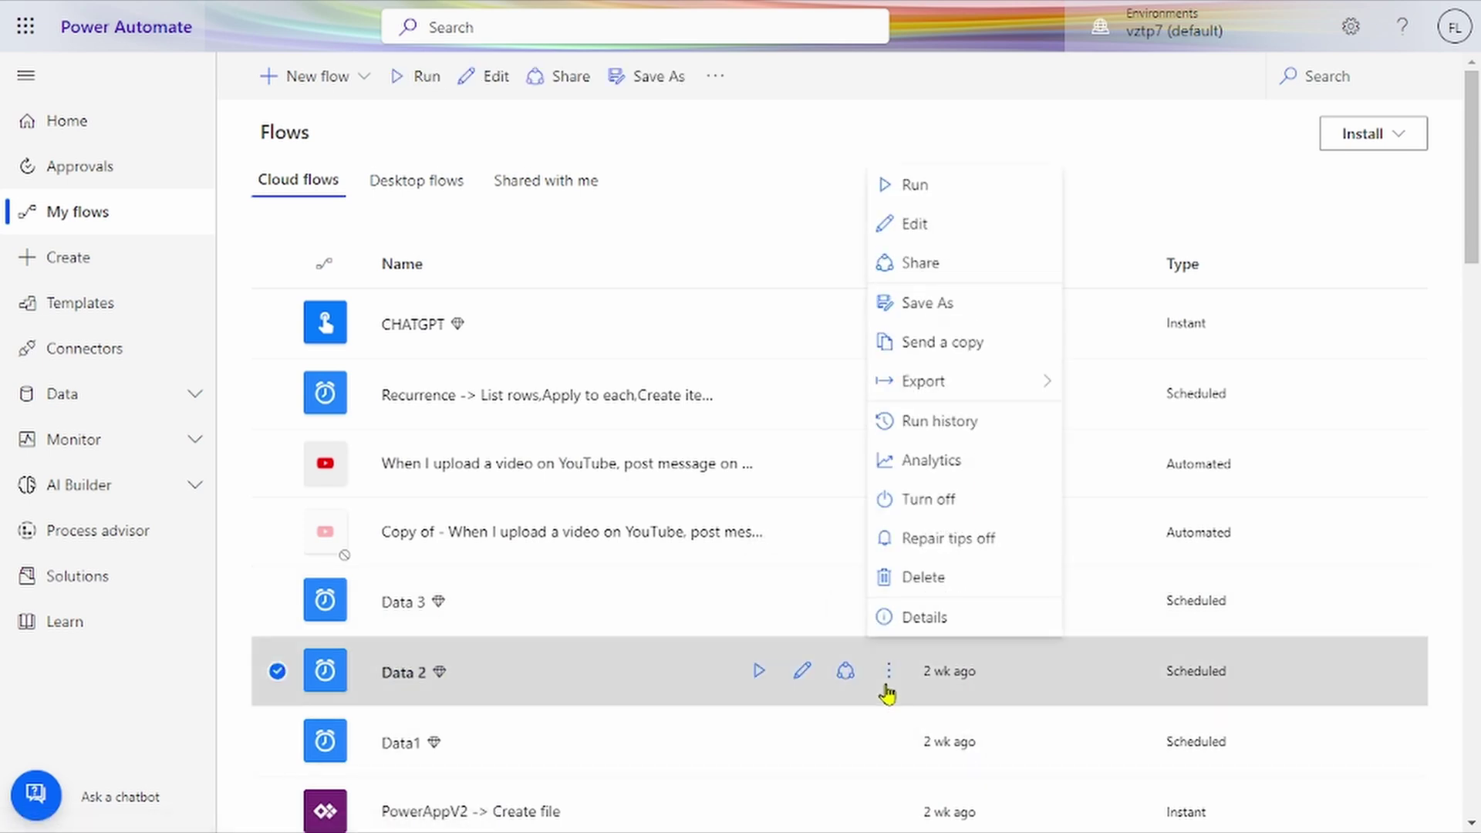
pyautogui.click(926, 623)
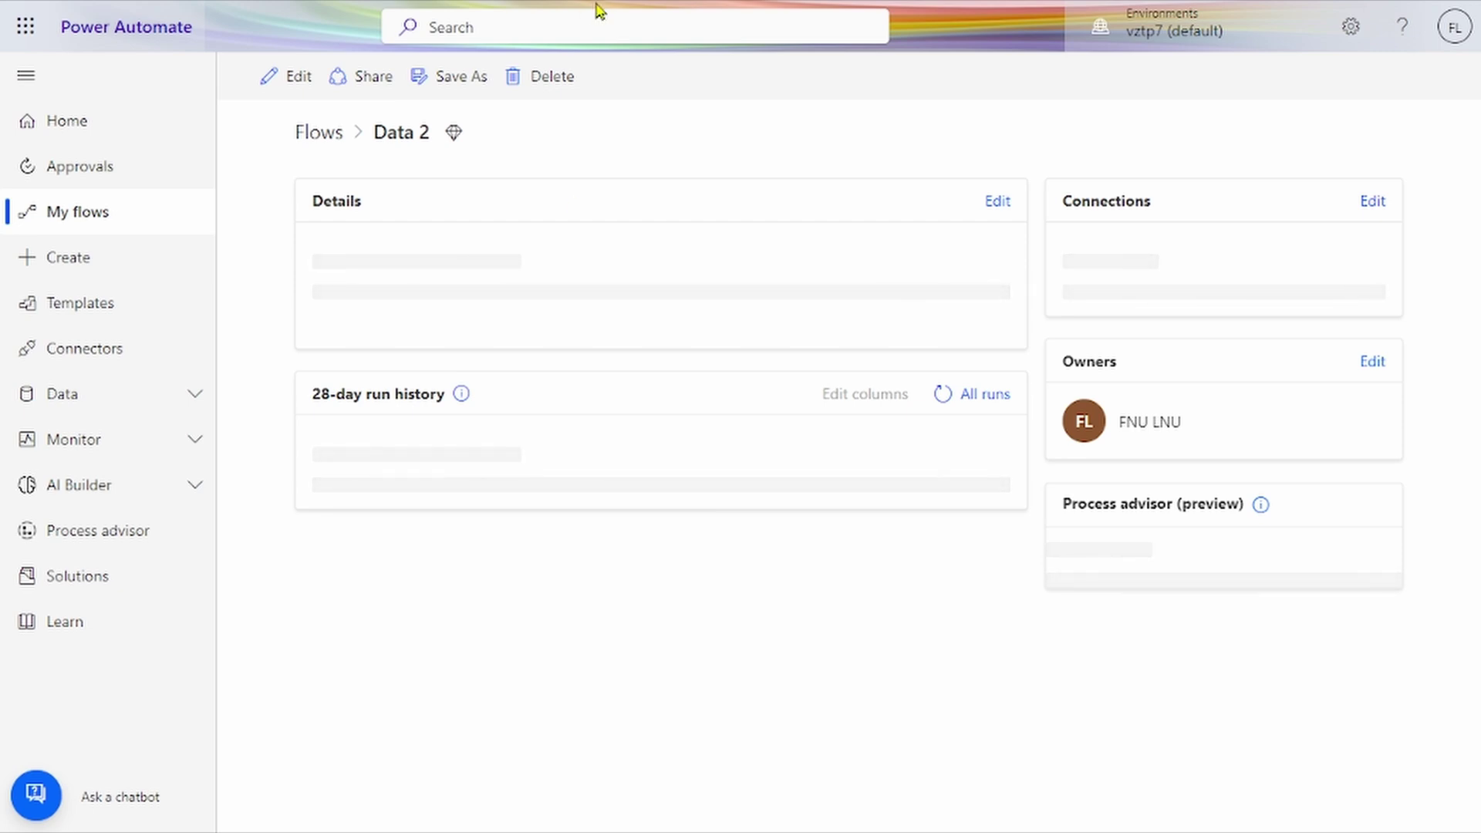
# Step: Open Data 2's name and description editor, close it unsaved, and scroll to the 28-day run history
pyautogui.moveTo(600, 11)
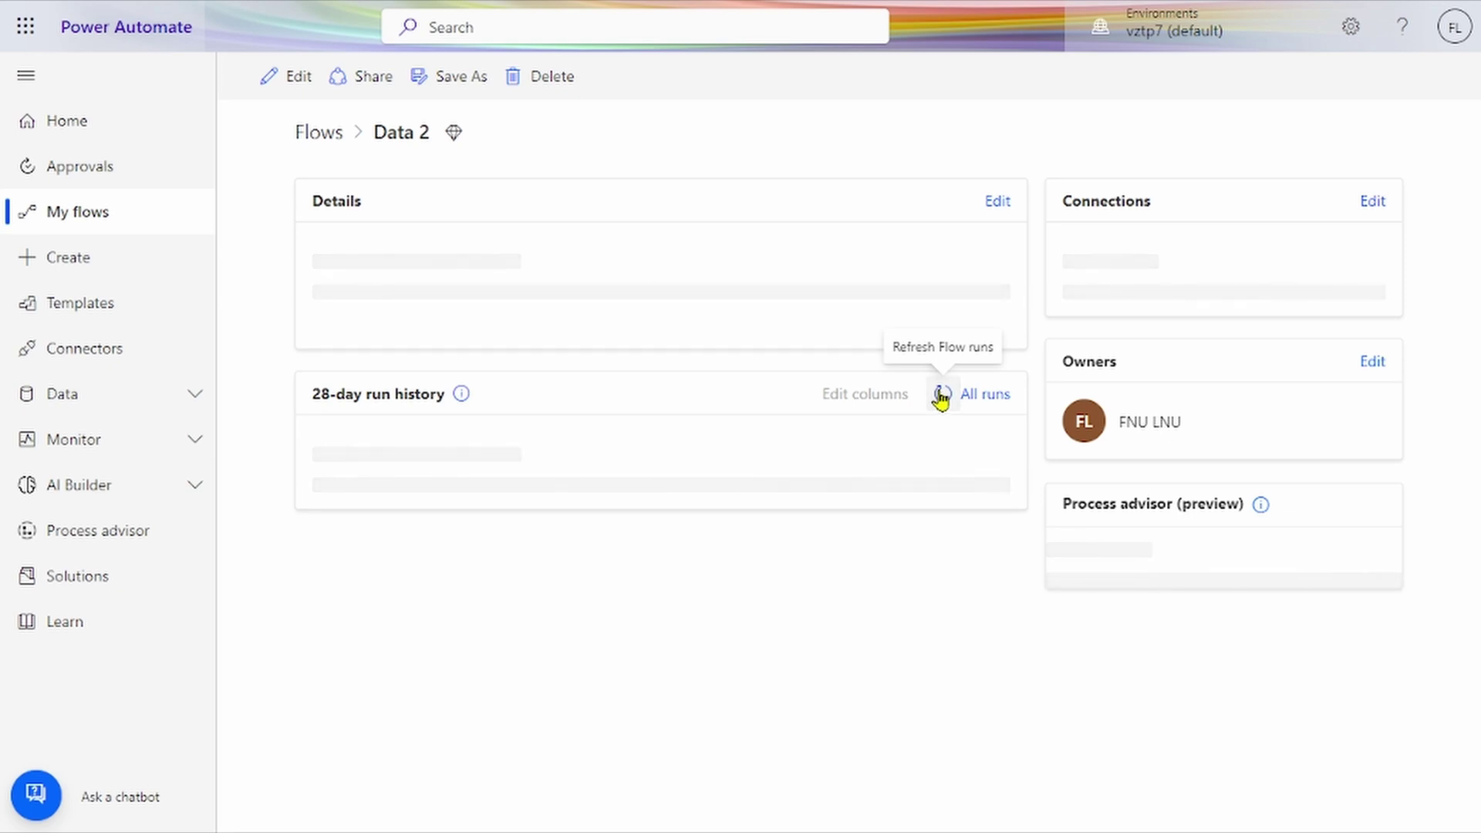
pyautogui.click(998, 202)
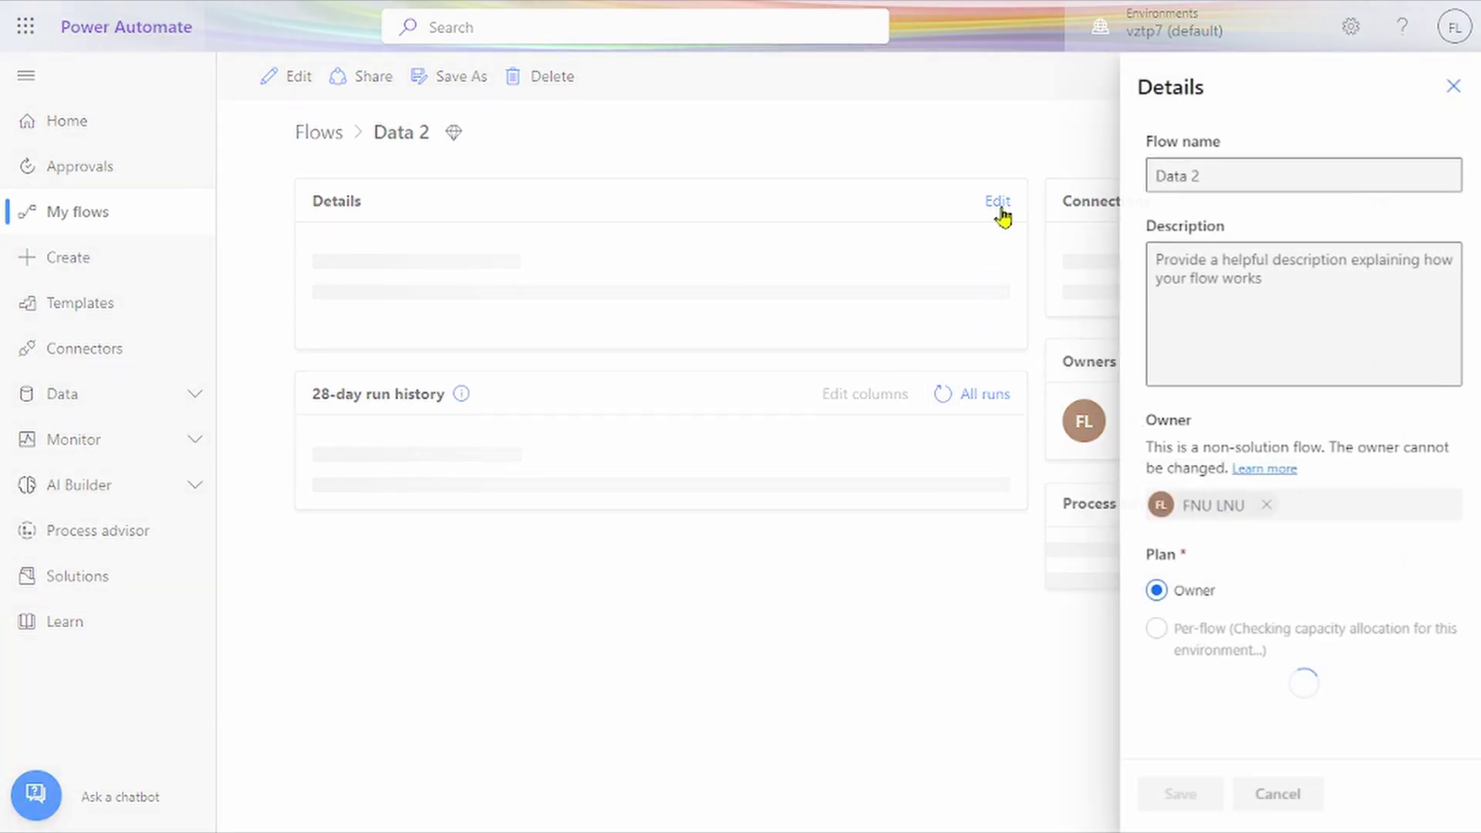
pyautogui.click(1286, 297)
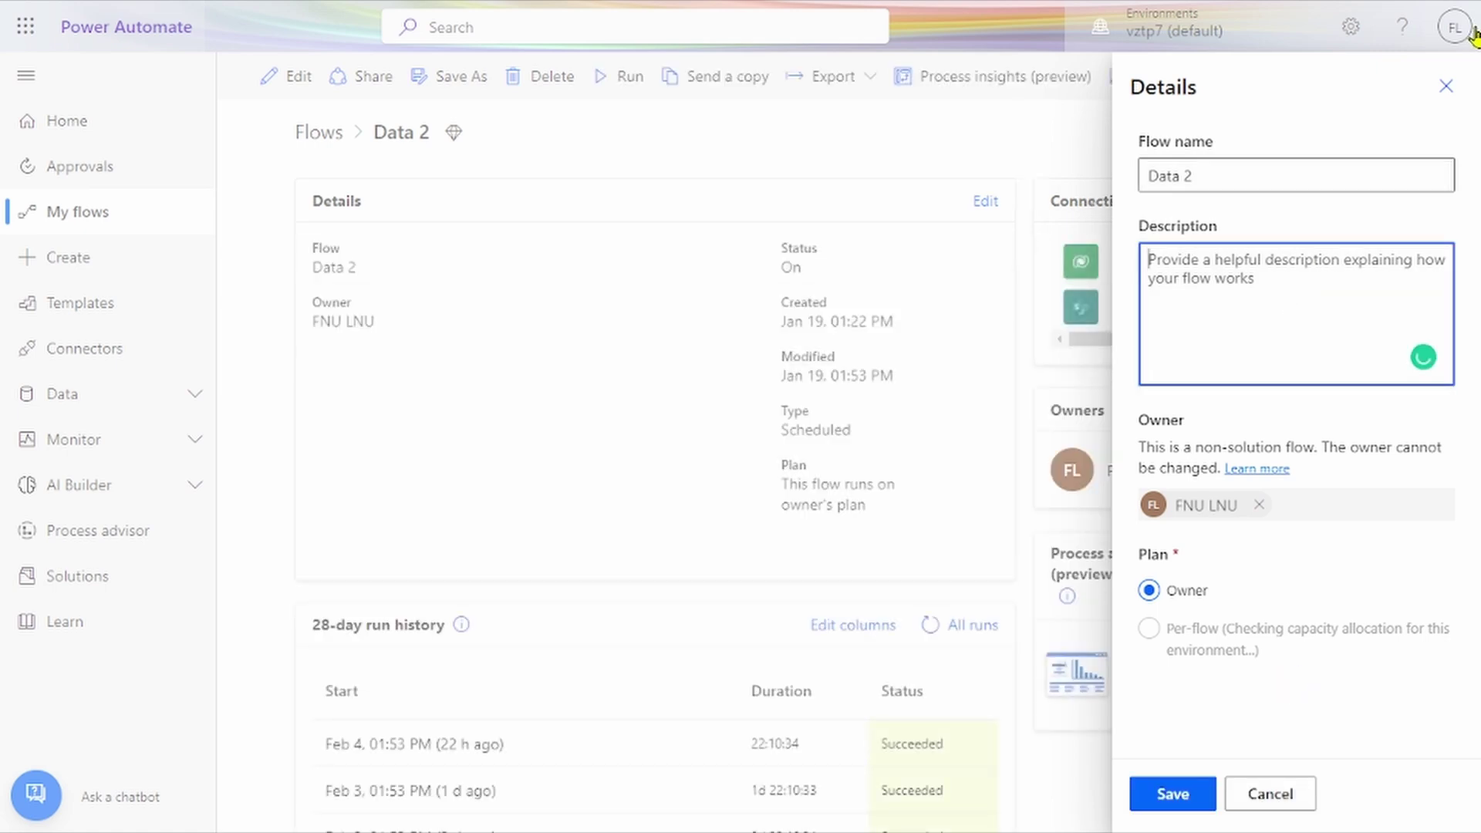
pyautogui.click(1459, 84)
pyautogui.scroll(-3, 769, 436)
pyautogui.scroll(-2, 769, 436)
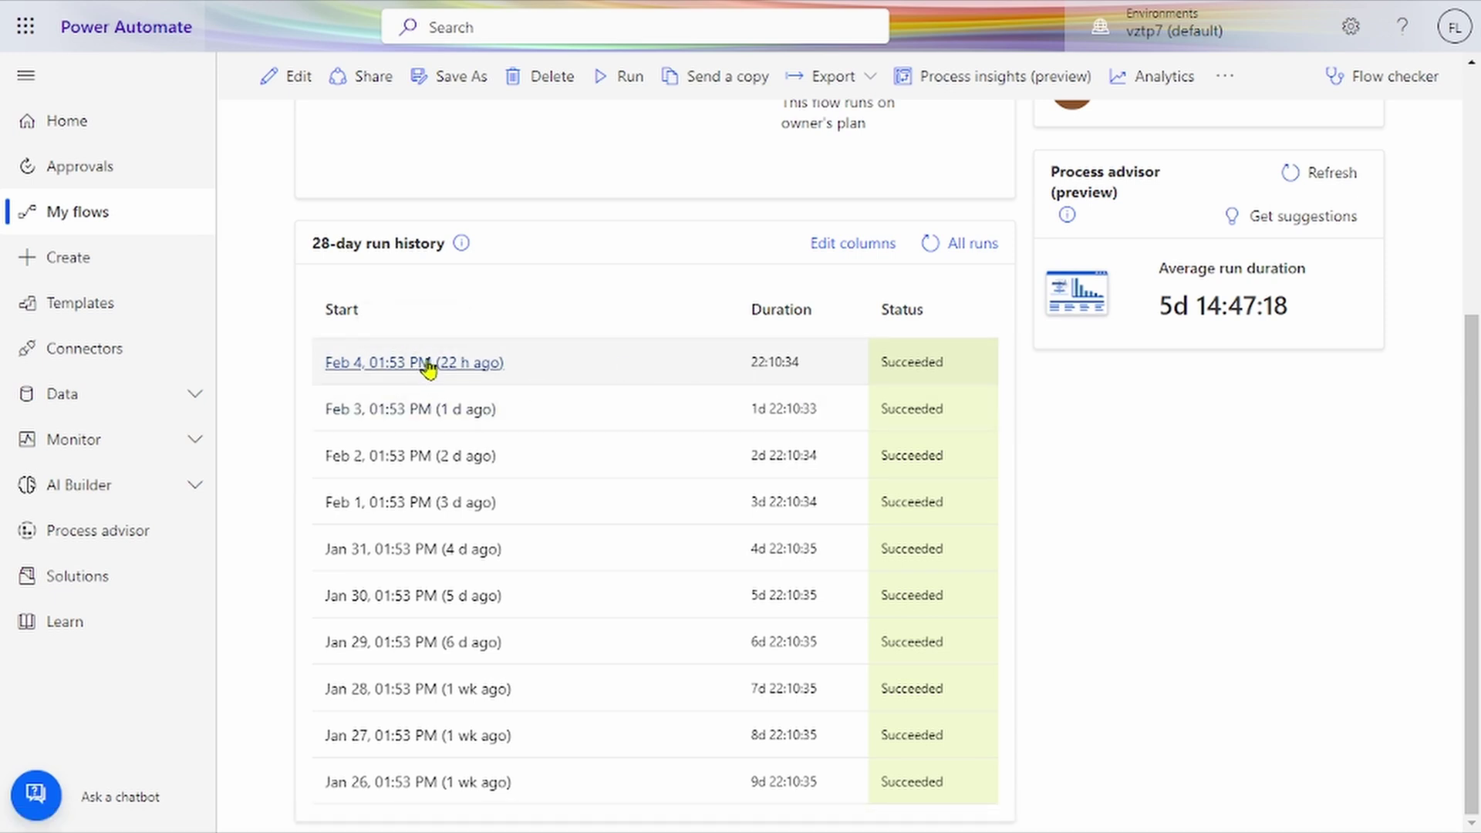
# Step: Open the Feb 4 run, inspect its Condition evaluating false, then open the Microsoft 365 app launcher
pyautogui.click(426, 364)
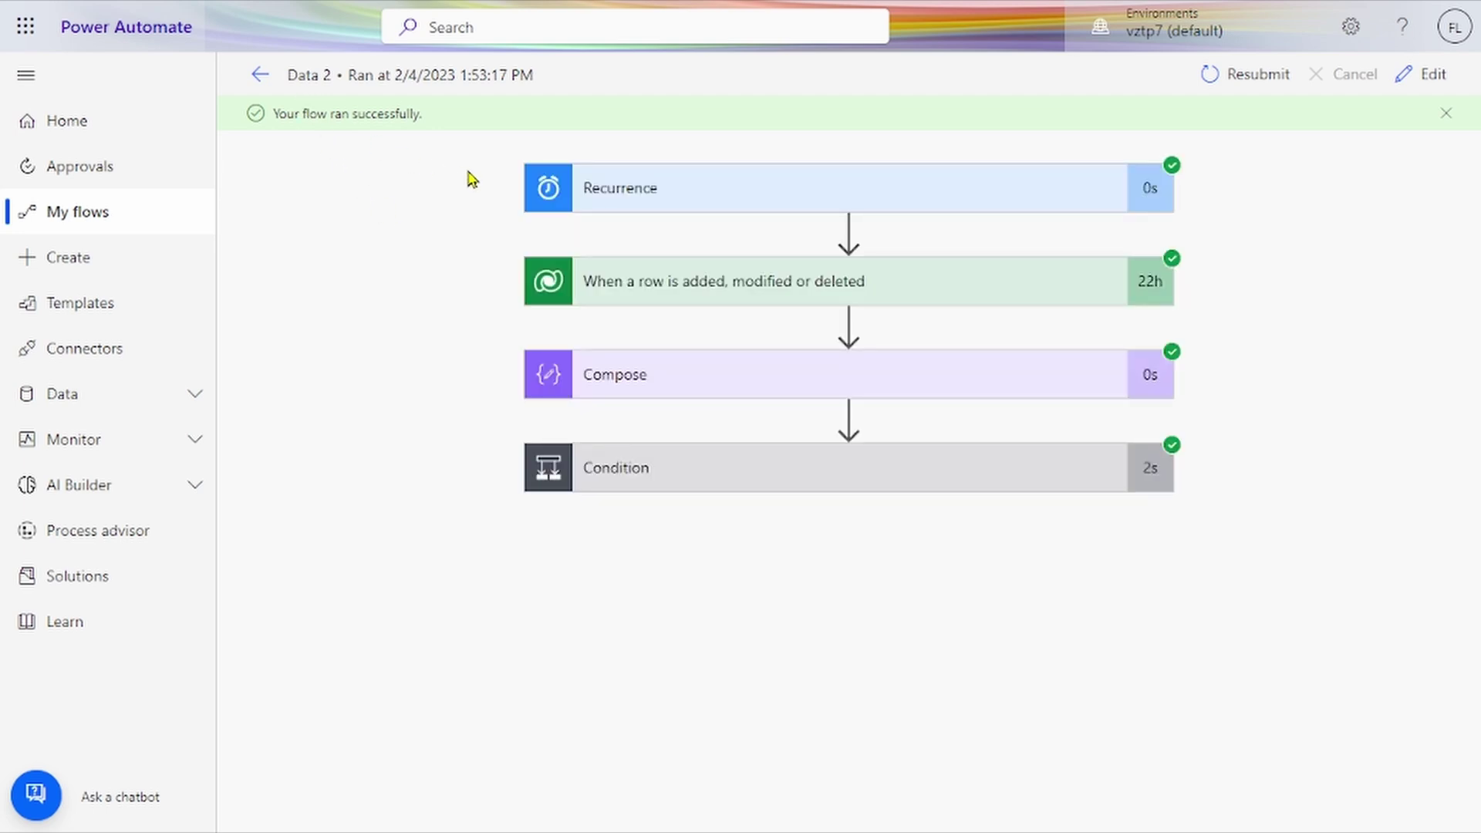
pyautogui.click(710, 472)
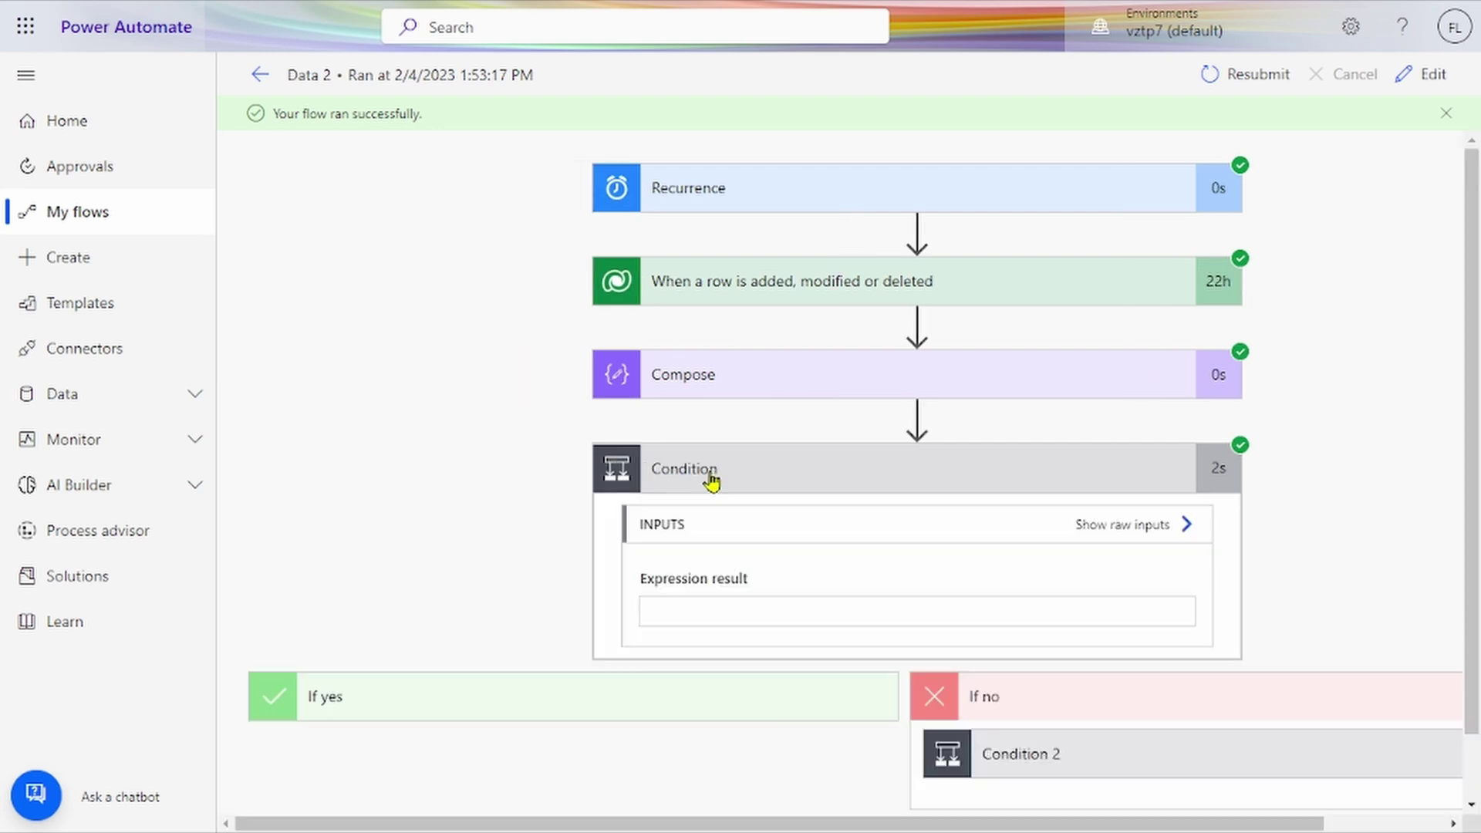
pyautogui.scroll(-1, 736, 407)
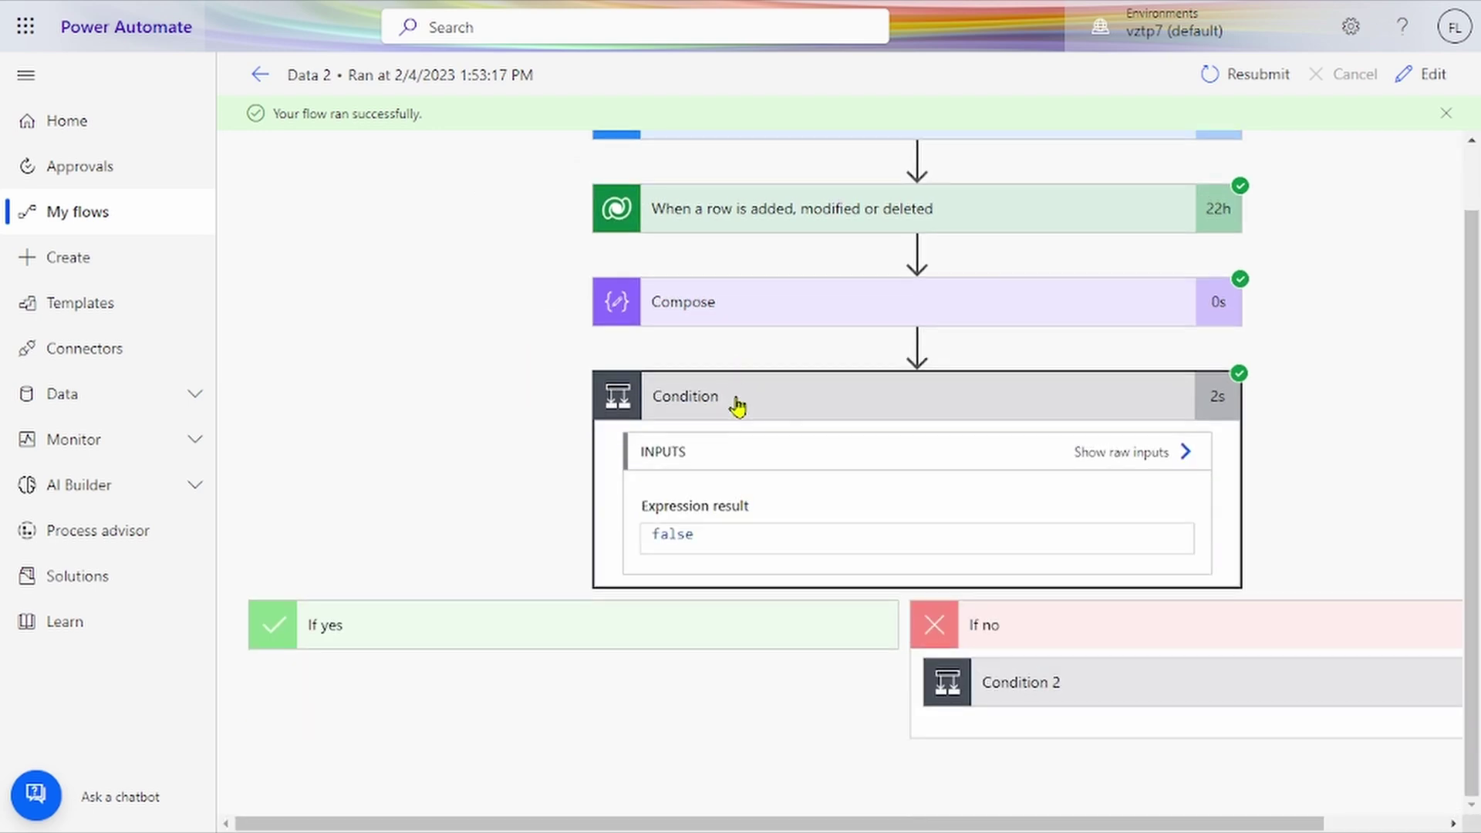
pyautogui.click(23, 27)
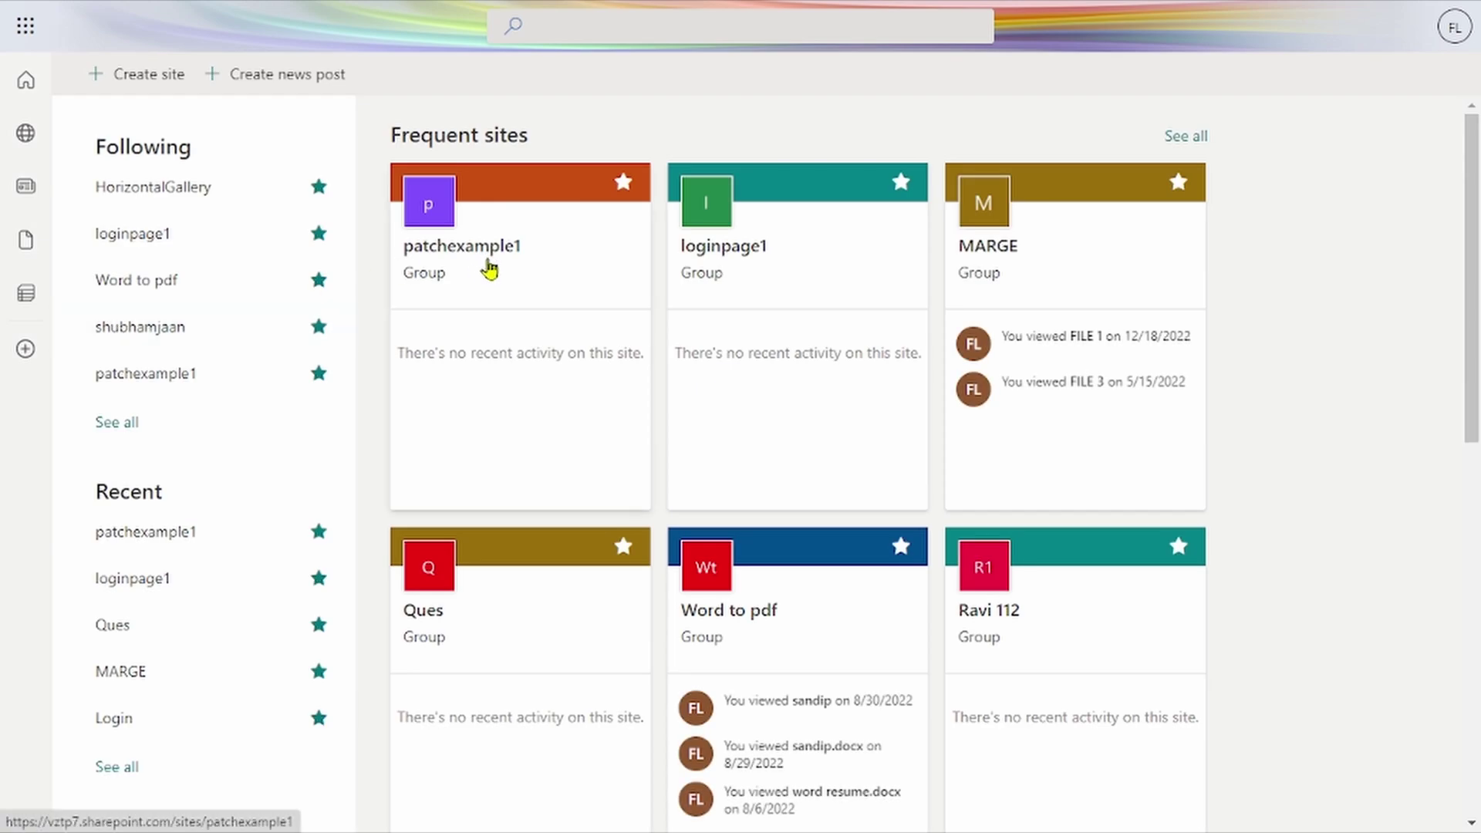
# Step: Open the patchexample1 site's DataversebackUp list, continuing with the signed-in work account
pyautogui.click(489, 269)
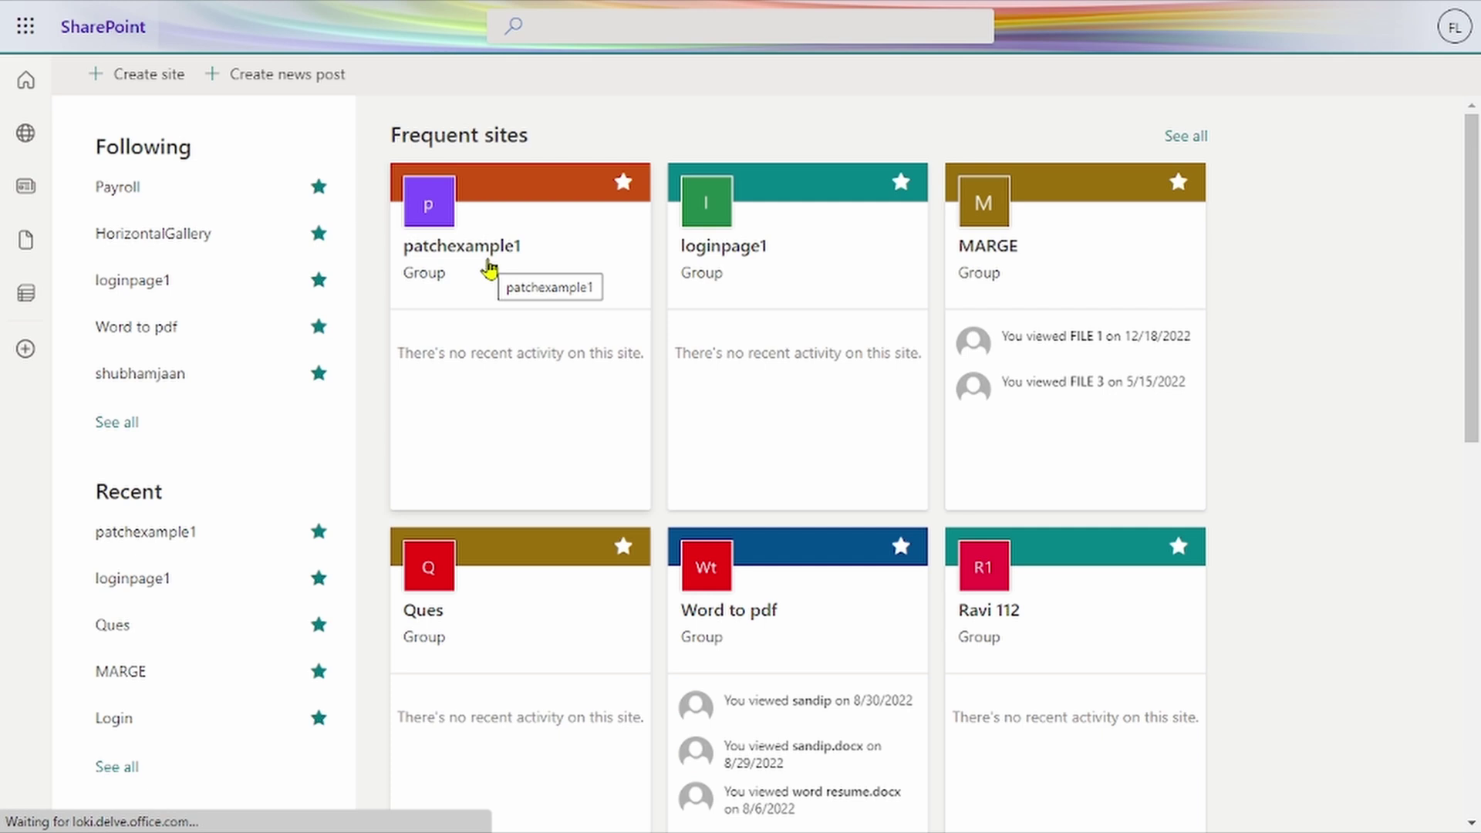
pyautogui.scroll(-3, 205, 592)
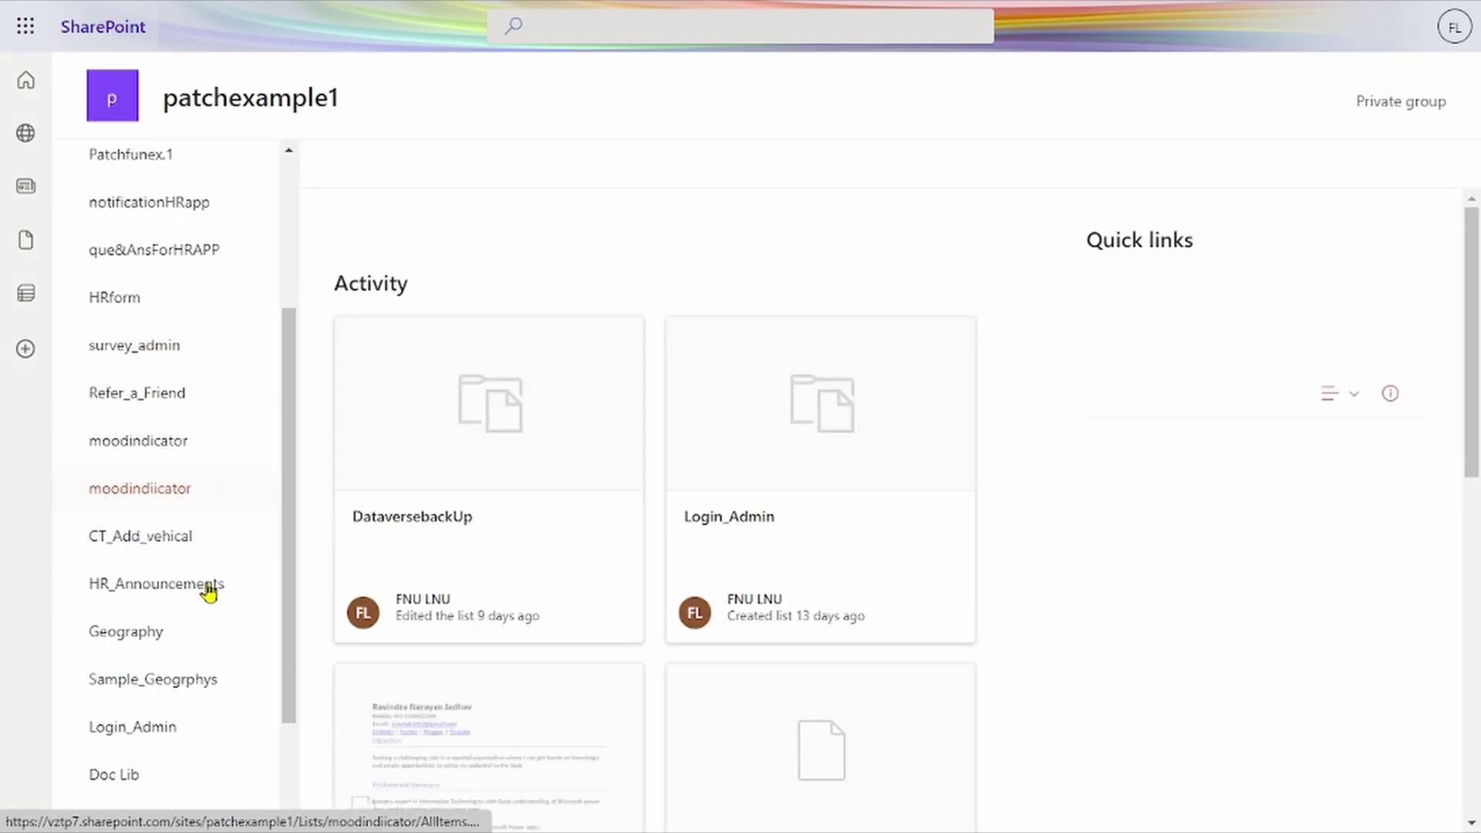
pyautogui.scroll(-2, 205, 591)
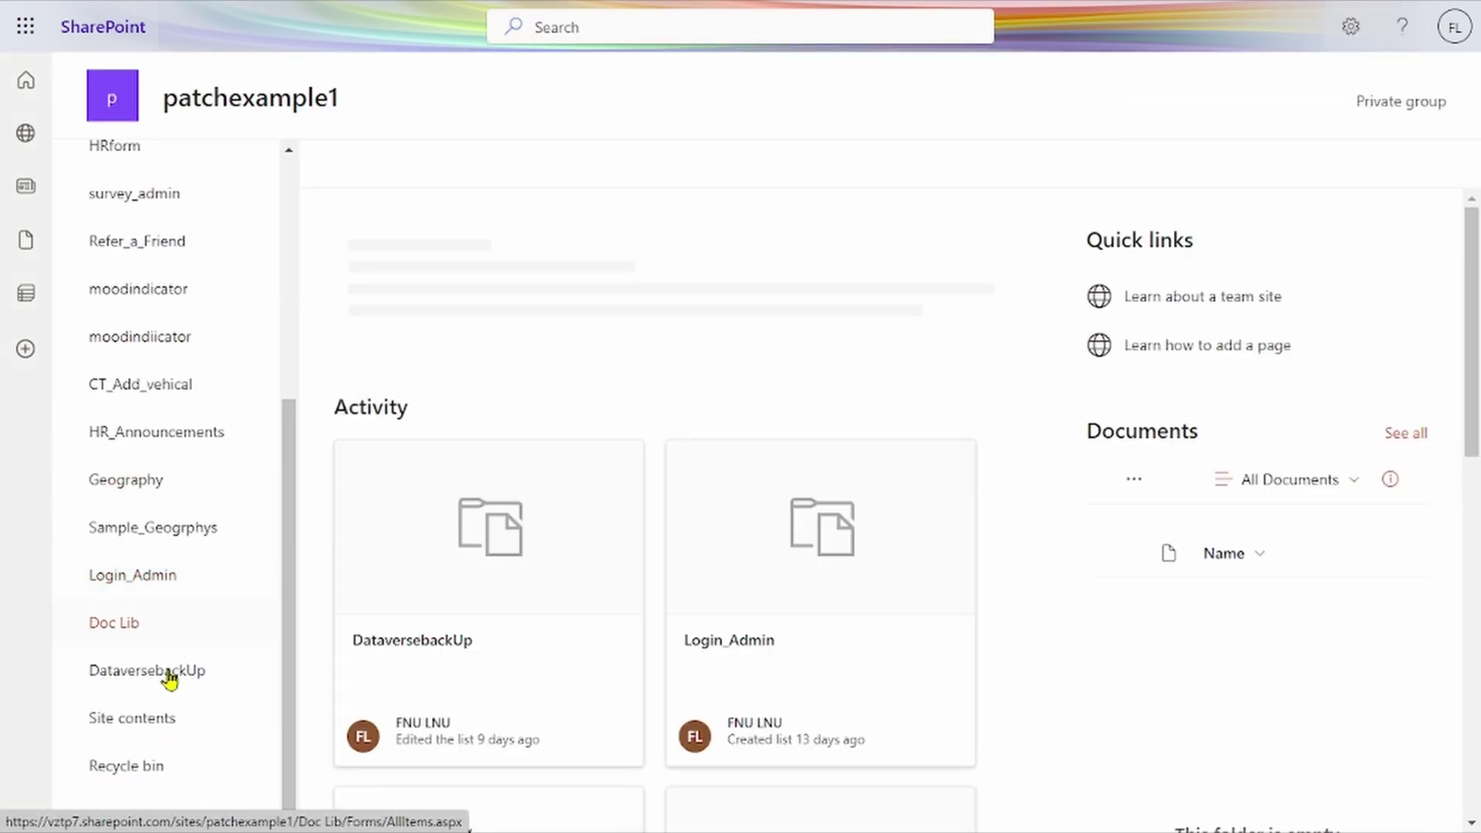
pyautogui.click(170, 675)
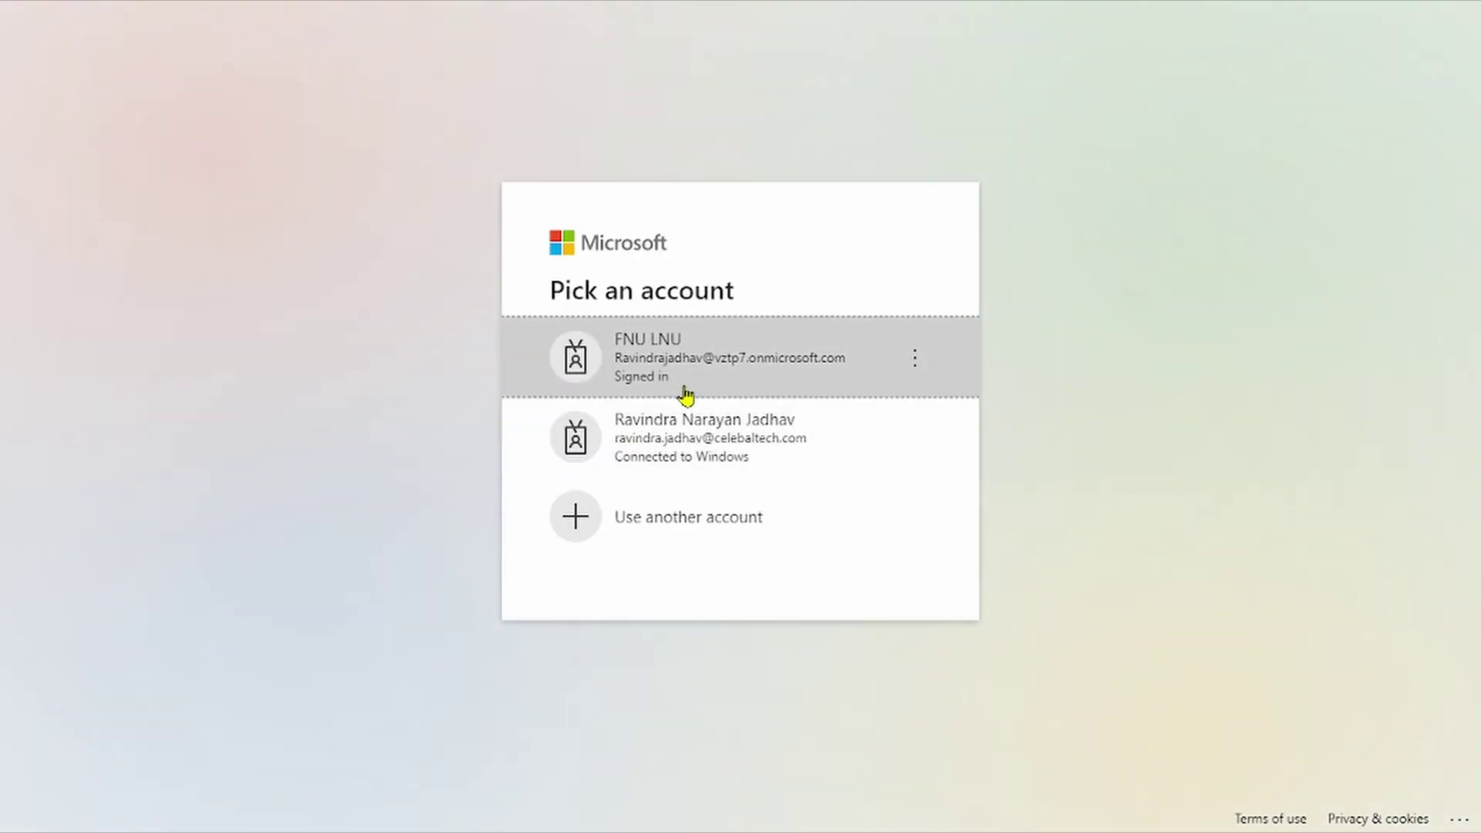
pyautogui.click(689, 390)
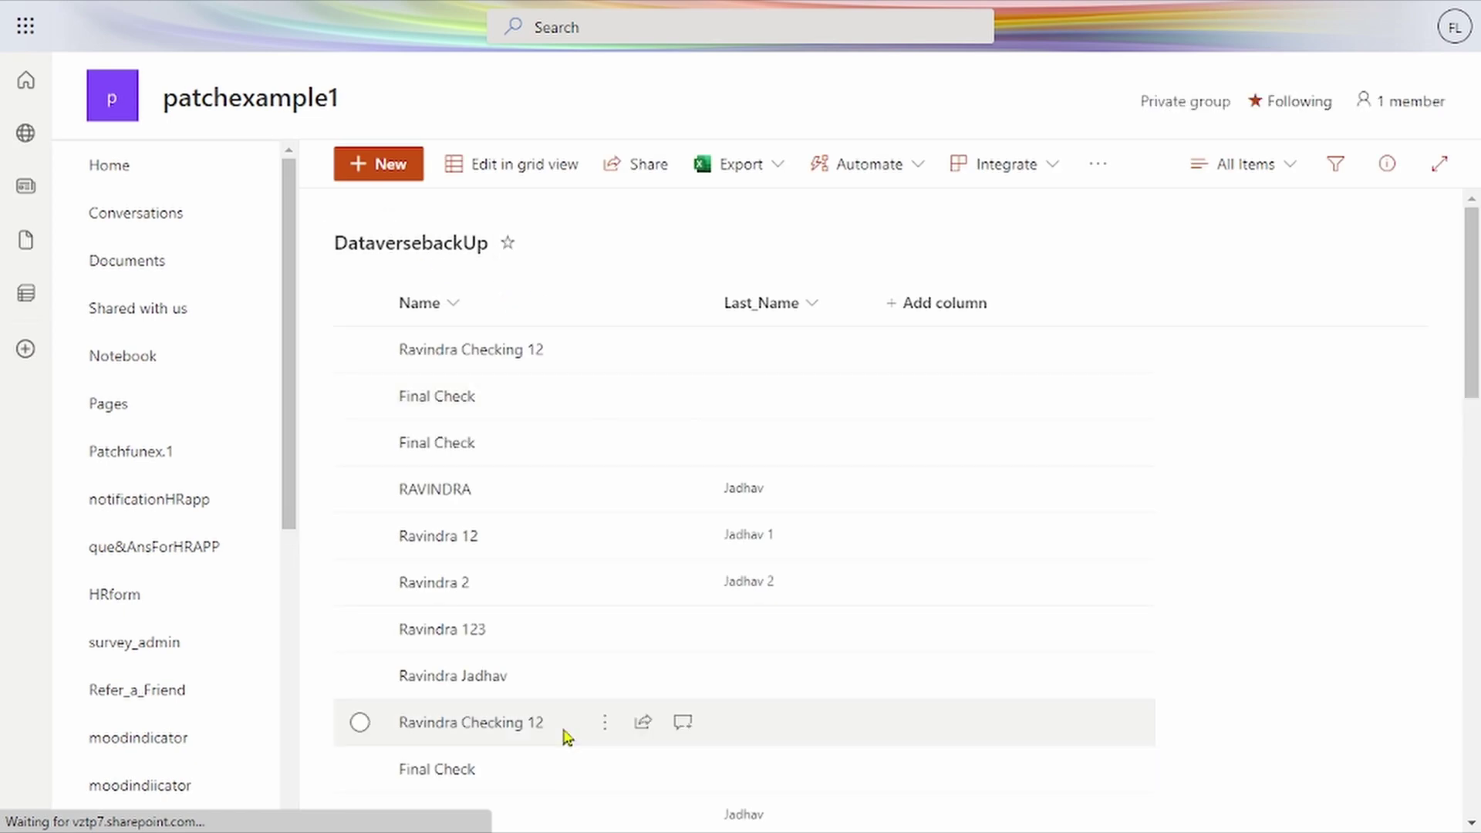
# Step: Scroll through the backed-up name rows, then return to the Data 2 flow's run details
pyautogui.scroll(-1, 565, 733)
pyautogui.scroll(-6, 565, 736)
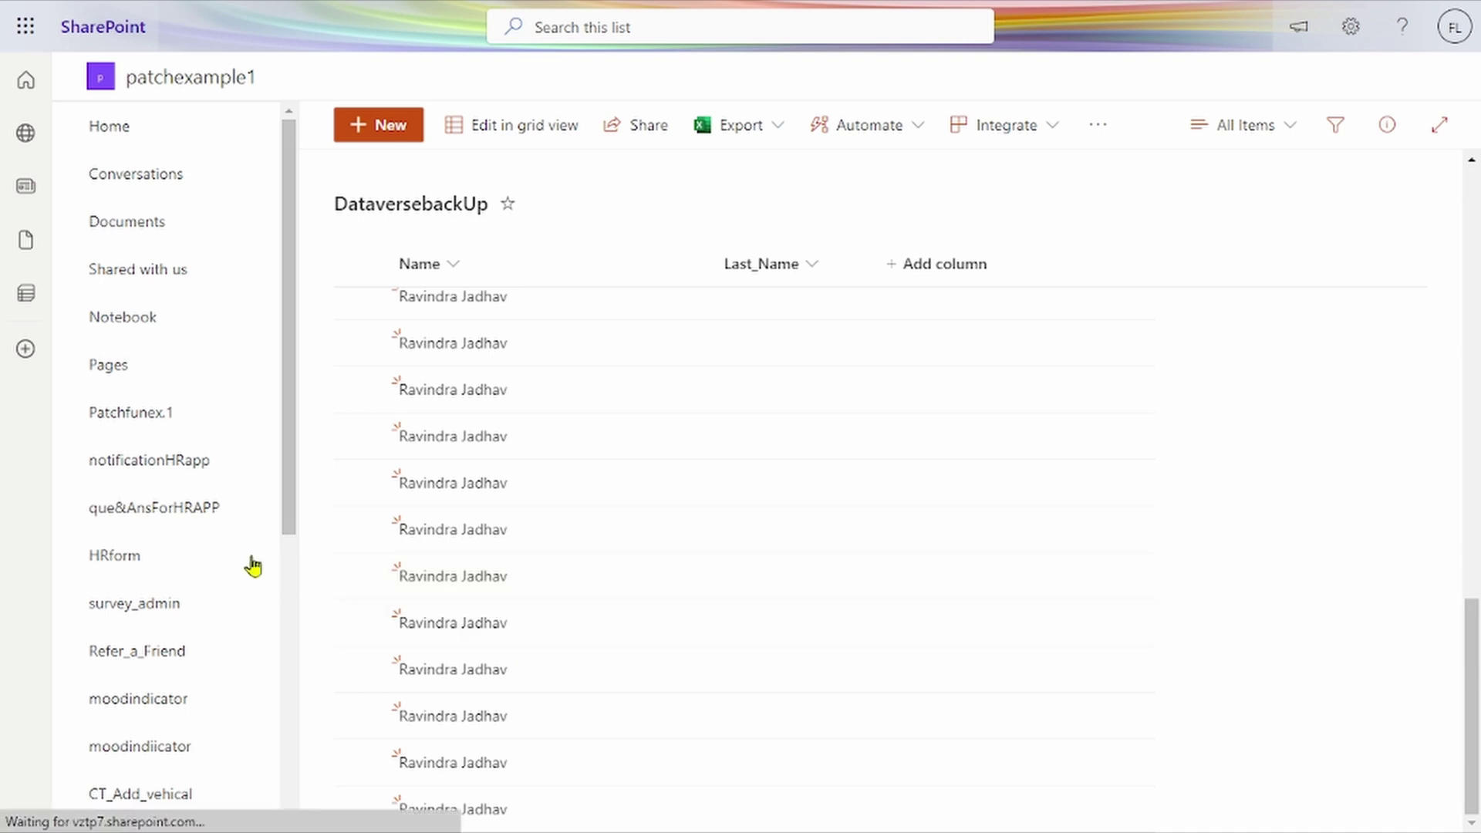
pyautogui.moveTo(46, 30)
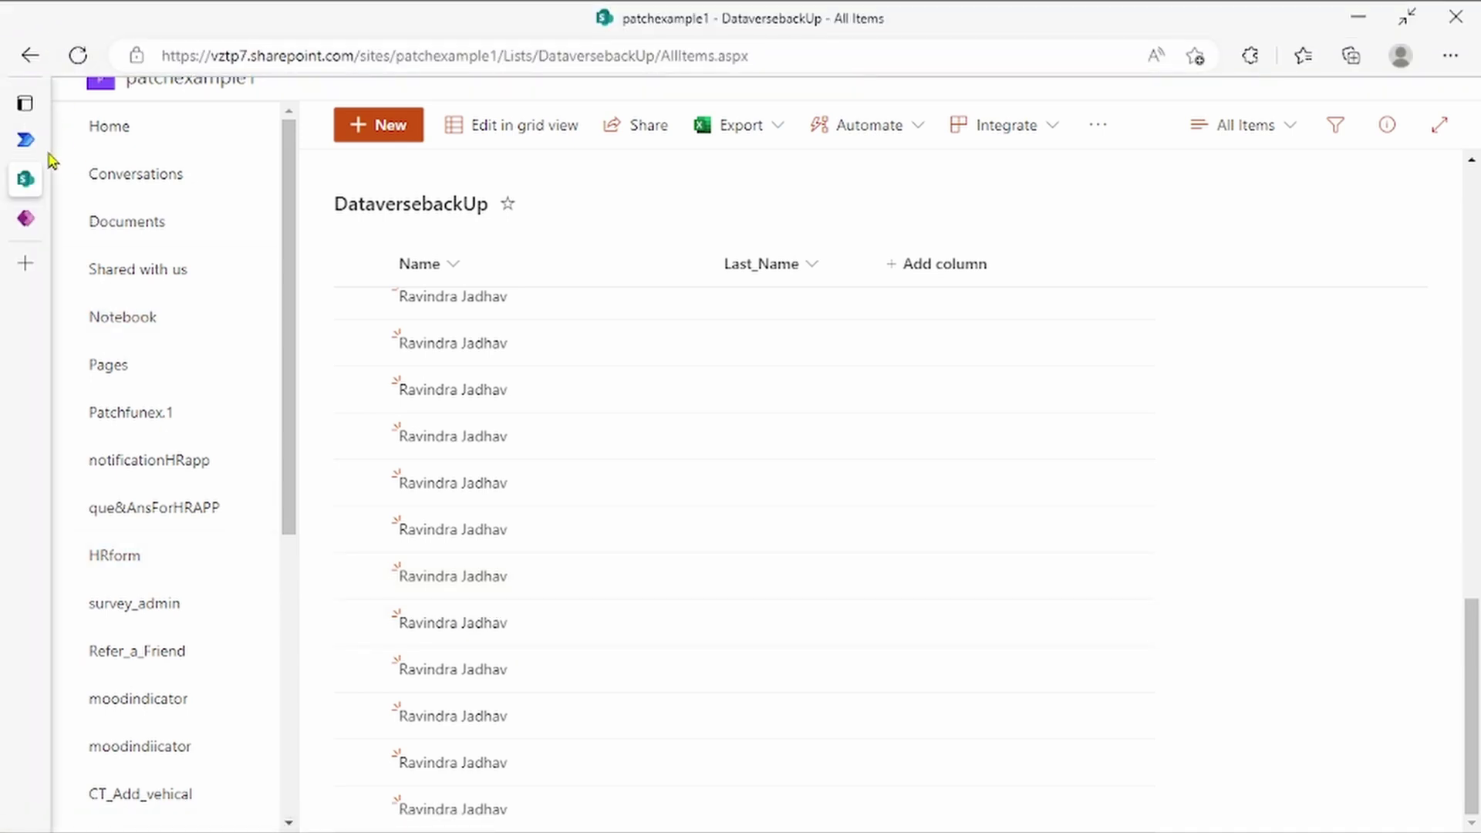
pyautogui.click(77, 140)
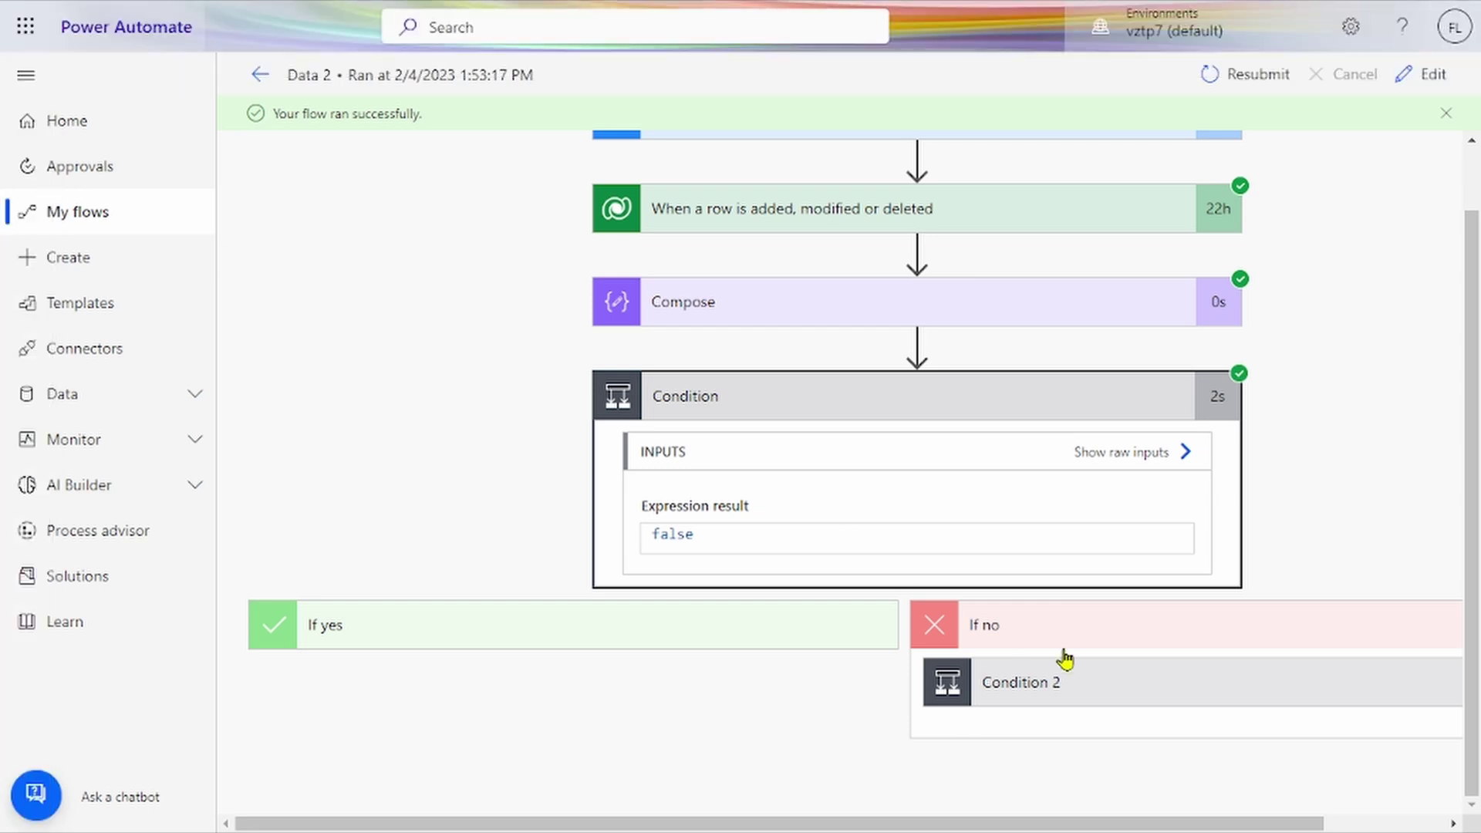
# Step: Expand Condition 2, Create item and Create item 2 to see that Create item 2 added item 36
pyautogui.click(1093, 687)
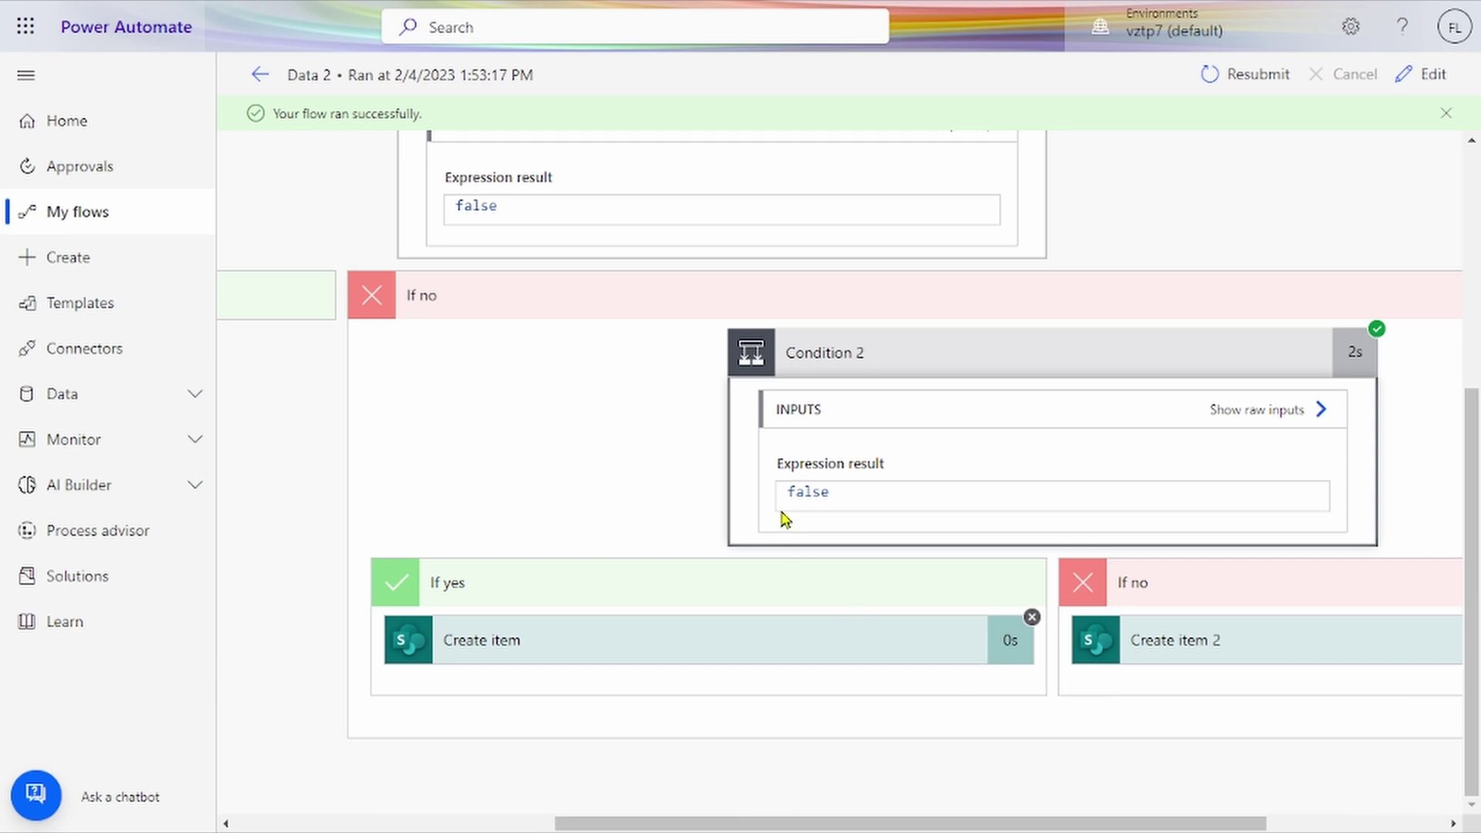
pyautogui.click(725, 646)
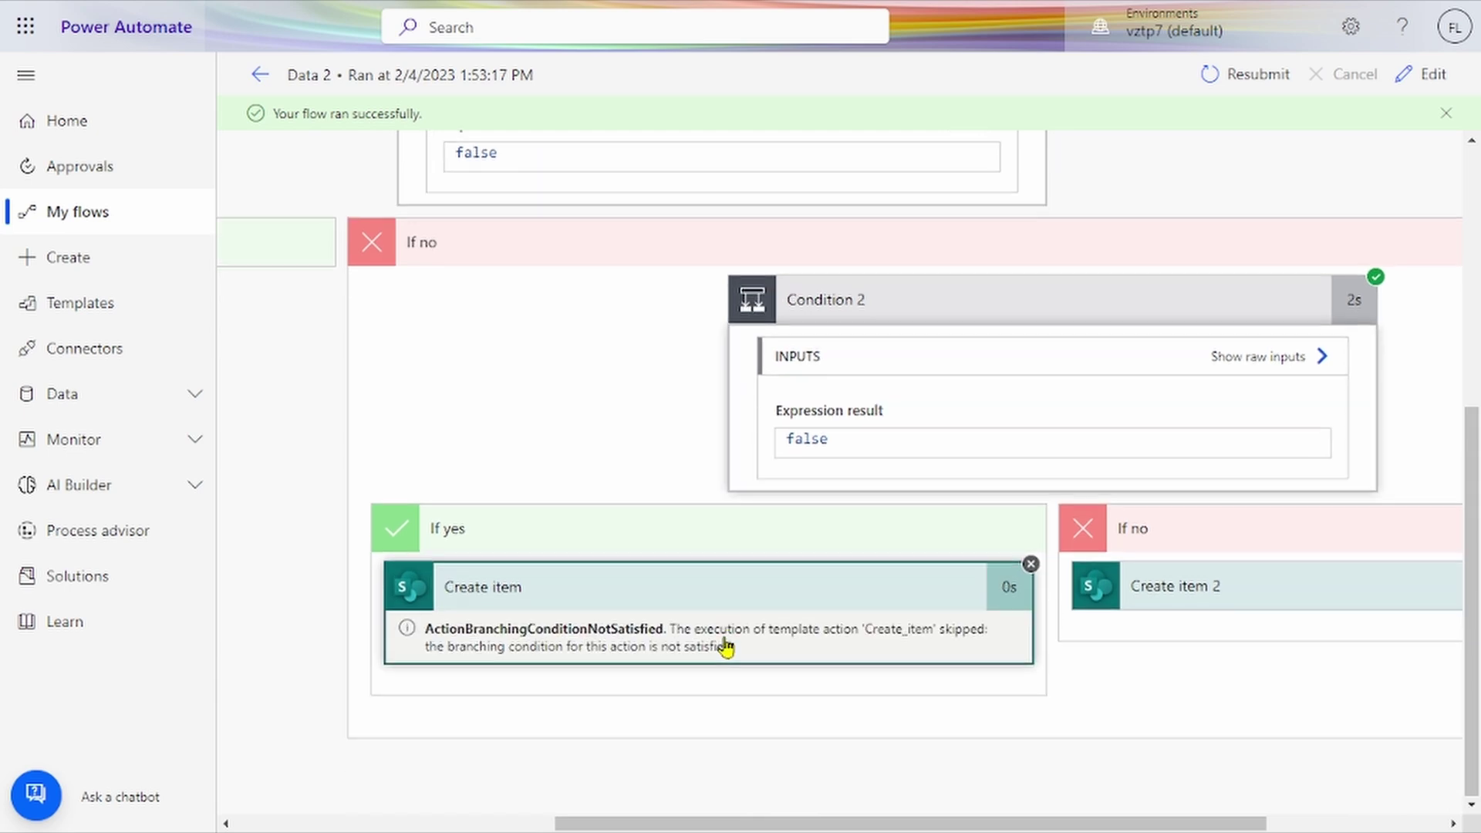
pyautogui.click(1122, 603)
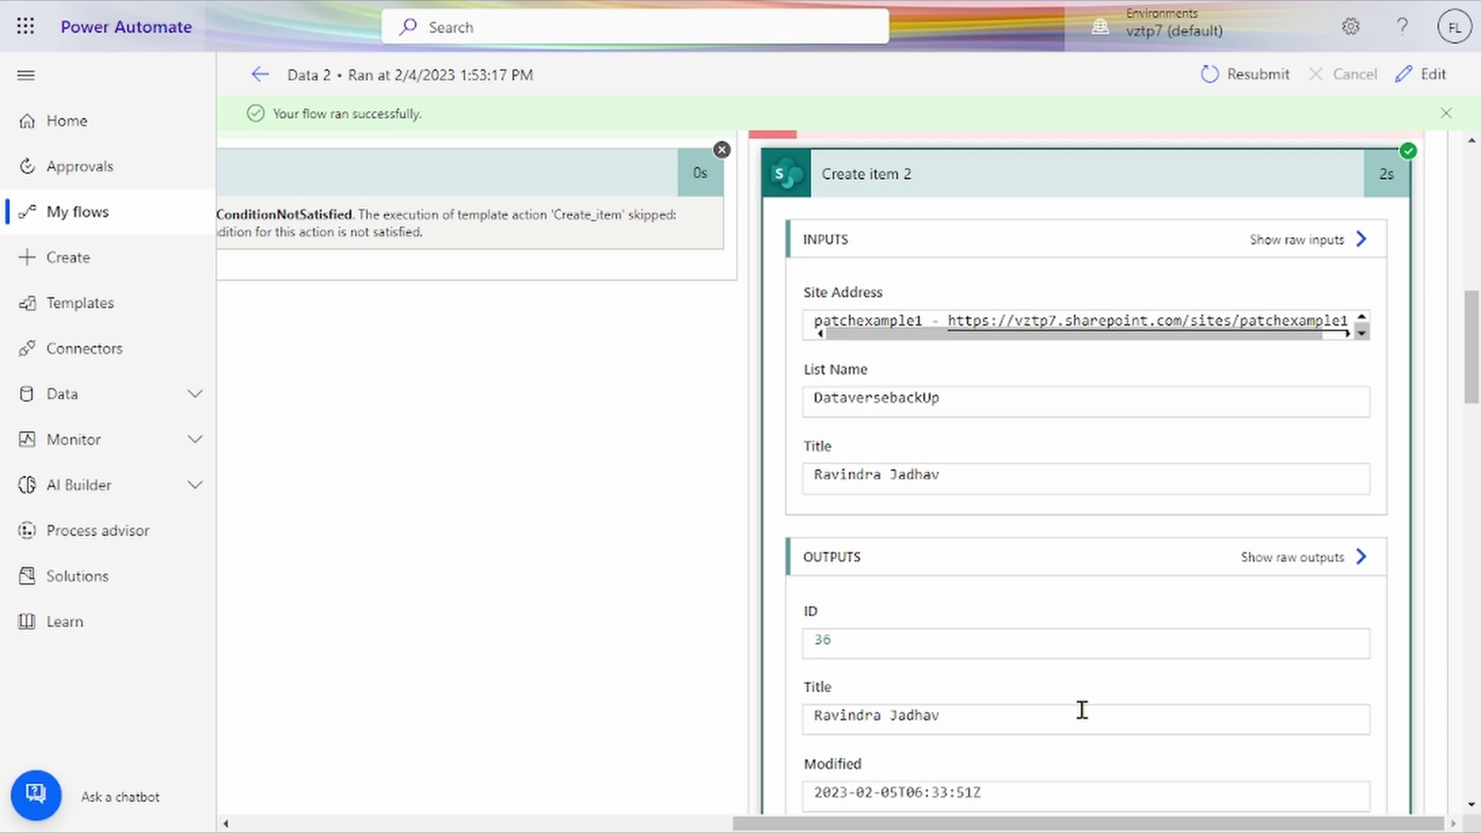
pyautogui.scroll(10, 704, 374)
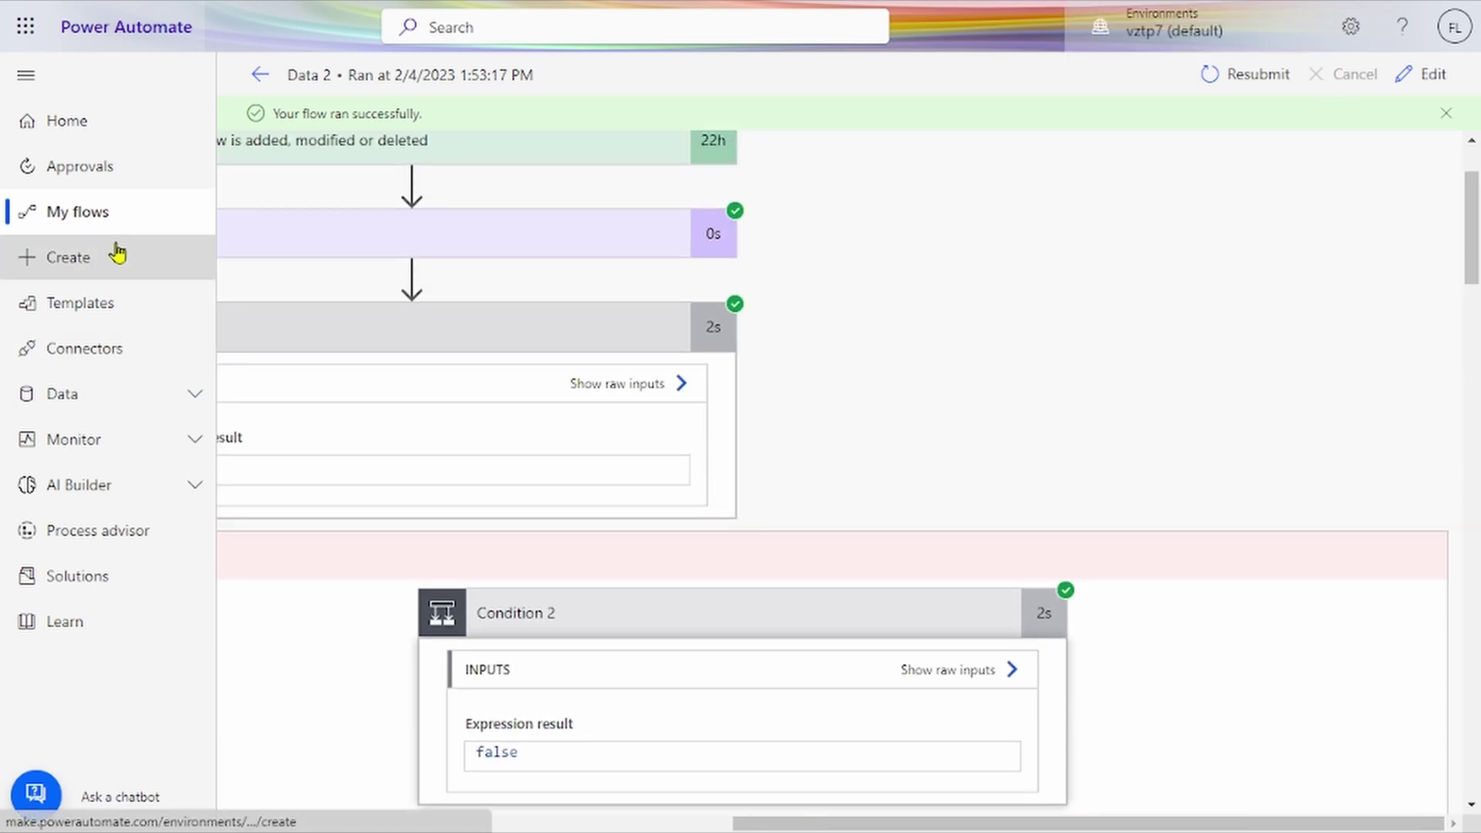
# Step: From My flows, open 'Recurrence -> List rows,Apply to each,Create item' details and scroll its daily runs
pyautogui.click(136, 222)
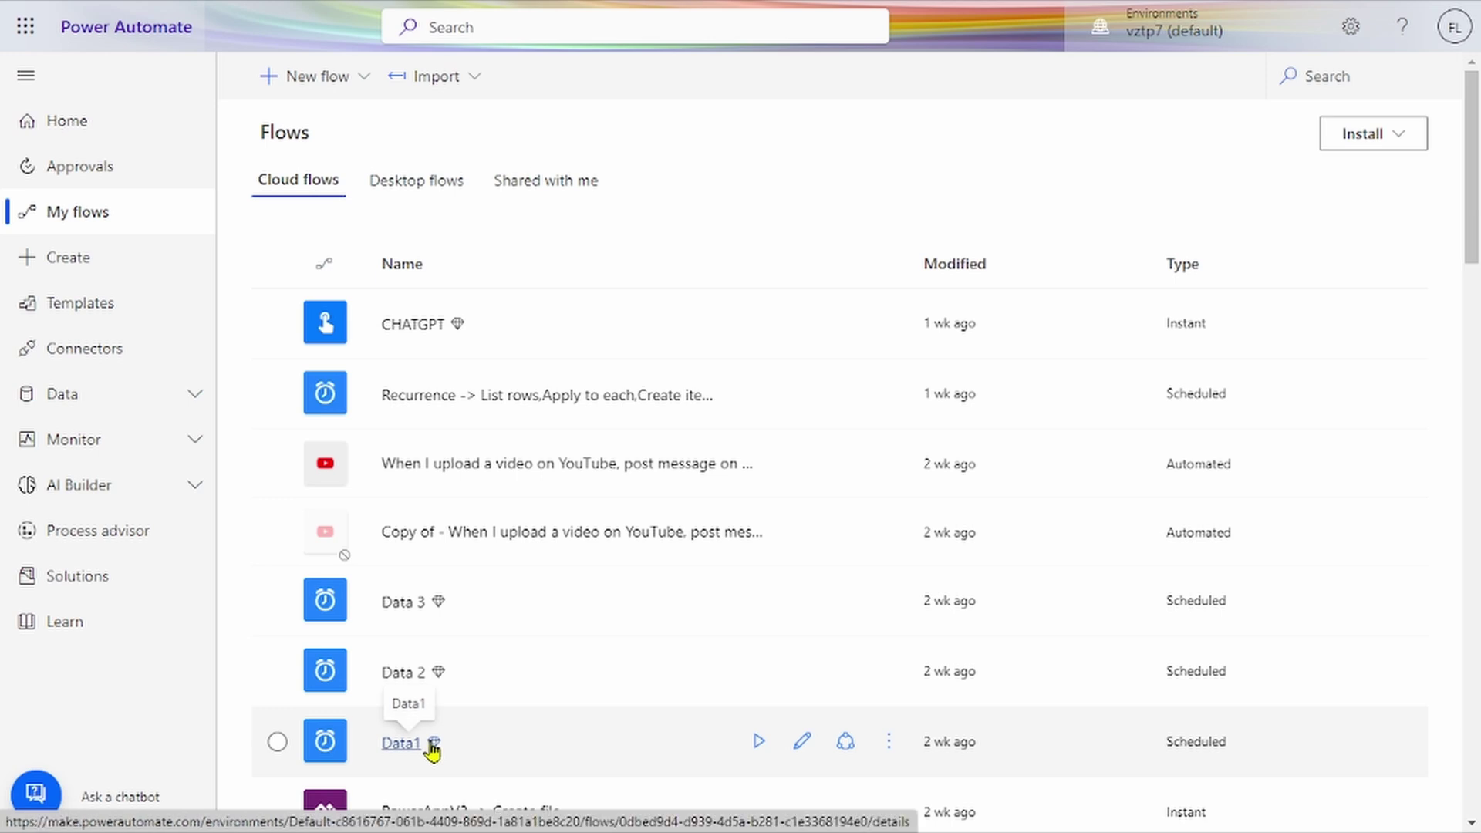
pyautogui.click(657, 412)
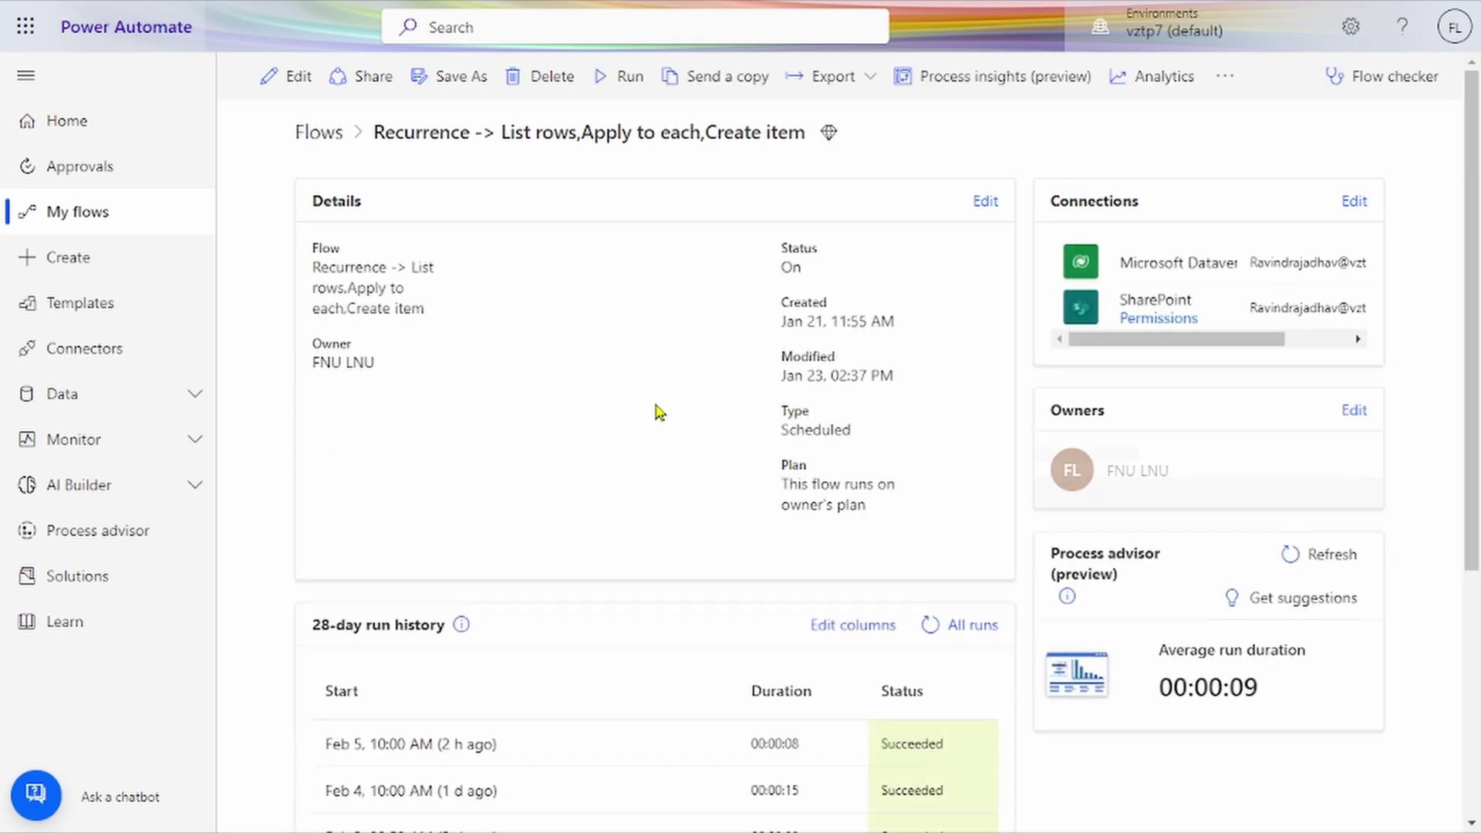
pyautogui.scroll(-3, 658, 412)
pyautogui.scroll(2, 658, 411)
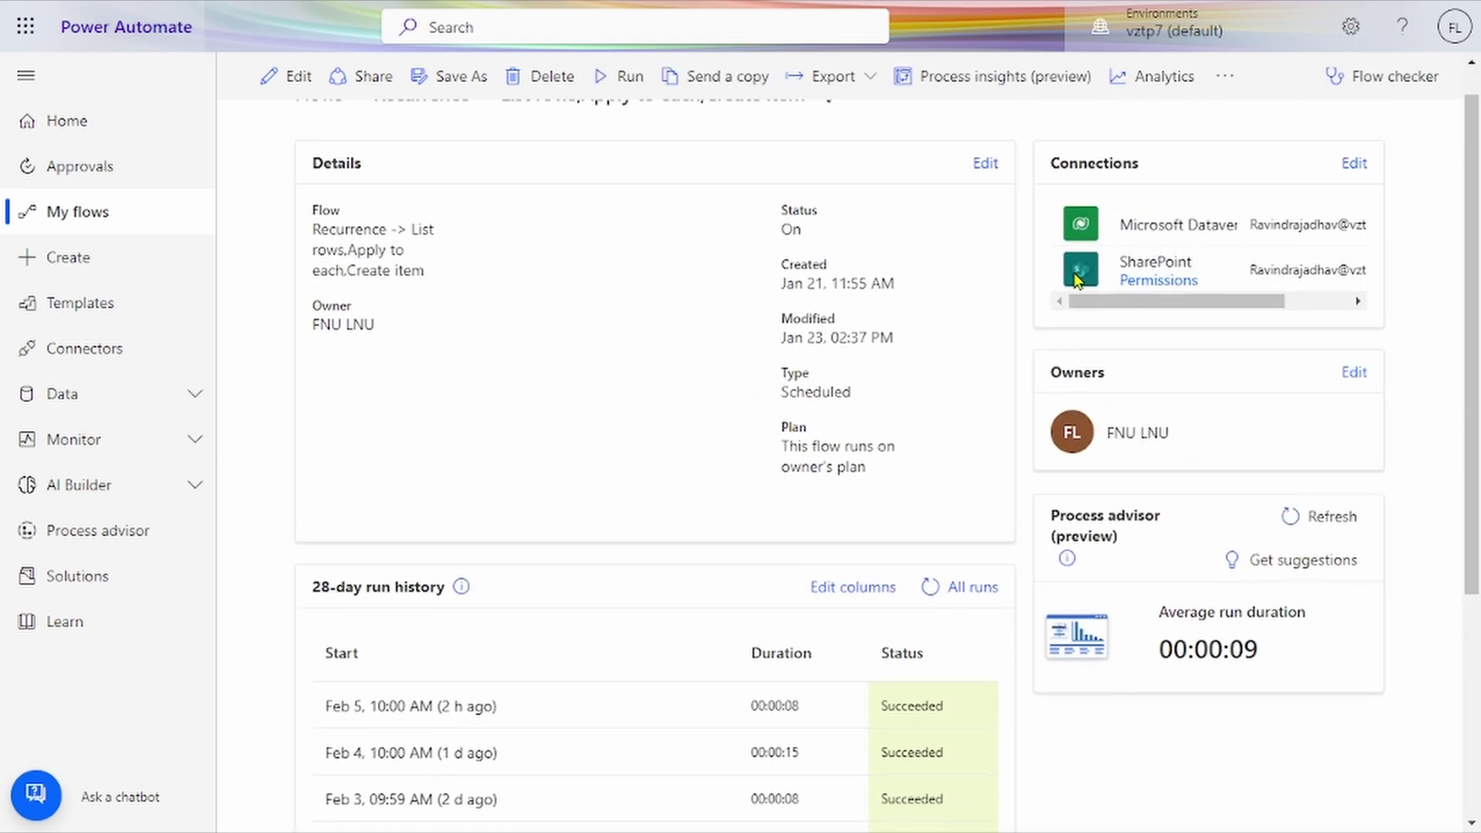
pyautogui.scroll(-2, 769, 798)
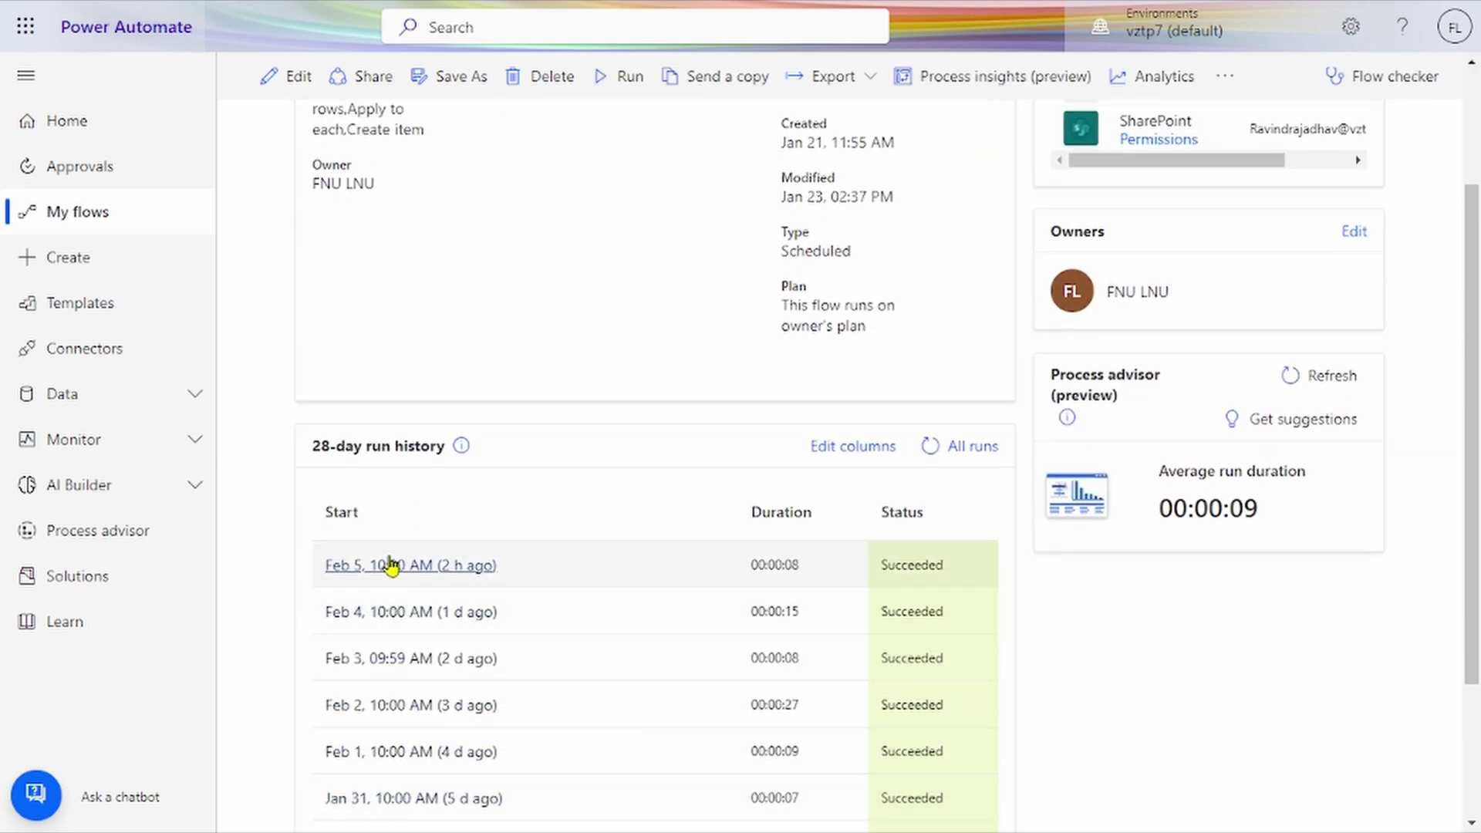
pyautogui.scroll(-3, 406, 655)
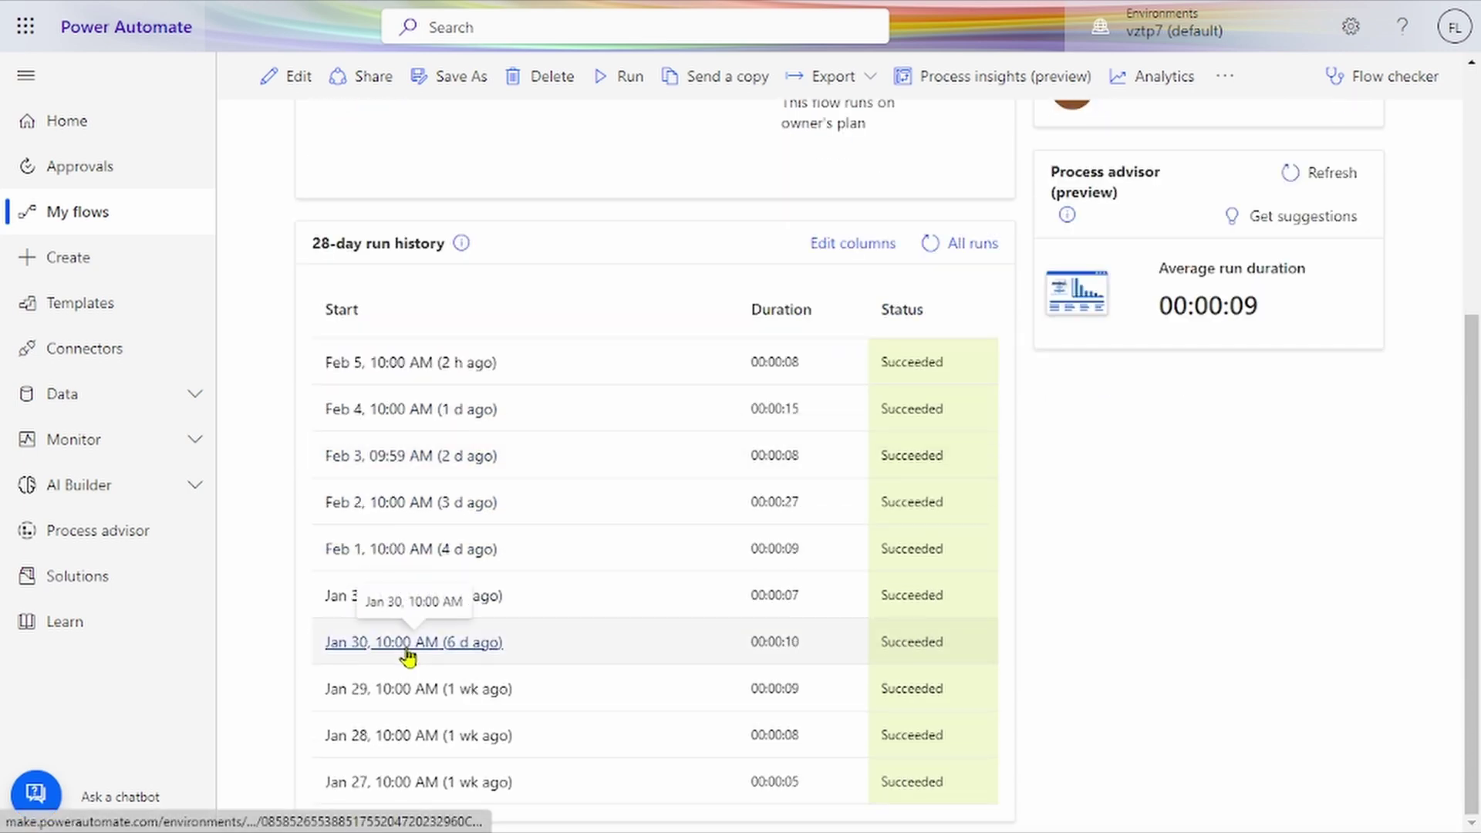
pyautogui.scroll(5, 678, 362)
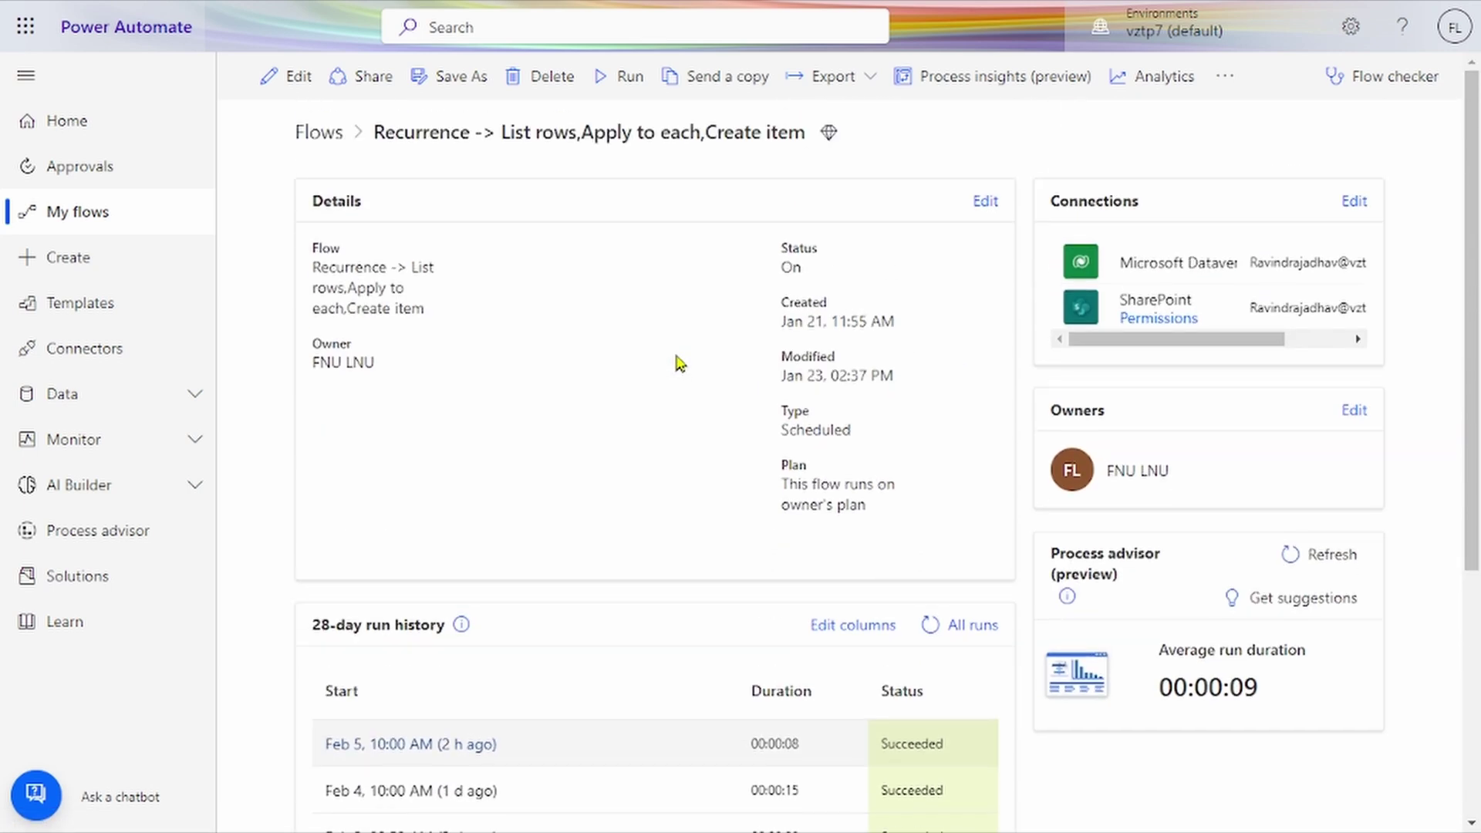
# Step: Open the backup flow in the editor and expand Recurrence, List rows and the Apply to each loop
pyautogui.click(285, 92)
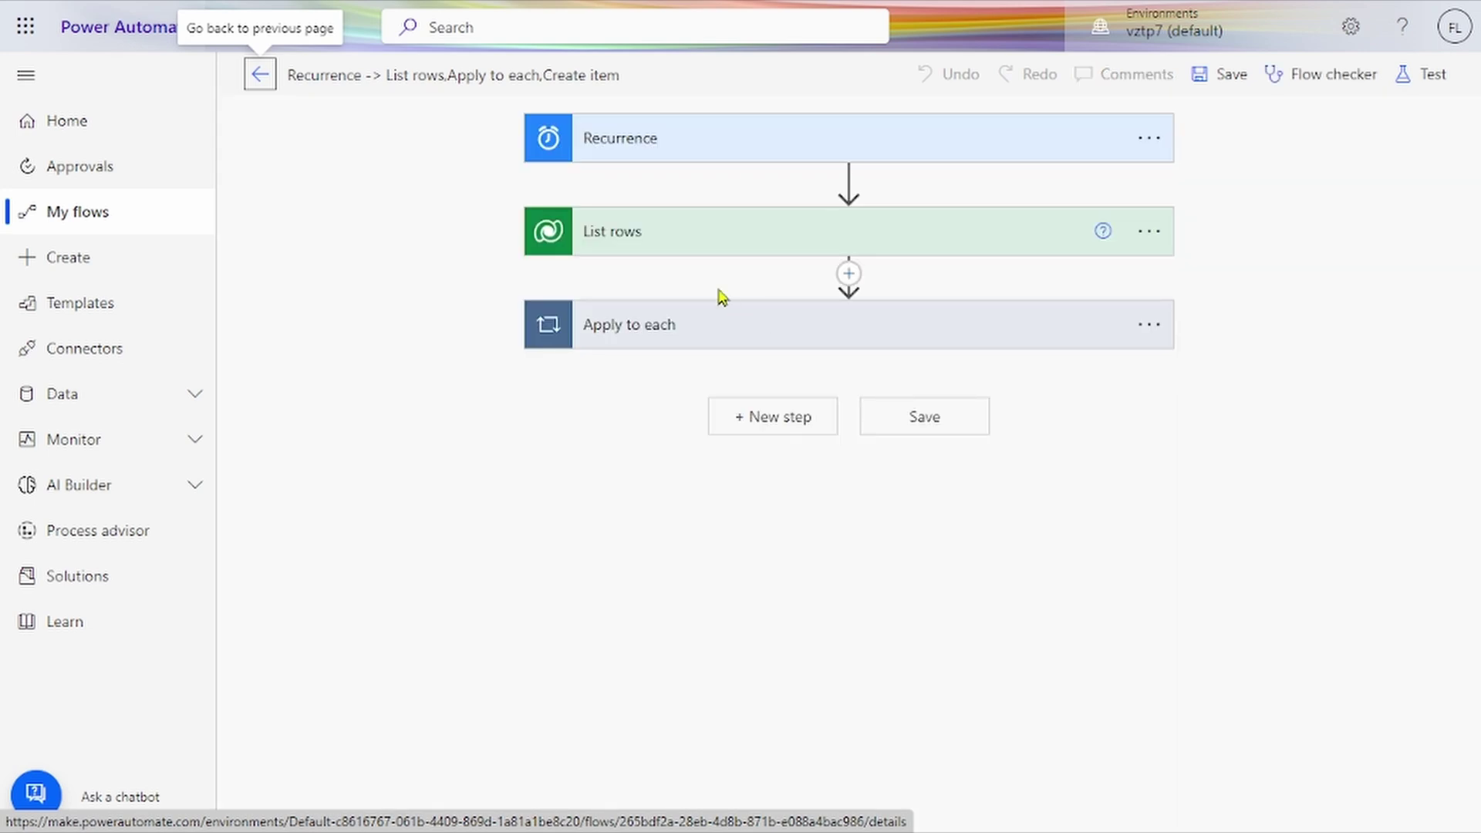
pyautogui.click(807, 148)
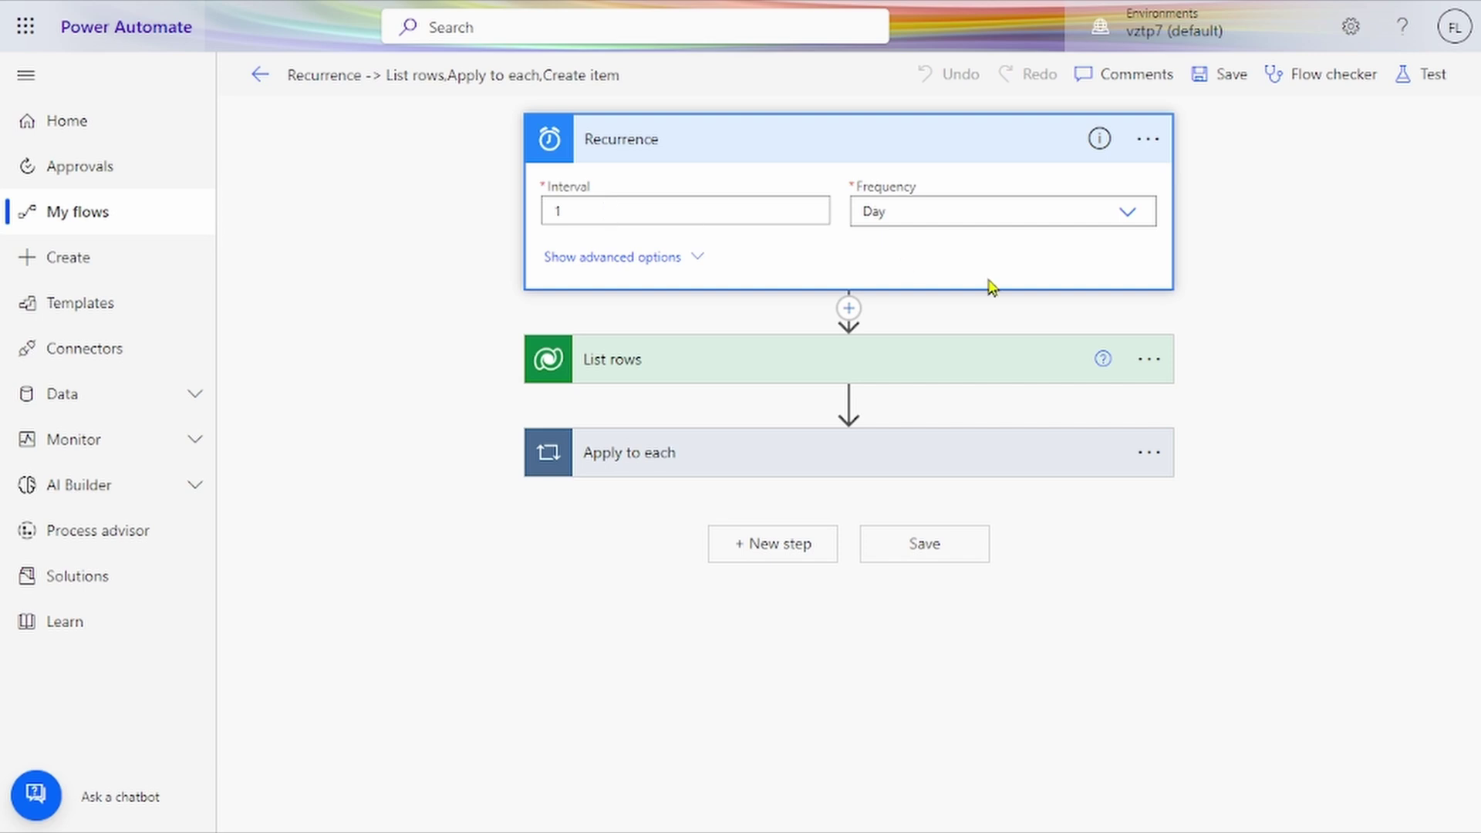
pyautogui.click(748, 366)
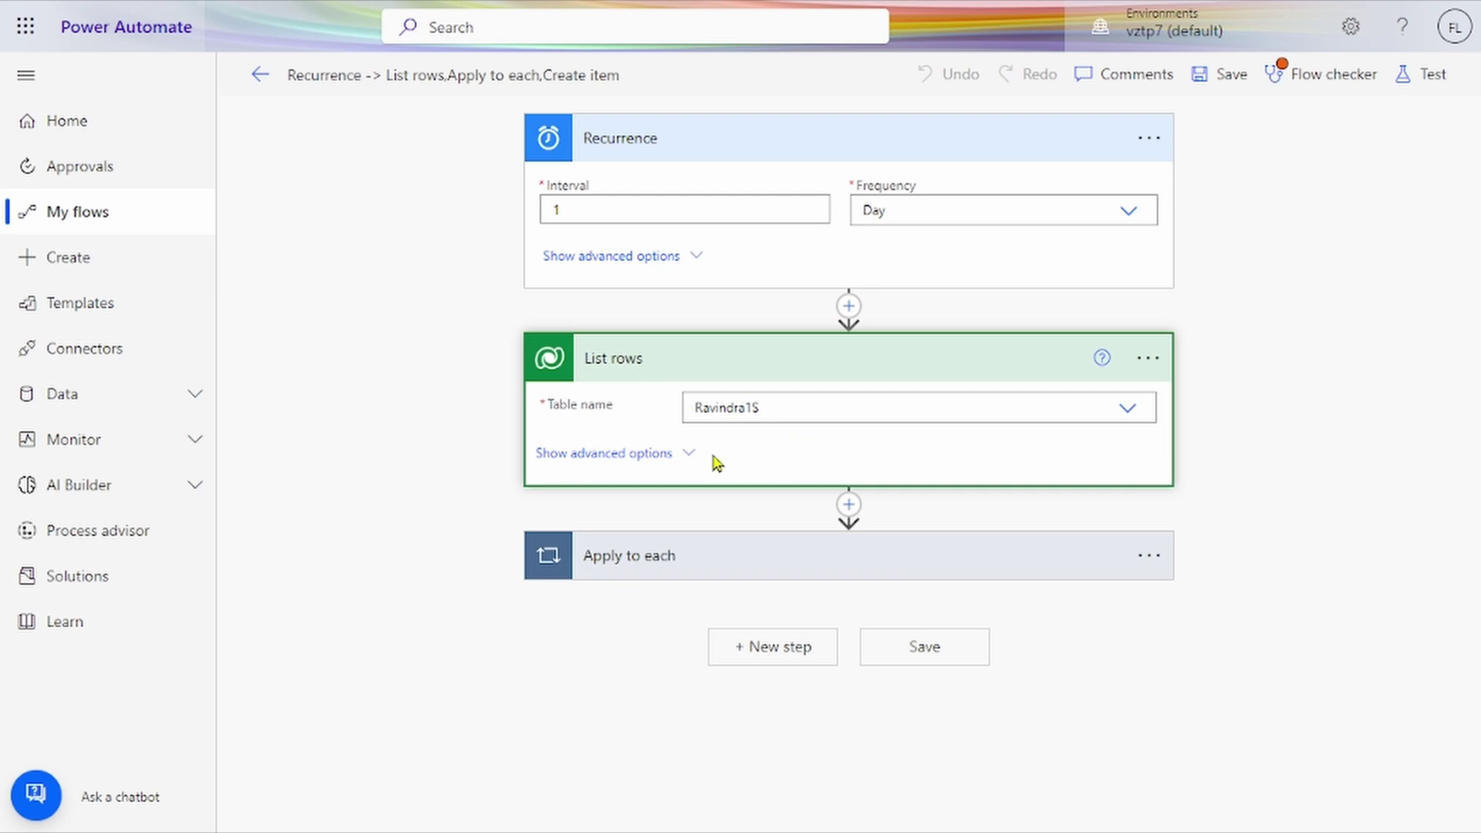
pyautogui.click(704, 572)
# Step: Expand the Condition and Get items settings, revealing the Filter Query Title eq 'Name'
pyautogui.scroll(-3, 704, 571)
pyautogui.click(704, 572)
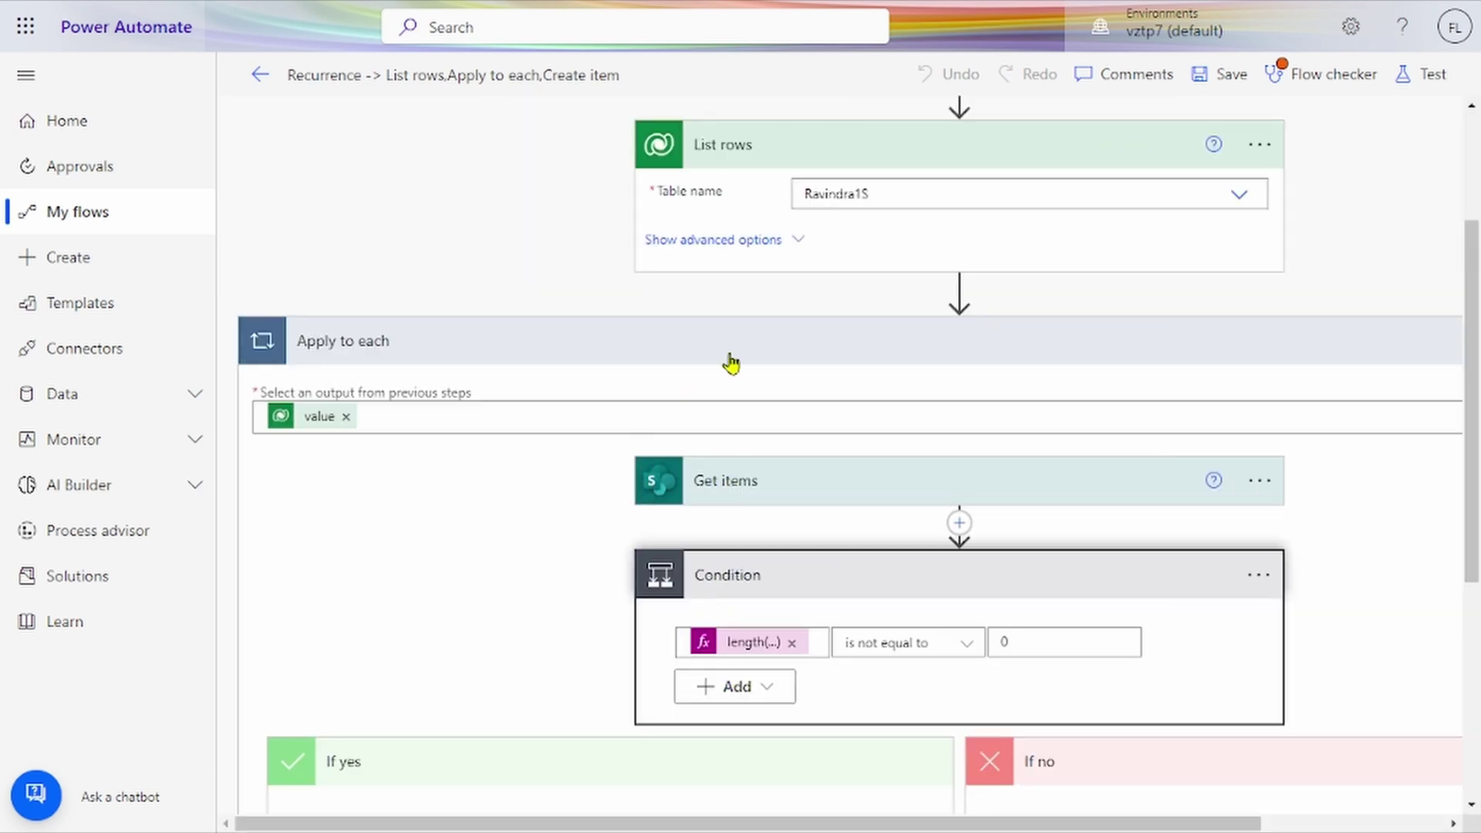
pyautogui.scroll(-2, 753, 347)
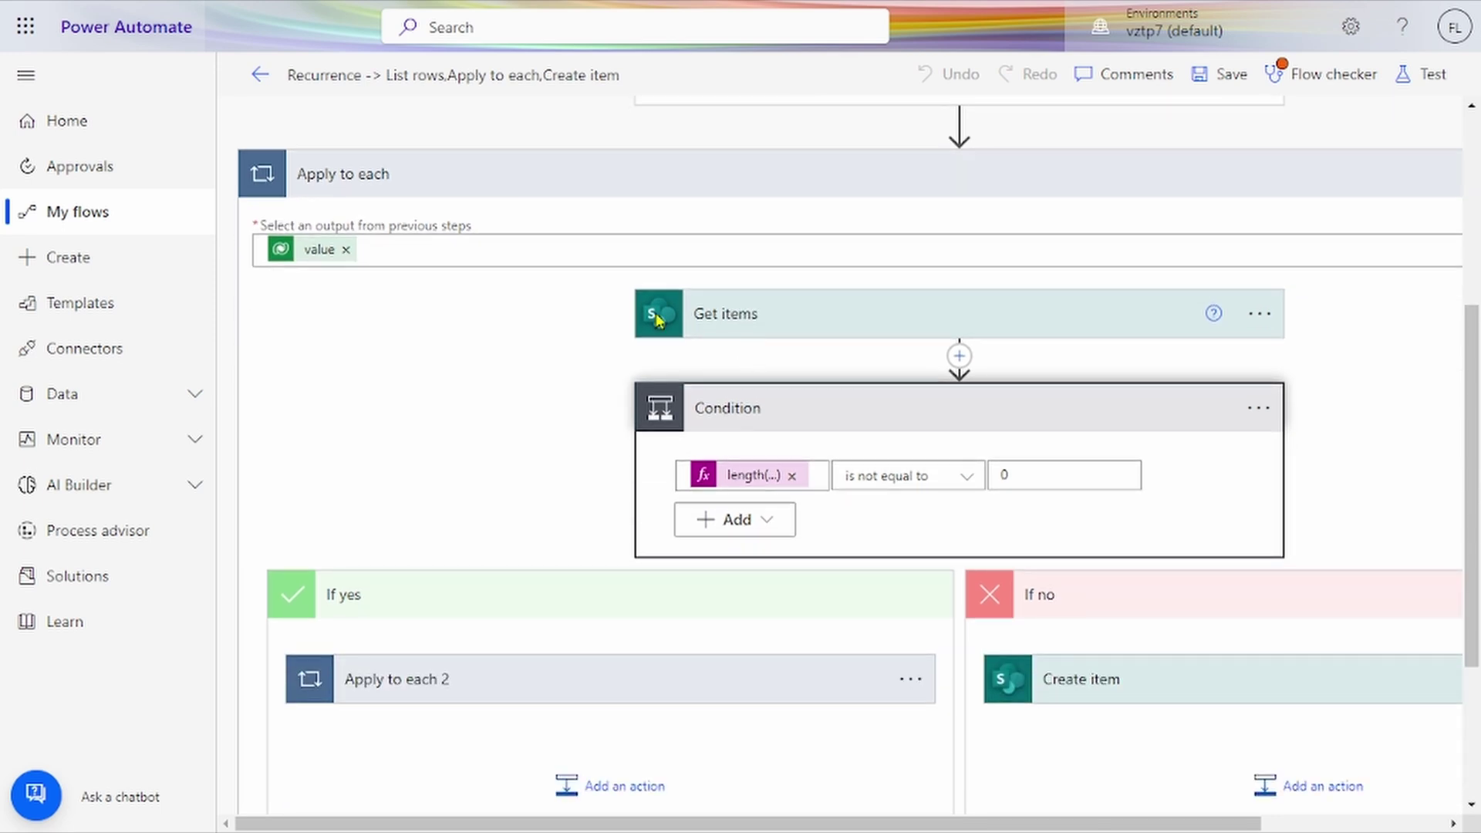
pyautogui.click(733, 320)
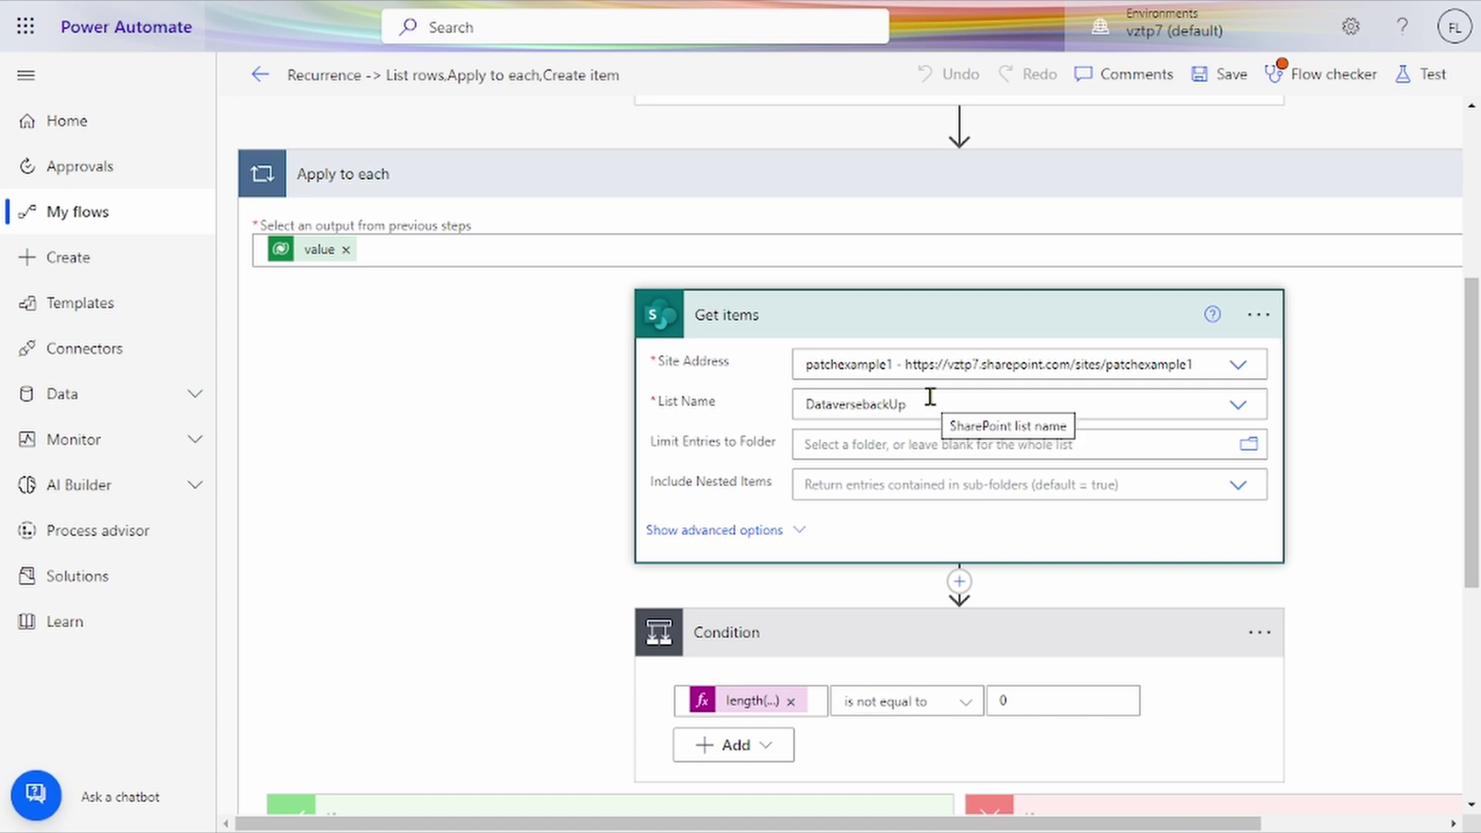
pyautogui.scroll(-2, 930, 397)
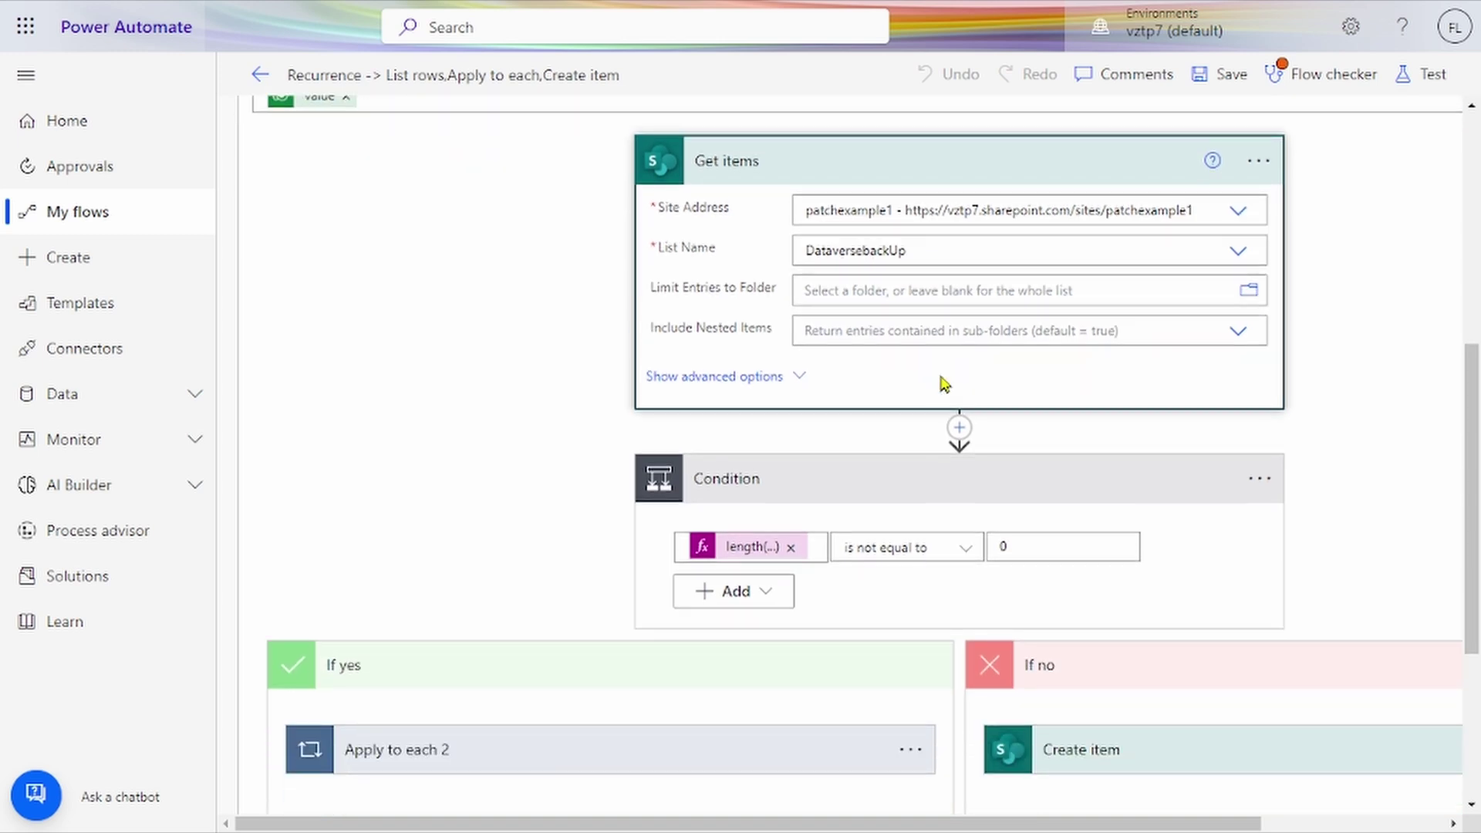
pyautogui.click(753, 383)
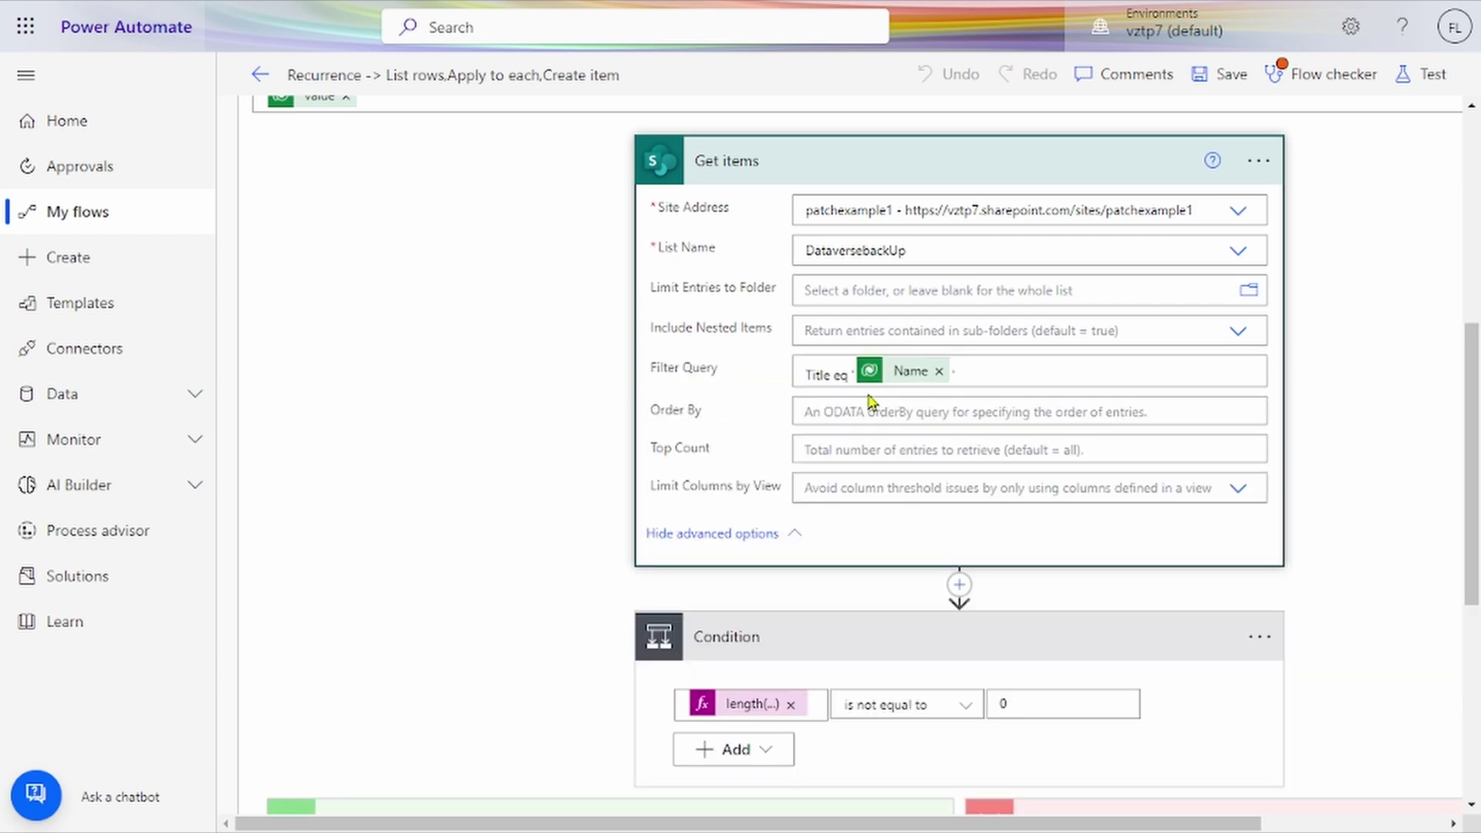
pyautogui.scroll(-4, 870, 400)
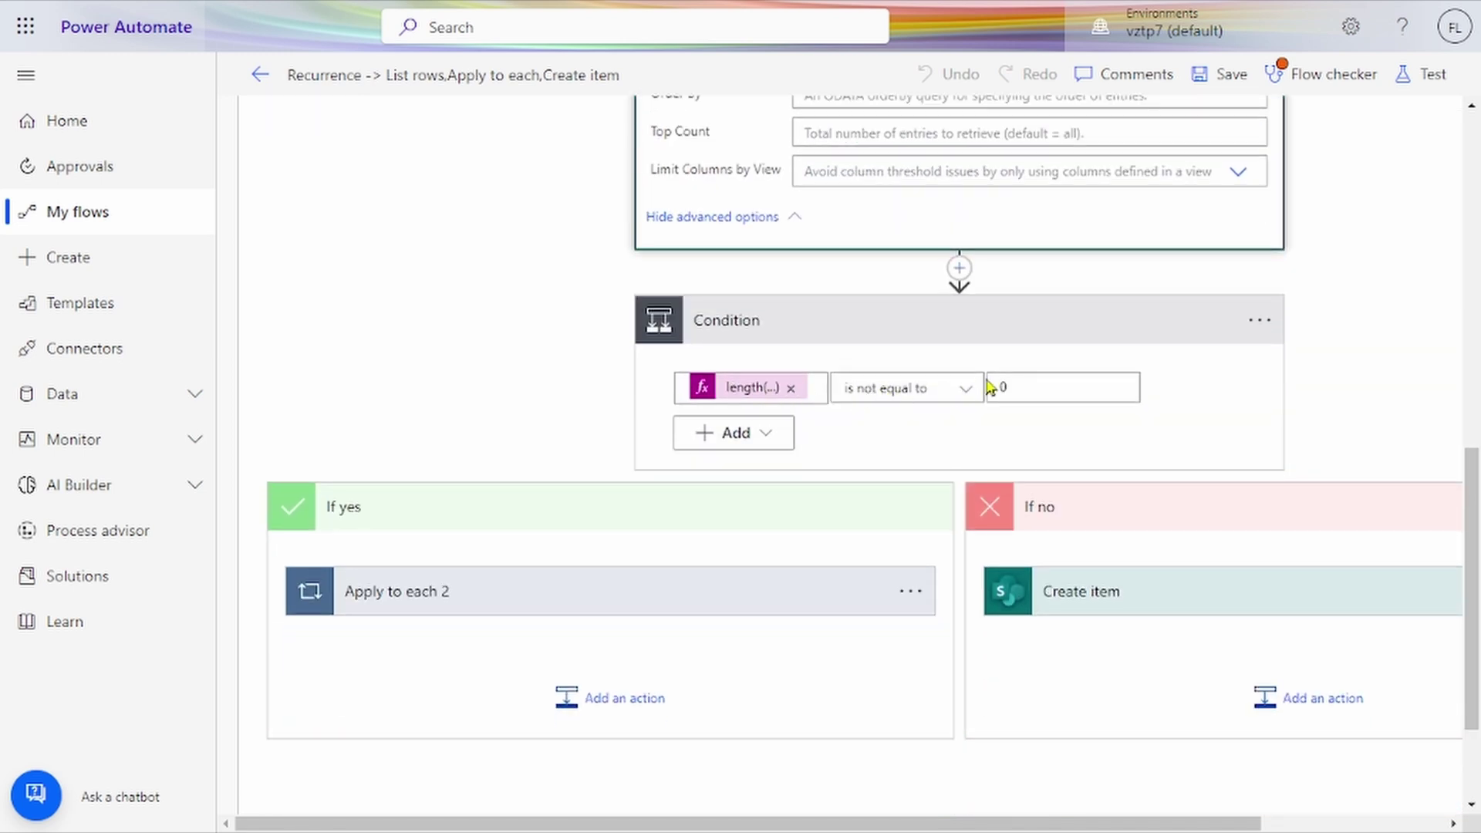
pyautogui.click(763, 388)
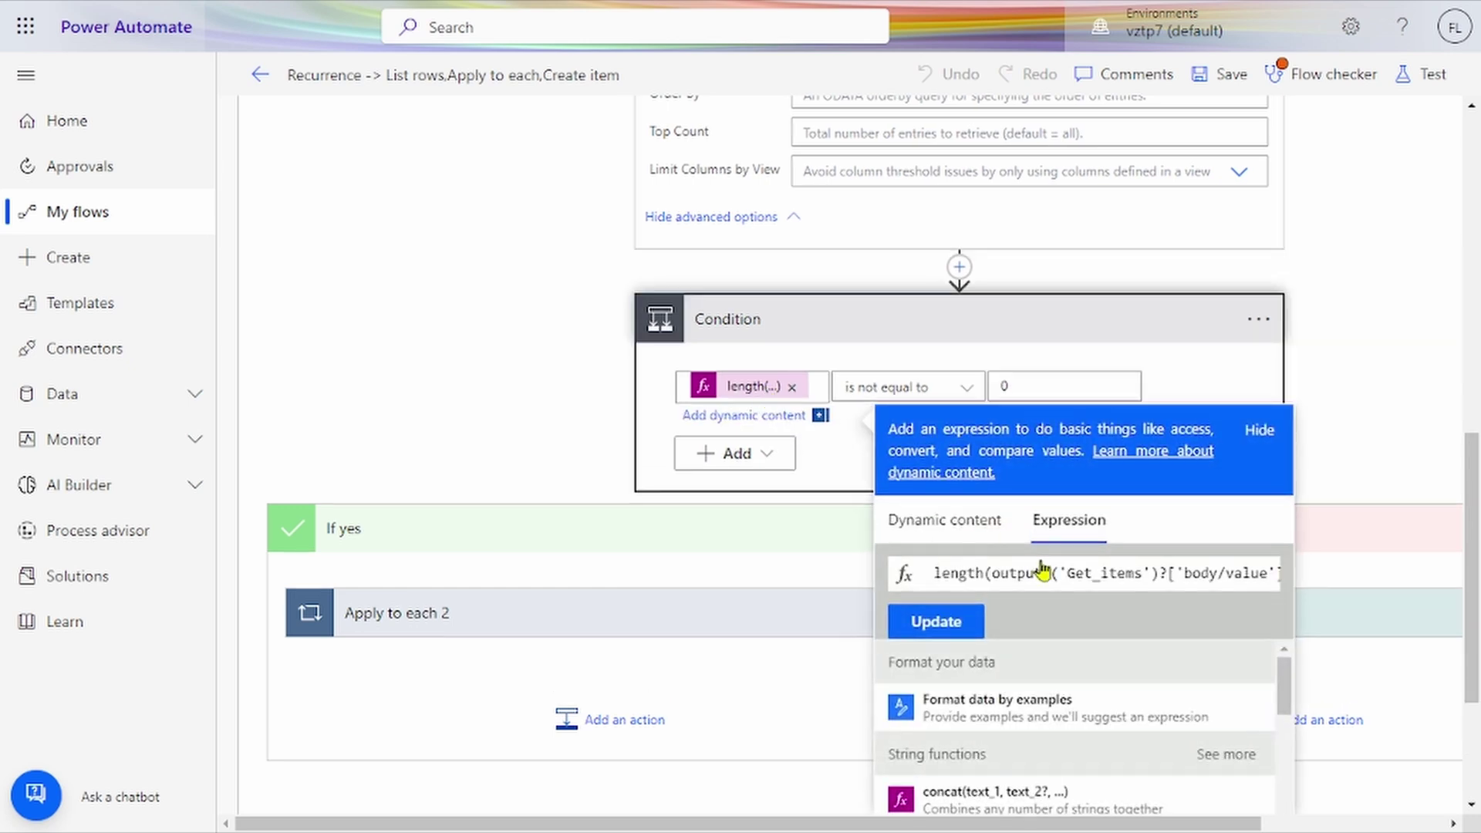
pyautogui.click(1084, 572)
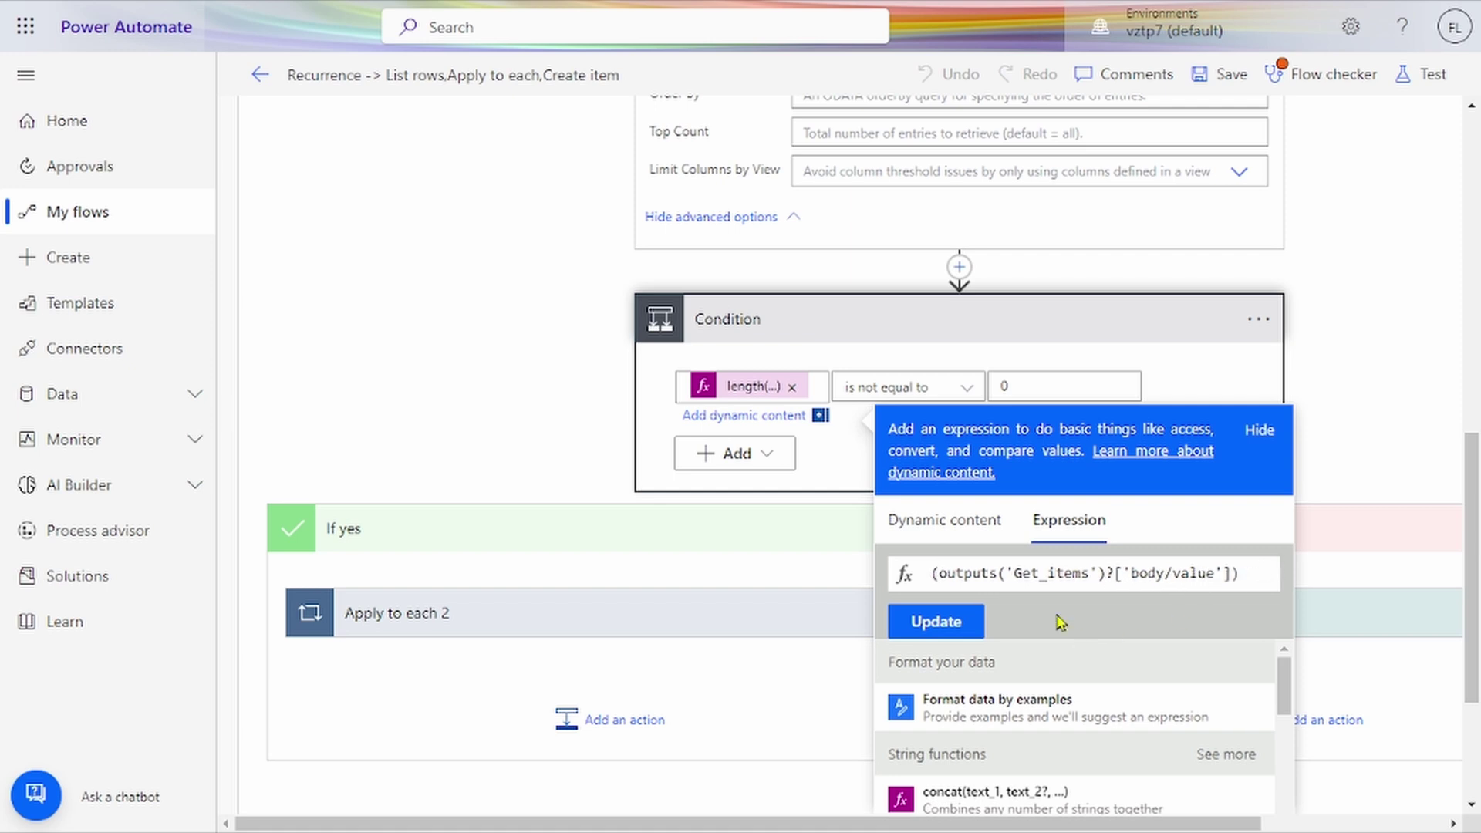
pyautogui.write('length')
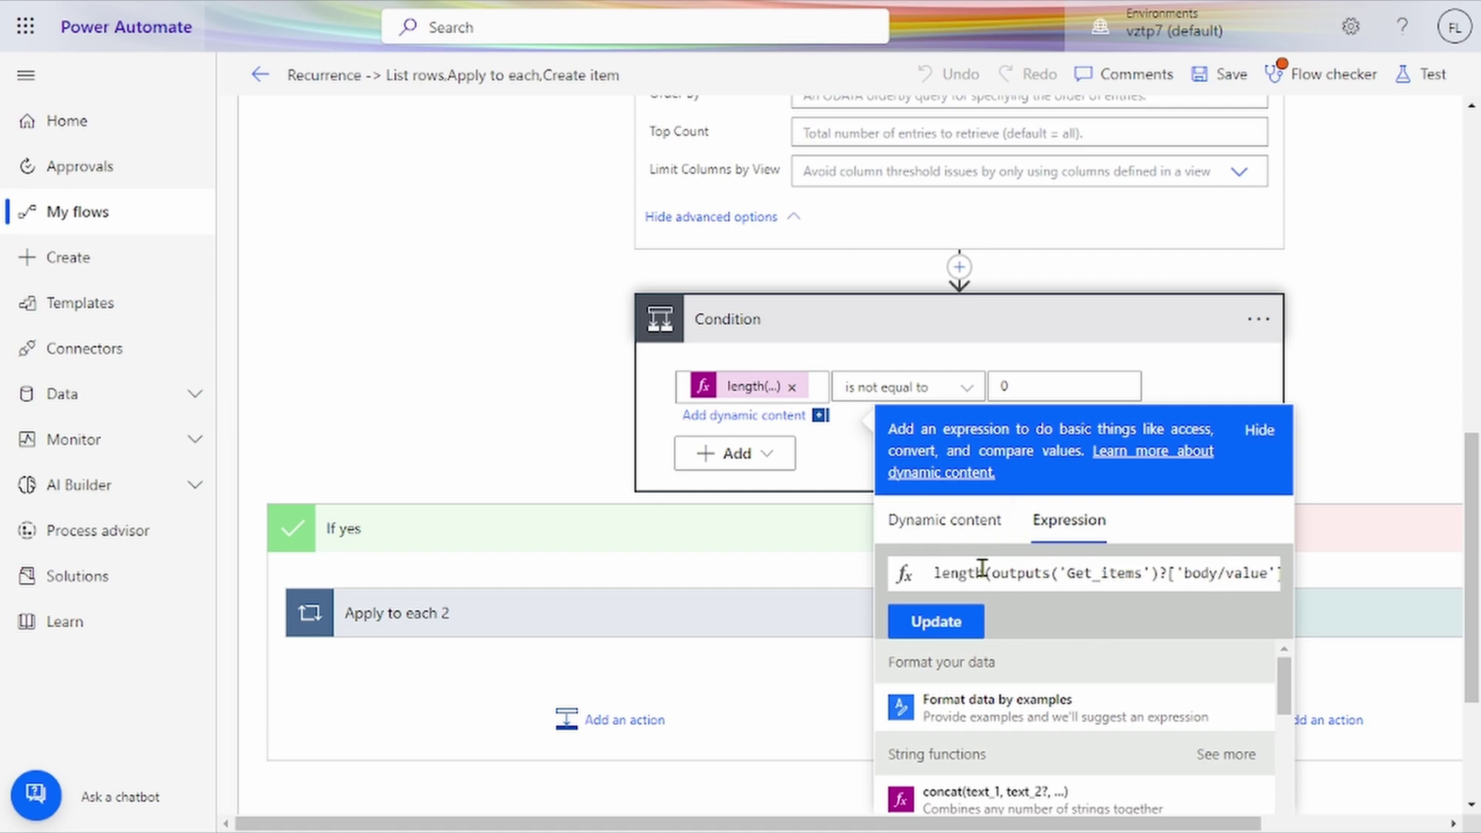
pyautogui.click(951, 518)
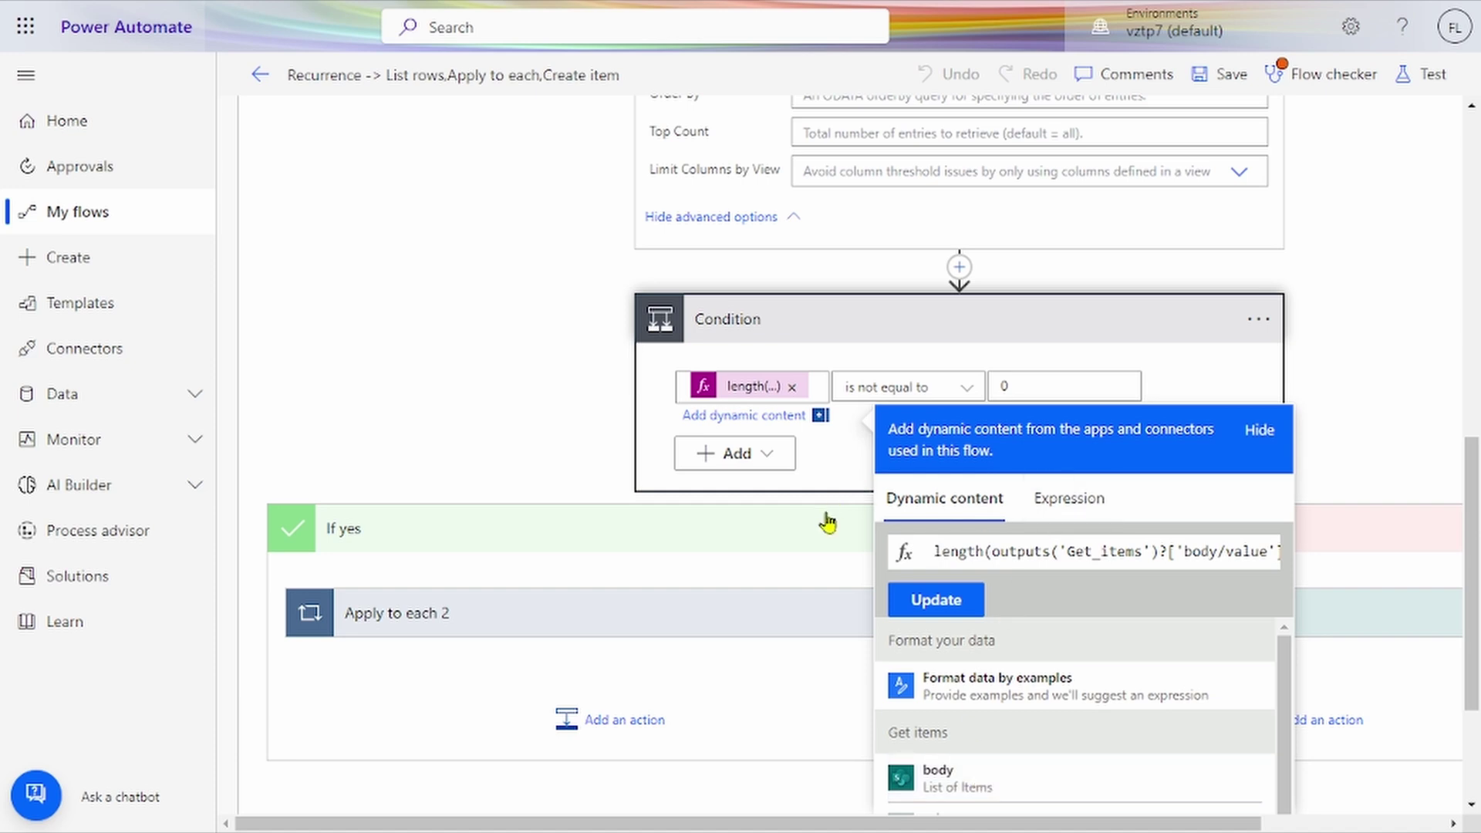
pyautogui.click(478, 355)
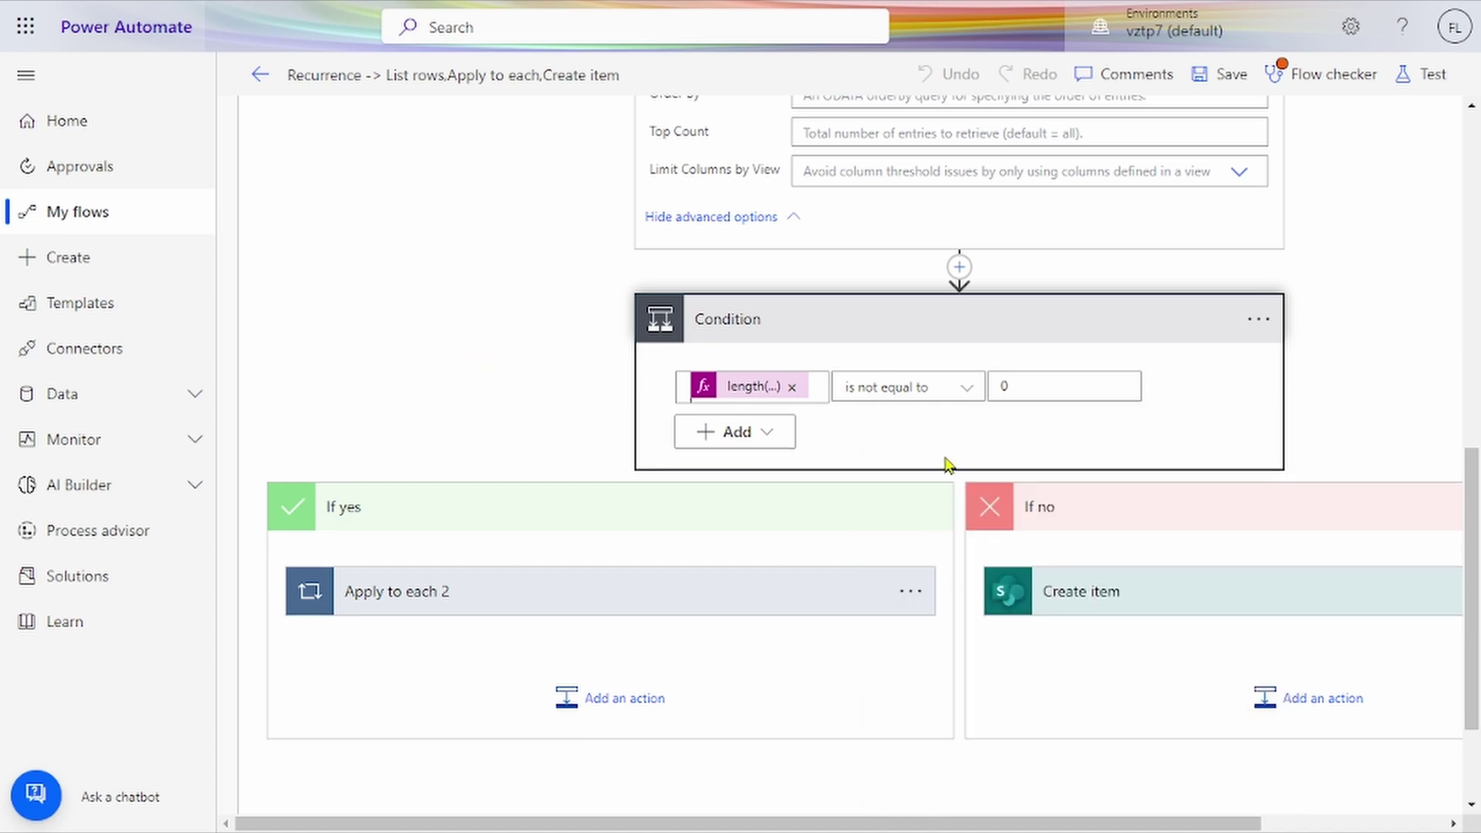
pyautogui.scroll(-1, 926, 594)
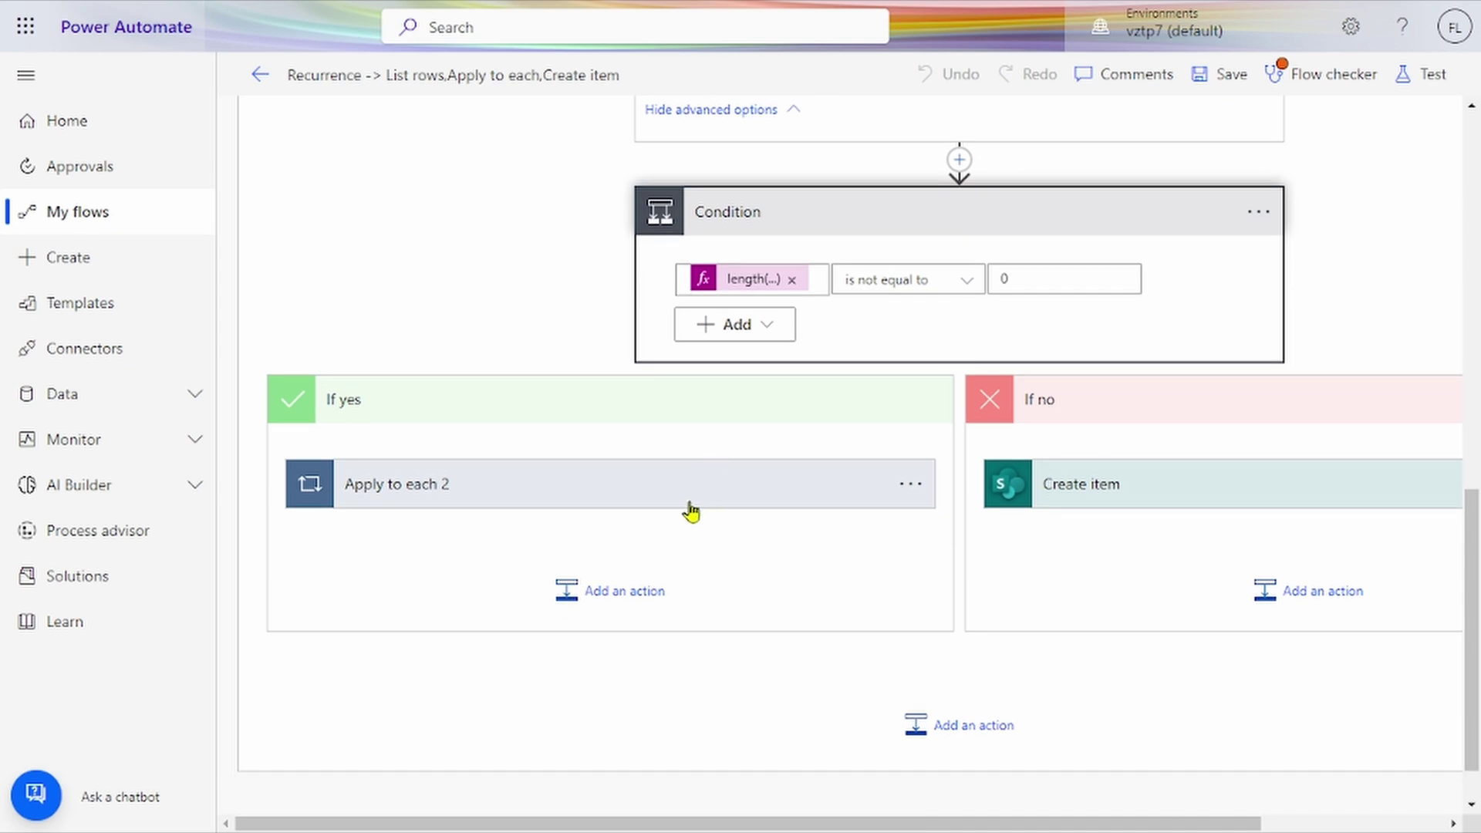
# Step: Expand Apply to each 2's Update item and the If no branch's Create item mapping Name to Title
pyautogui.click(690, 505)
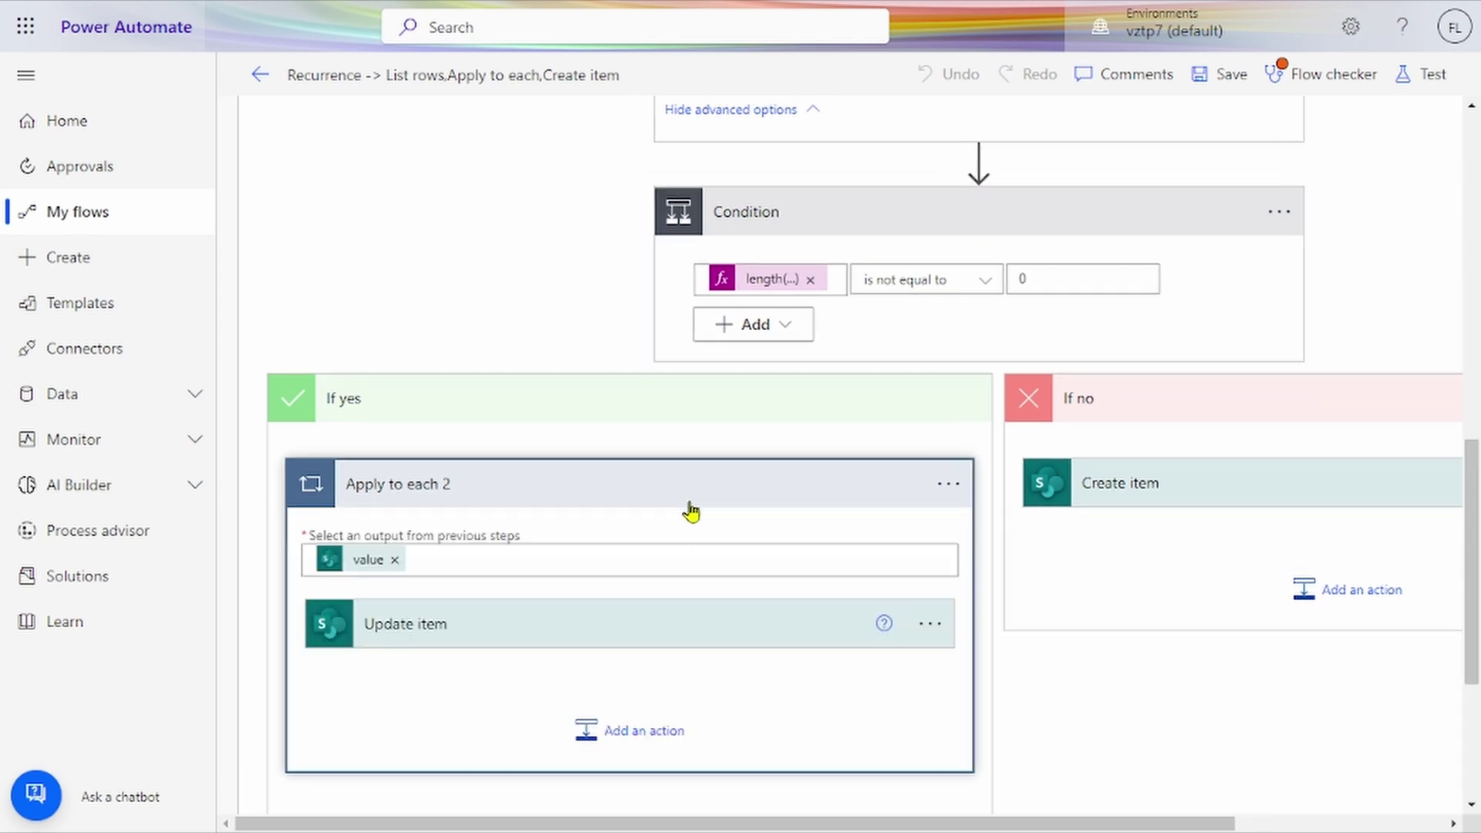
pyautogui.click(584, 647)
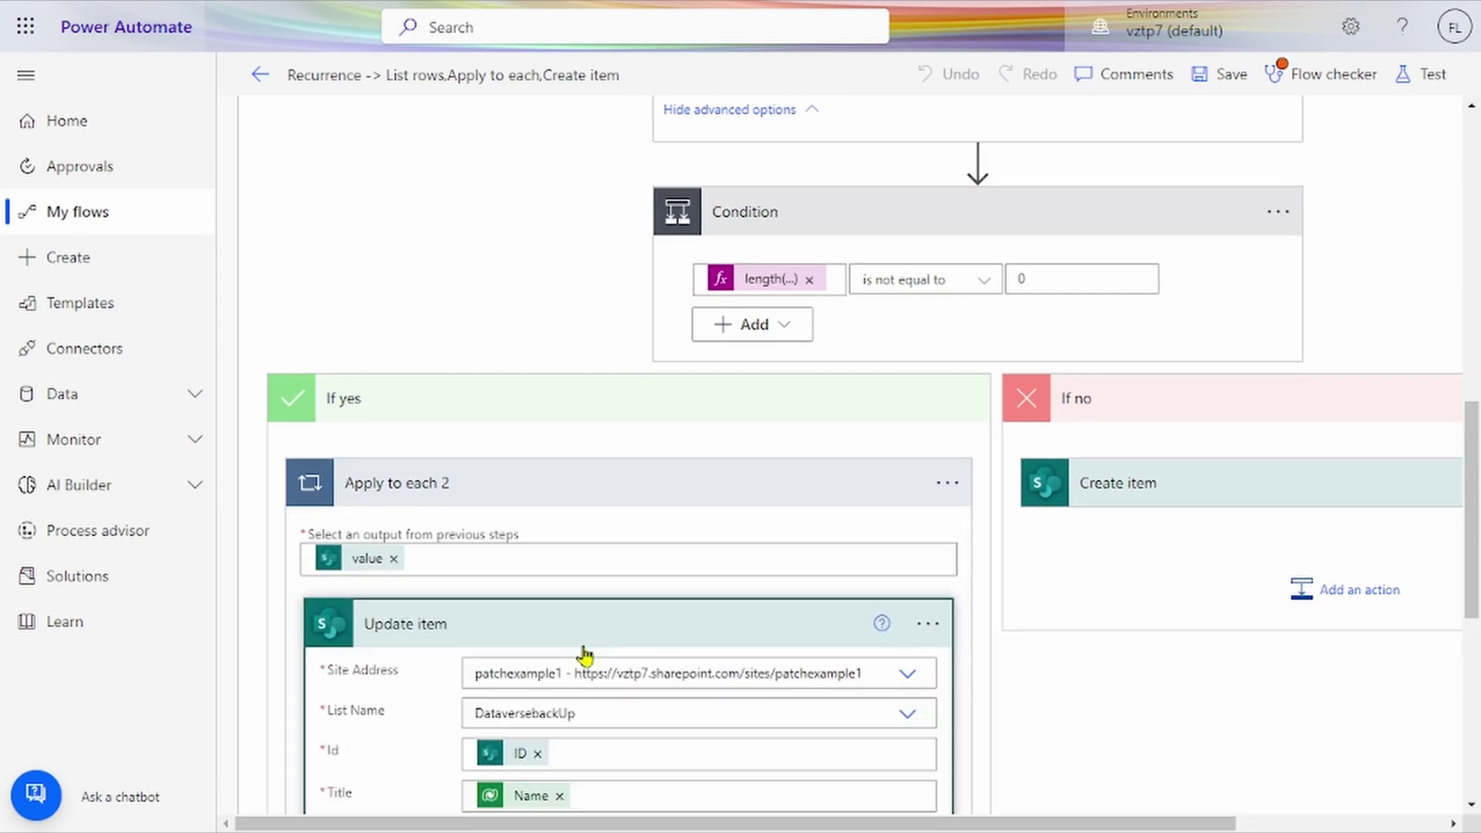
pyautogui.scroll(-3, 584, 654)
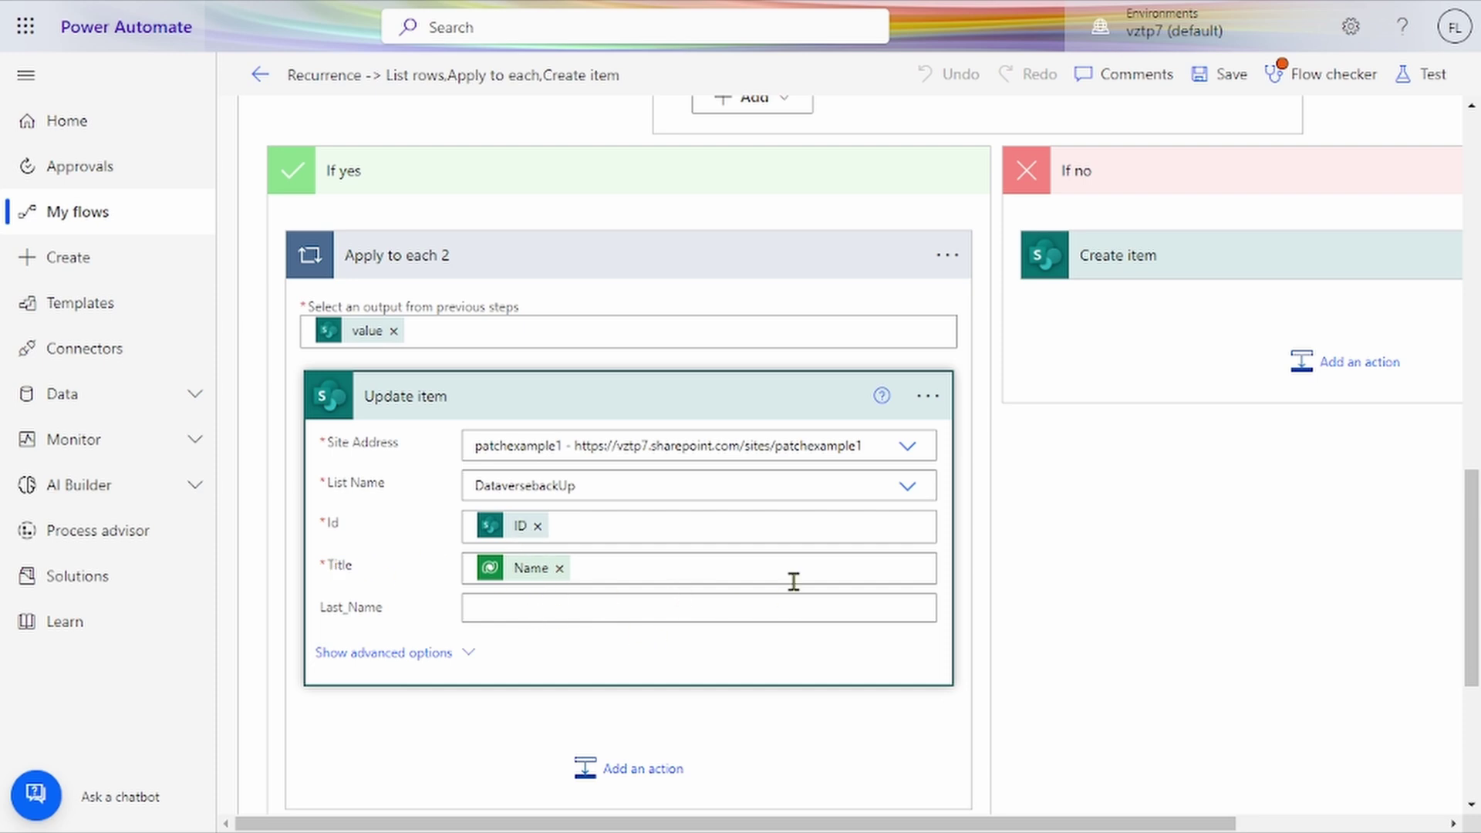
pyautogui.hscroll(3, 794, 581)
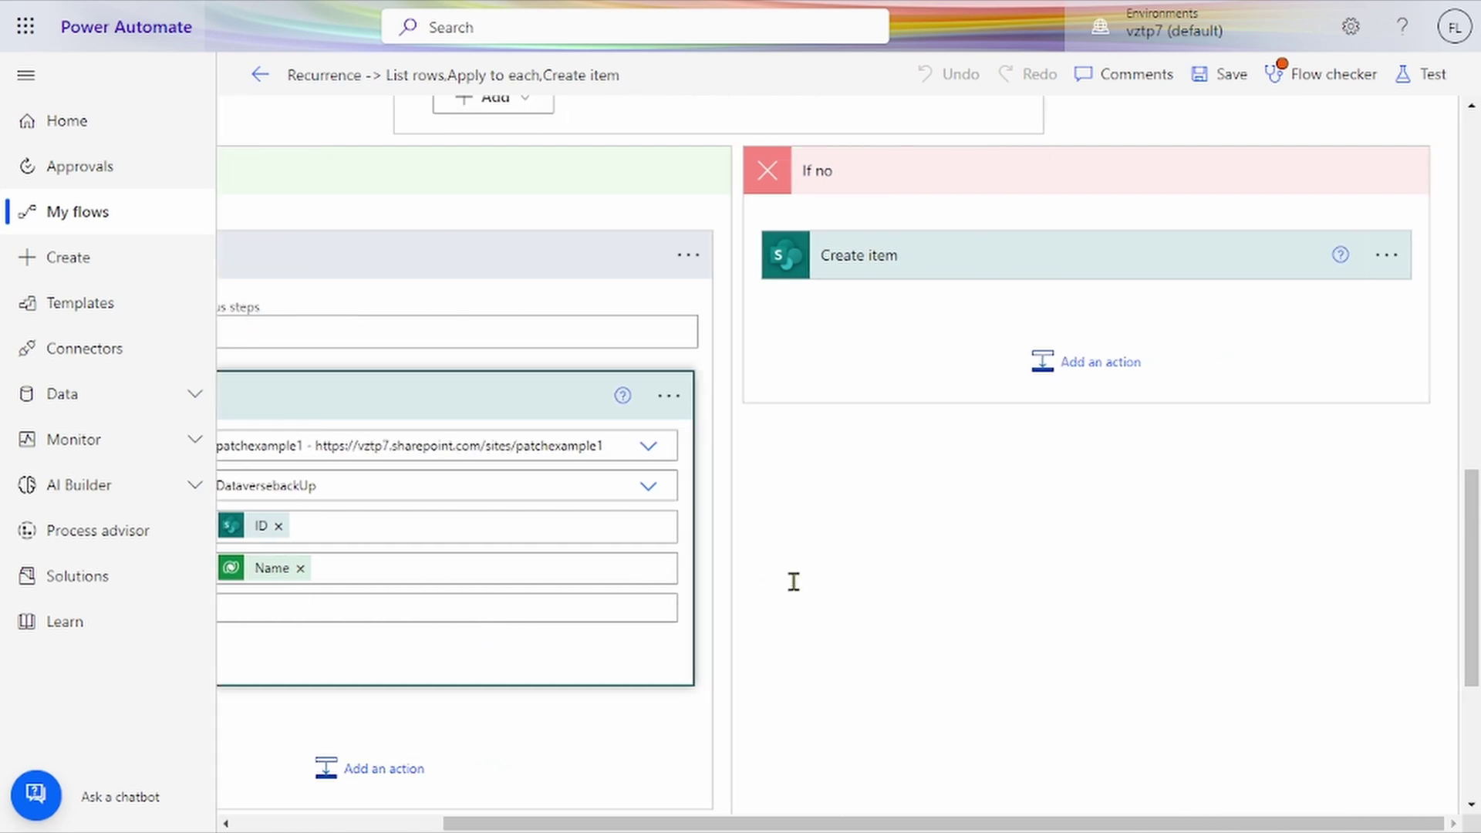
pyautogui.click(1062, 266)
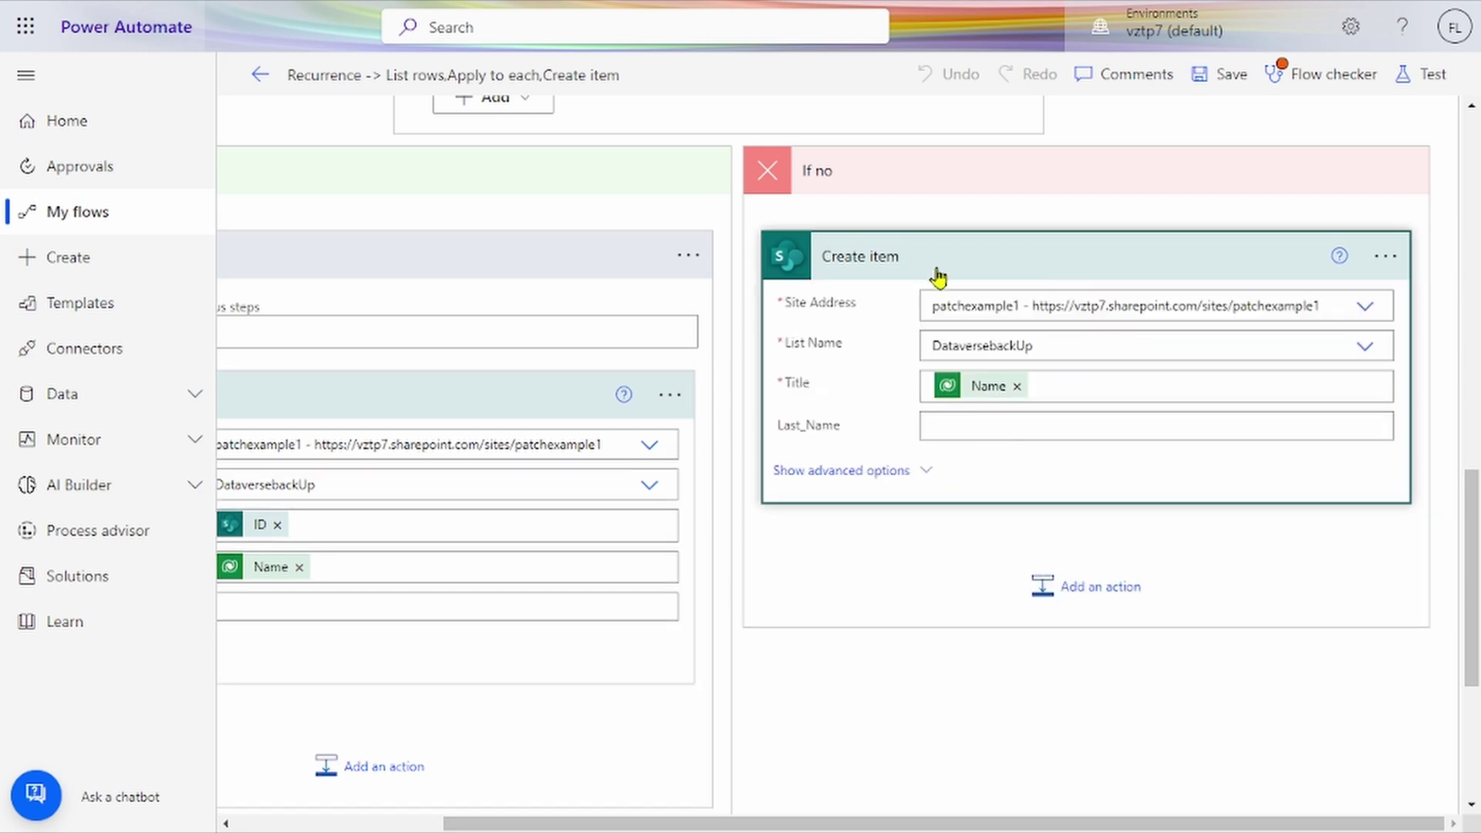
pyautogui.scroll(15, 1011, 540)
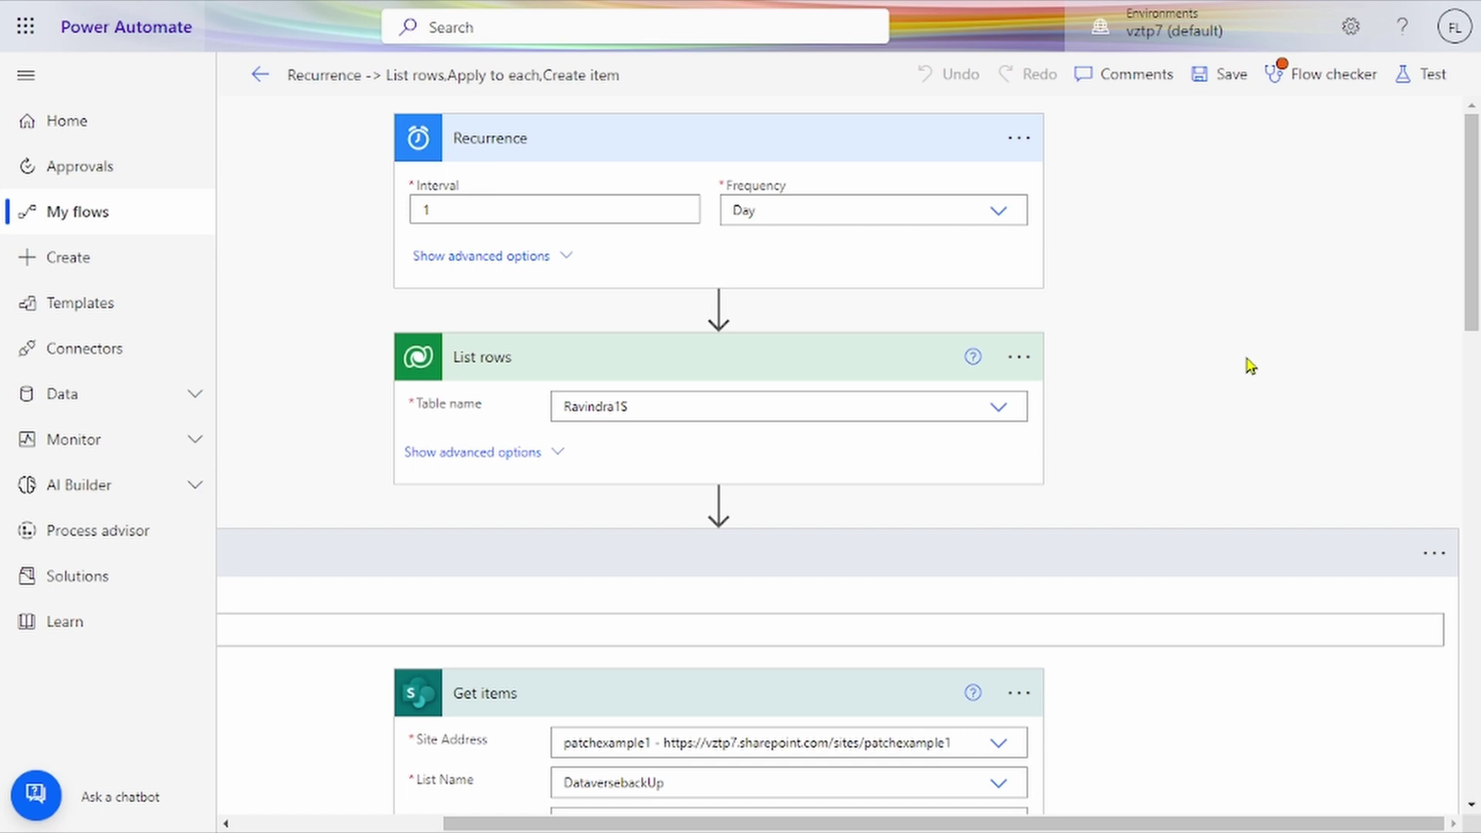
# Step: Switch to the Chrome blog window, zoom out, and scroll down to the Random Posts list
pyautogui.hotkey('alt', 'Tab')
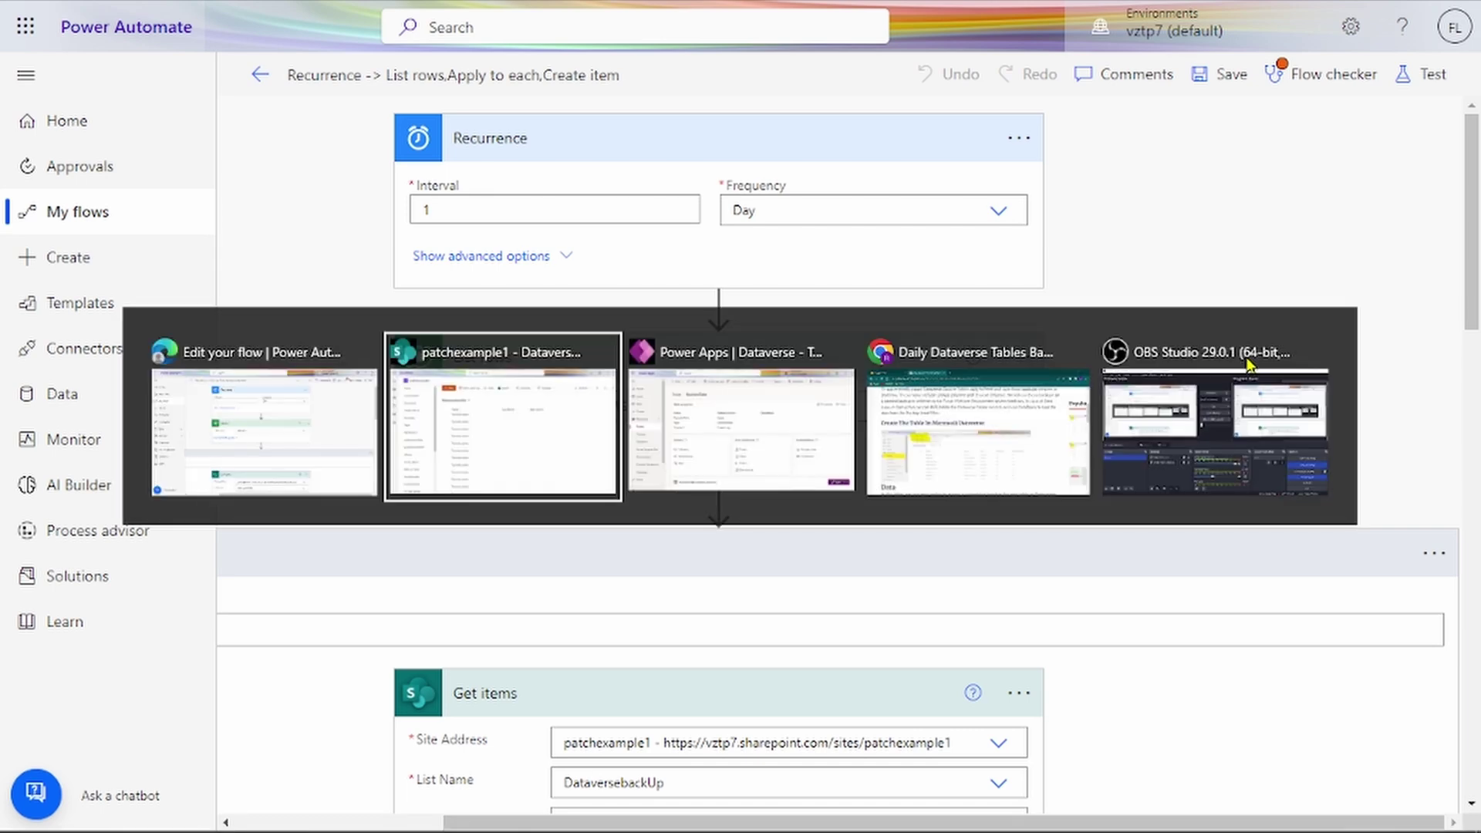
pyautogui.hotkey('alt', 'Tab')
pyautogui.hotkey('alt', 'Tab')
pyautogui.hotkey('ctrl', '0')
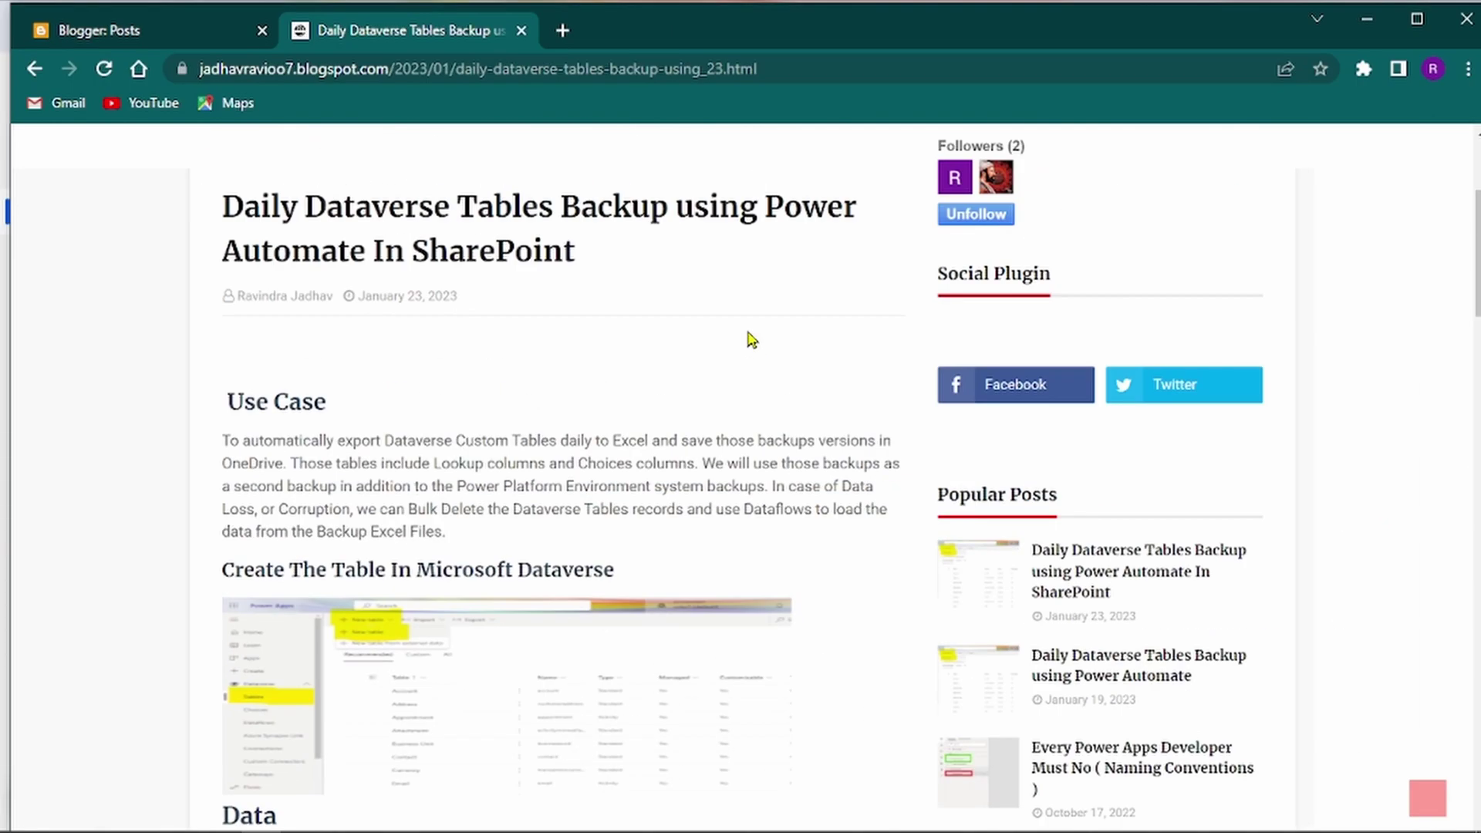
pyautogui.scroll(-6, 752, 339)
pyautogui.scroll(-15, 752, 339)
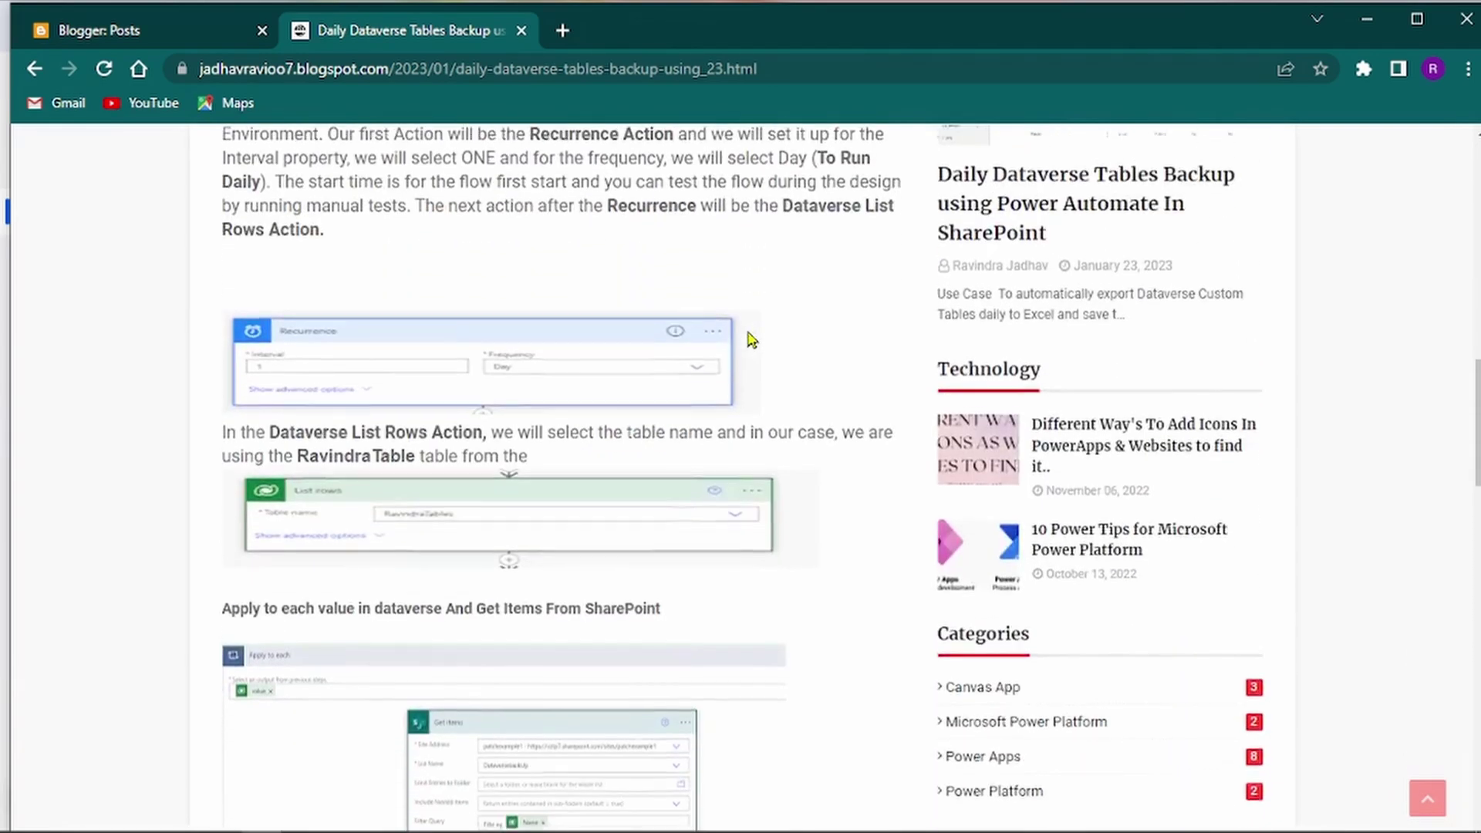
pyautogui.scroll(-5, 752, 340)
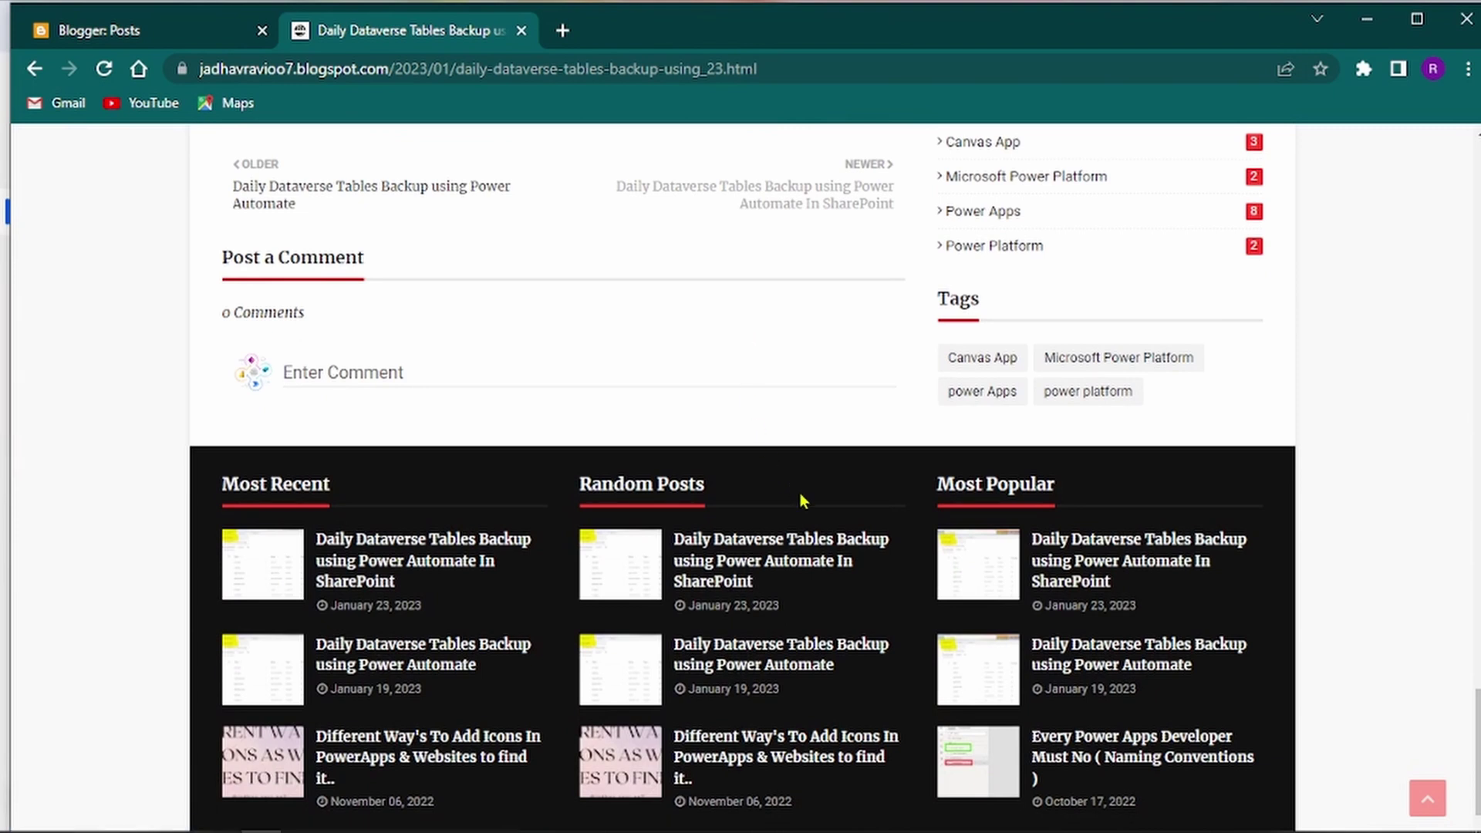
# Step: Open 'Daily Dataverse Tables Backup using Power Automate In SharePoint' from Random Posts and skim it
pyautogui.click(744, 578)
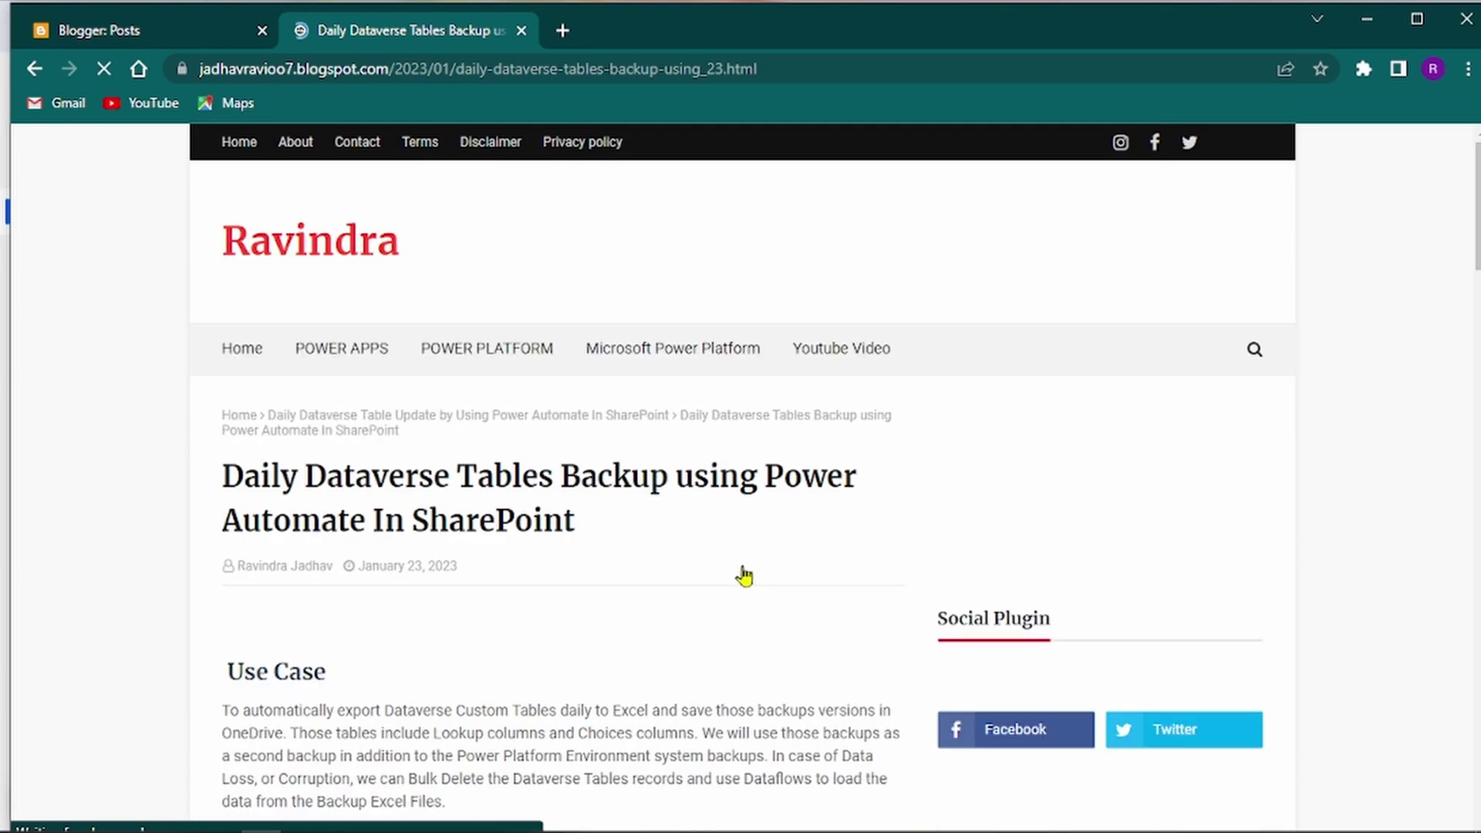
pyautogui.scroll(-7, 744, 576)
pyautogui.scroll(4, 744, 576)
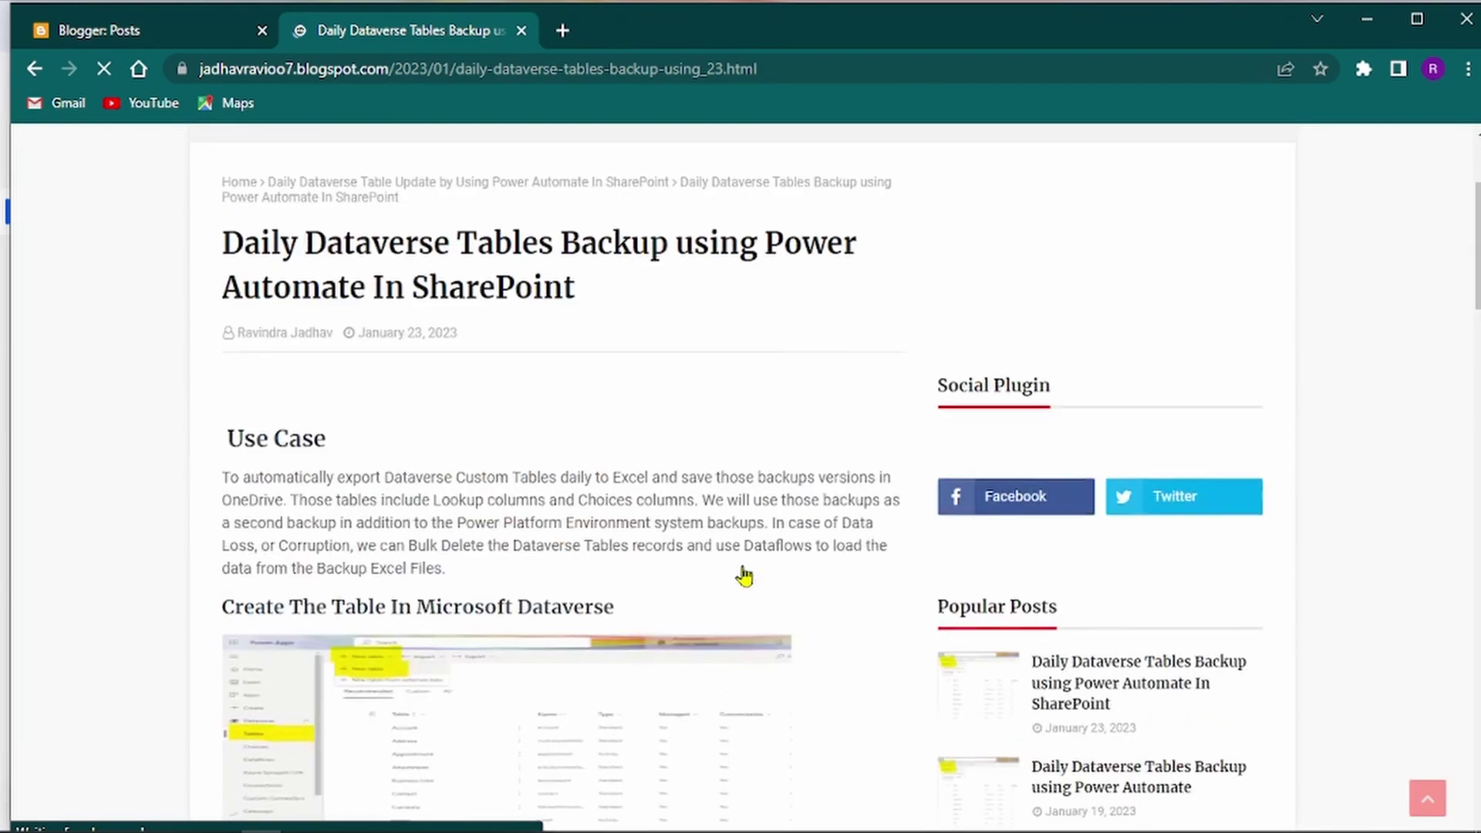
pyautogui.scroll(-13, 744, 576)
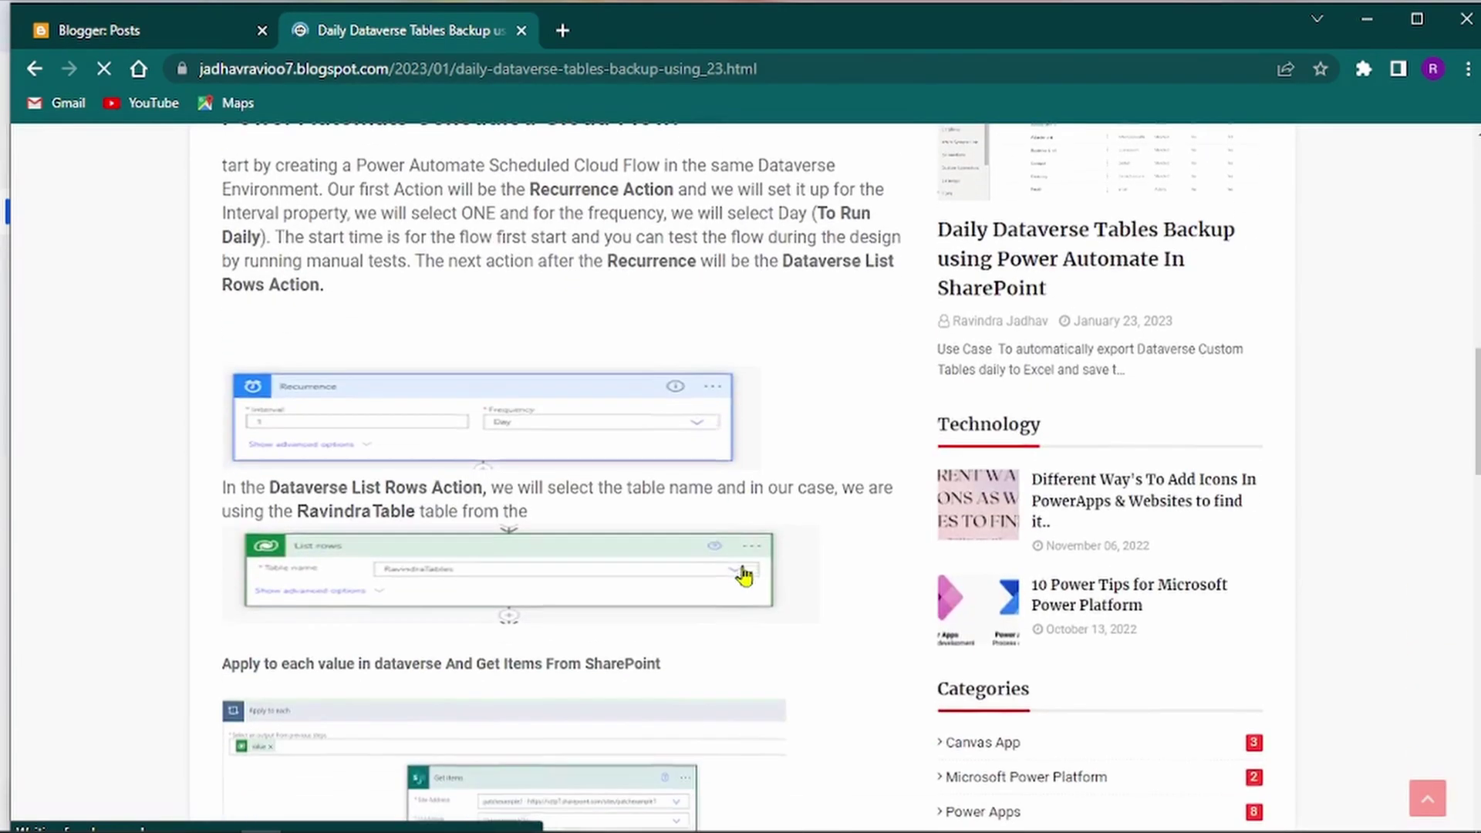
pyautogui.scroll(-12, 744, 576)
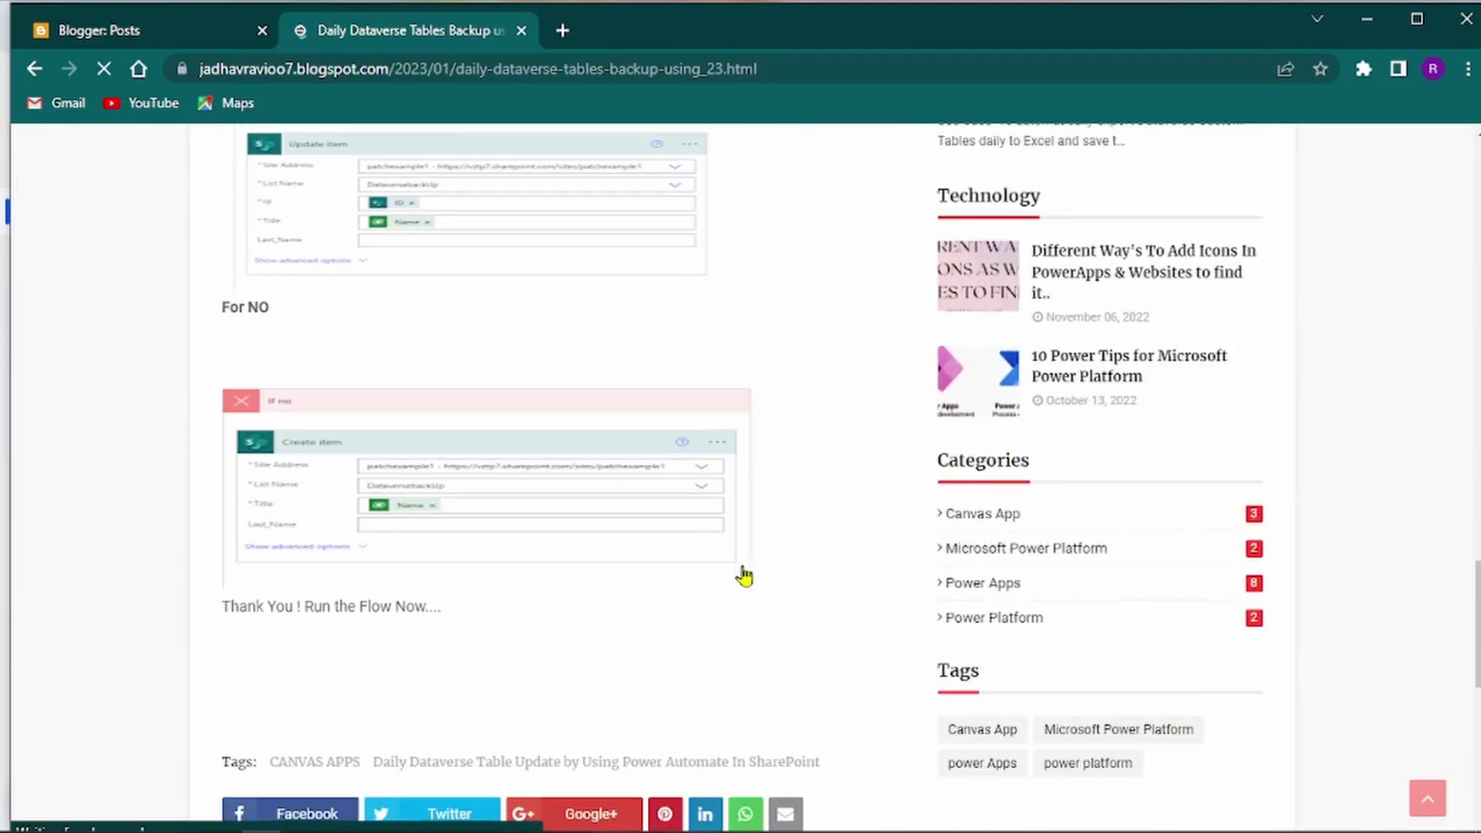
pyautogui.scroll(-7, 744, 576)
pyautogui.scroll(20, 744, 576)
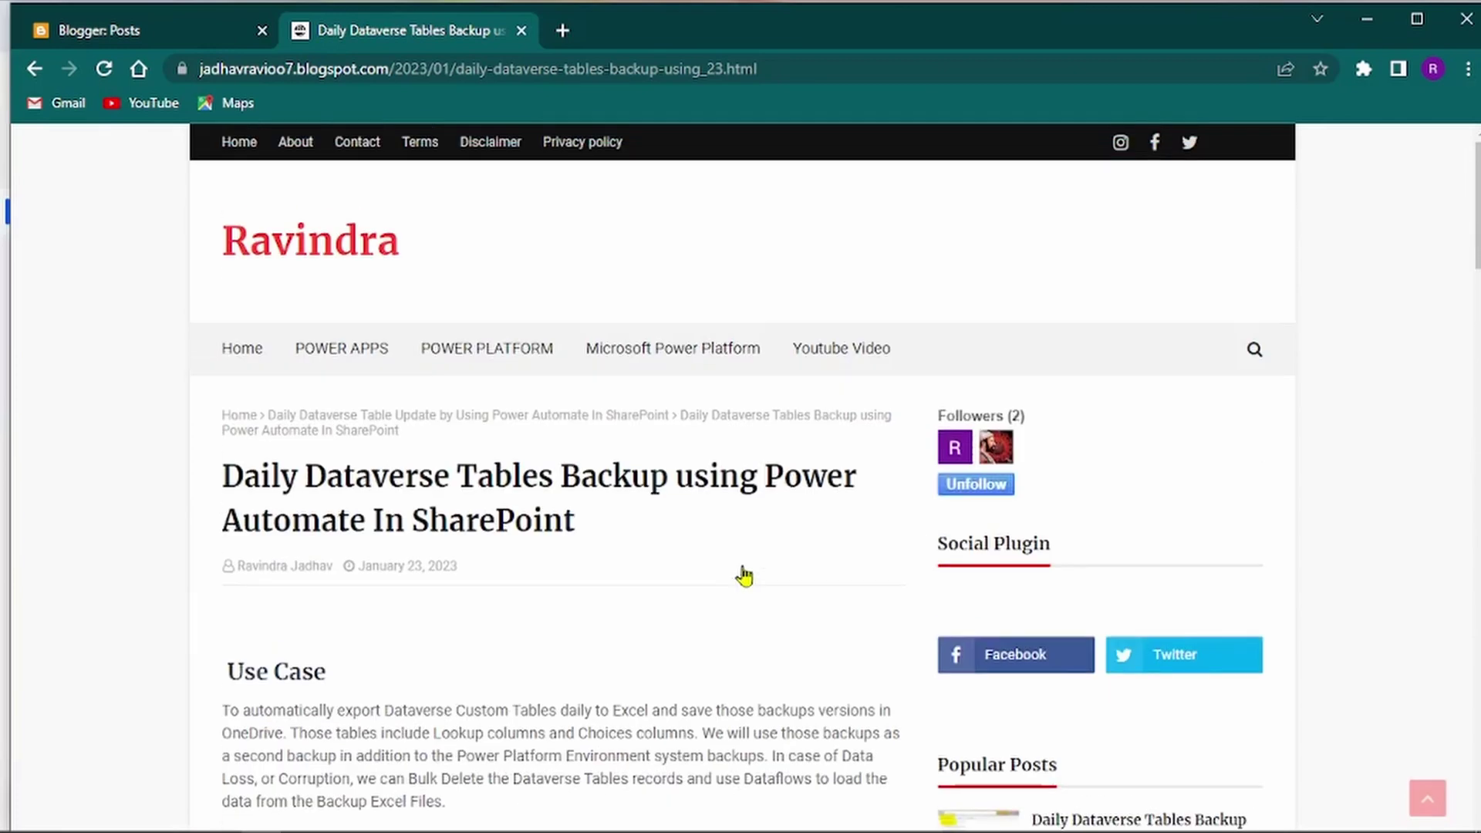